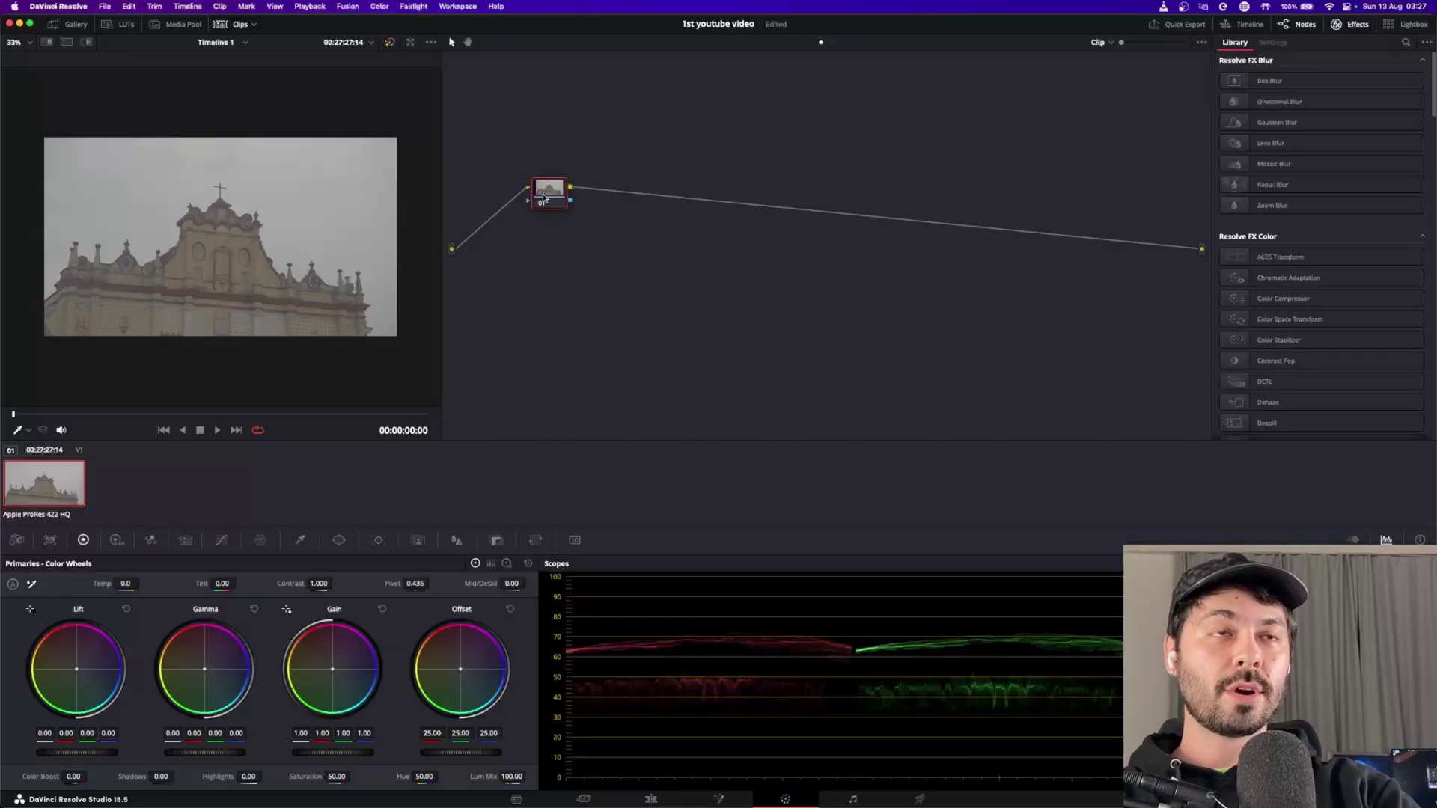
Step: Grade the church clip: offset 34.30, contrast 1.448, pivot 0.551, slightly lower gamma, saturation 67.60
mouse_move(543, 197)
mouse_down()
mouse_move(518, 303)
mouse_move(559, 191)
mouse_move(523, 208)
mouse_move(573, 228)
mouse_move(518, 207)
mouse_up()
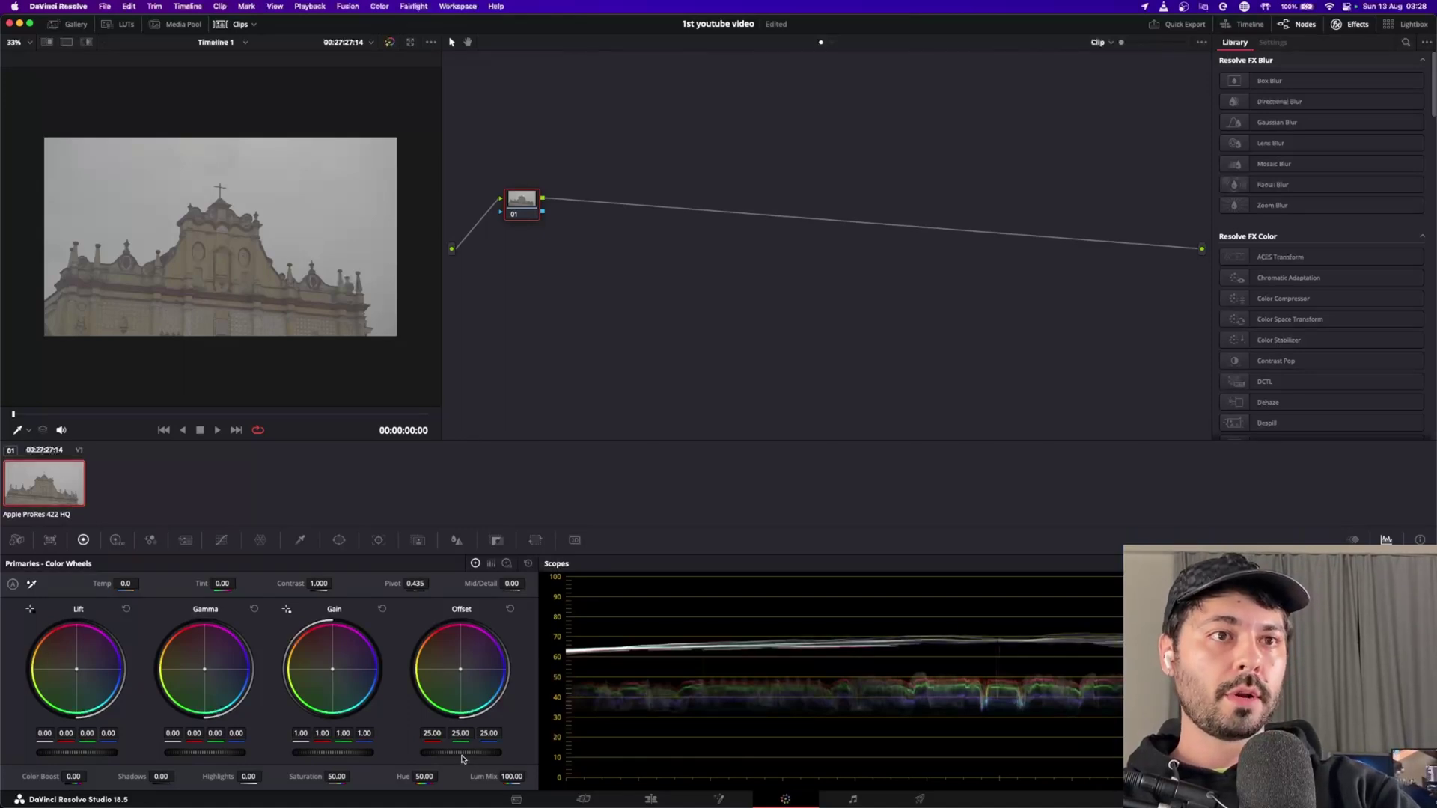
drag(462, 759, 525, 759)
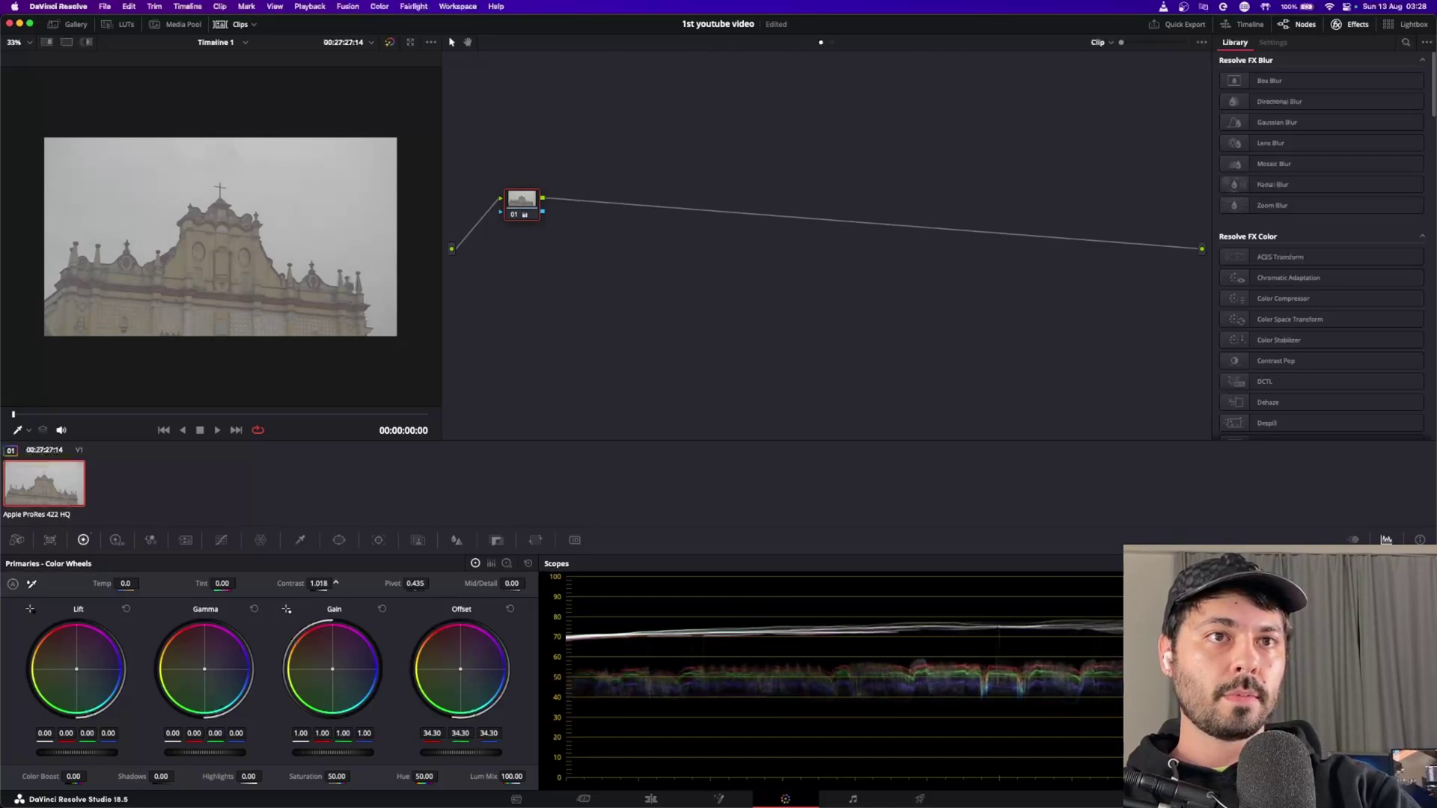
mouse_move(336, 583)
mouse_down()
mouse_move(361, 583)
mouse_move(320, 584)
mouse_up()
drag(416, 583, 432, 583)
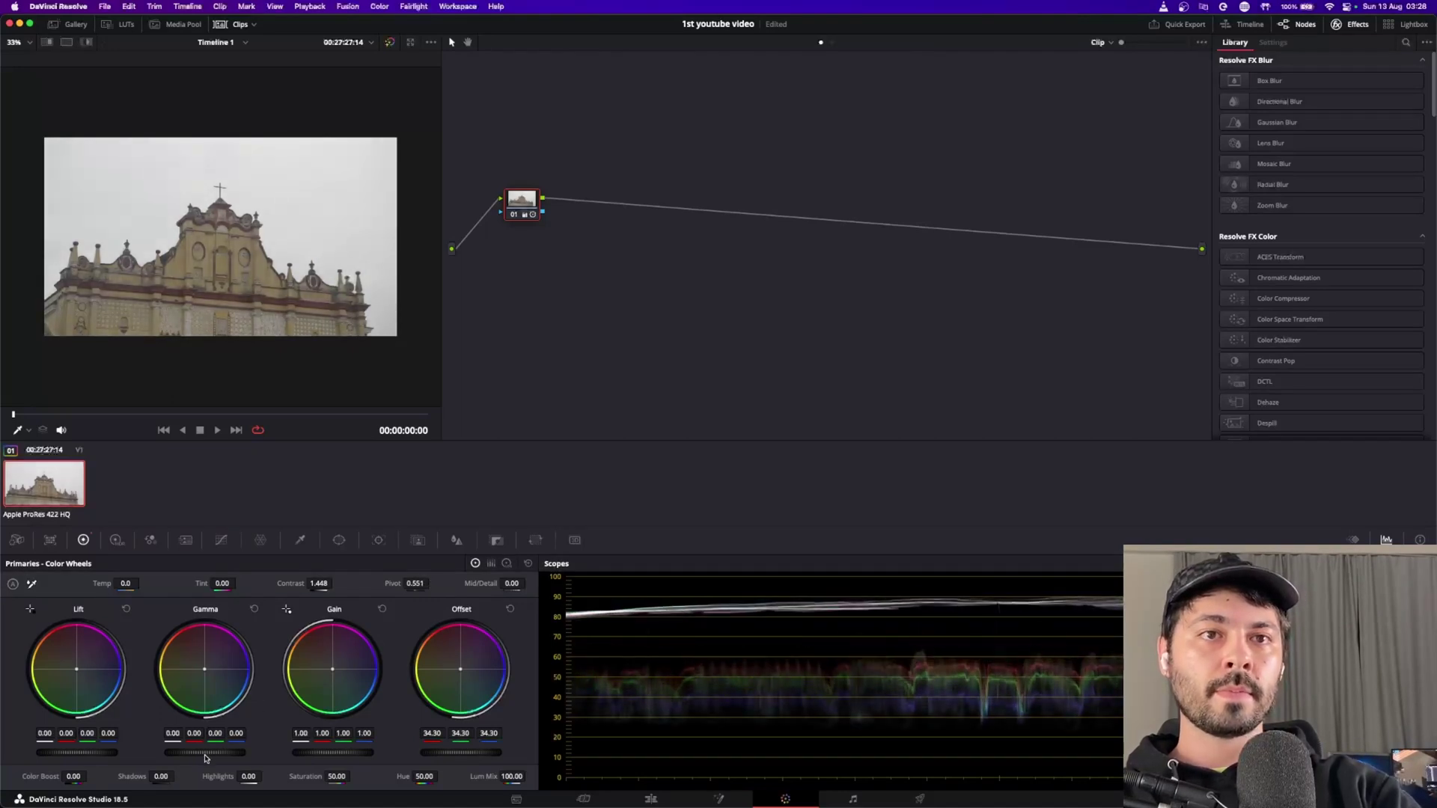
drag(202, 753, 196, 753)
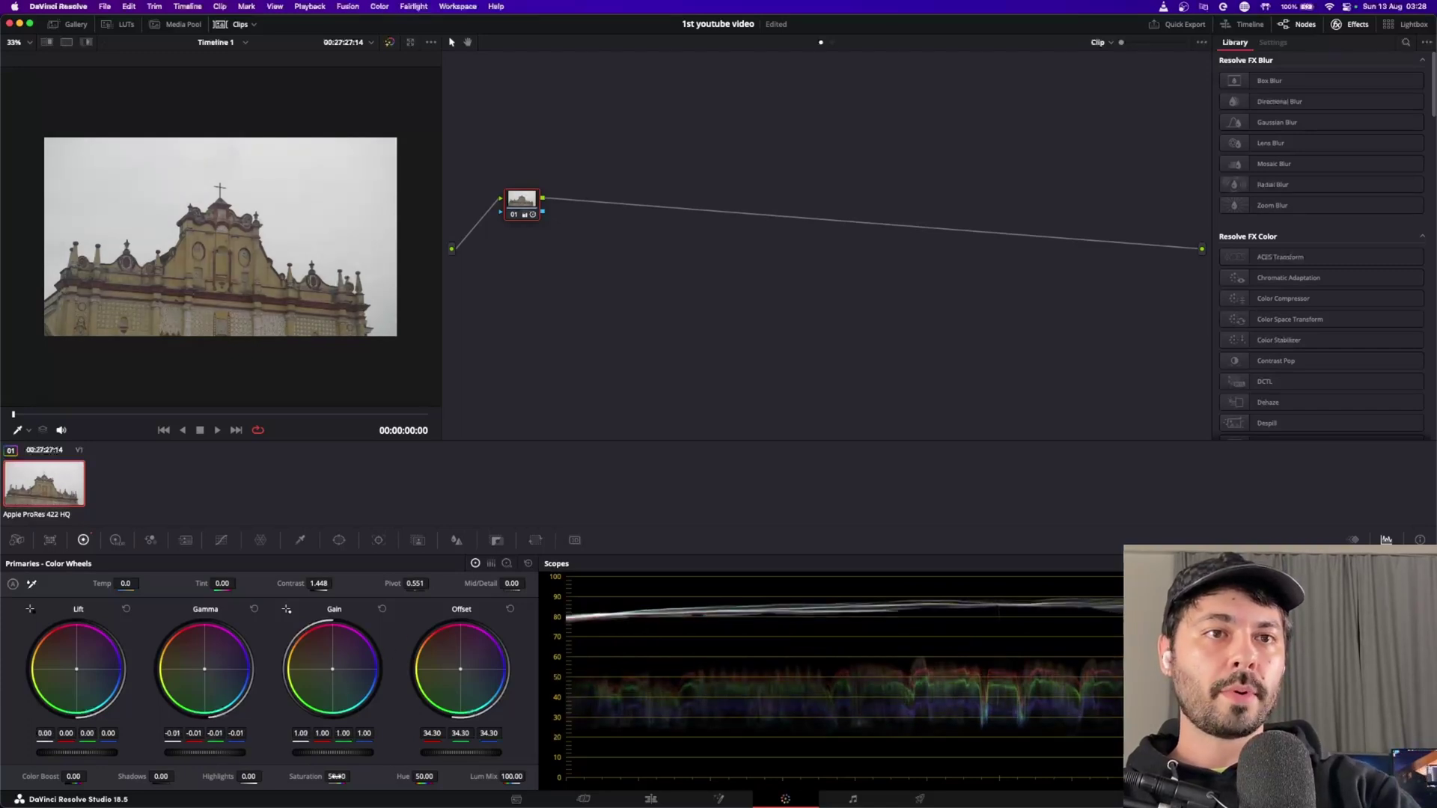
drag(354, 777, 353, 777)
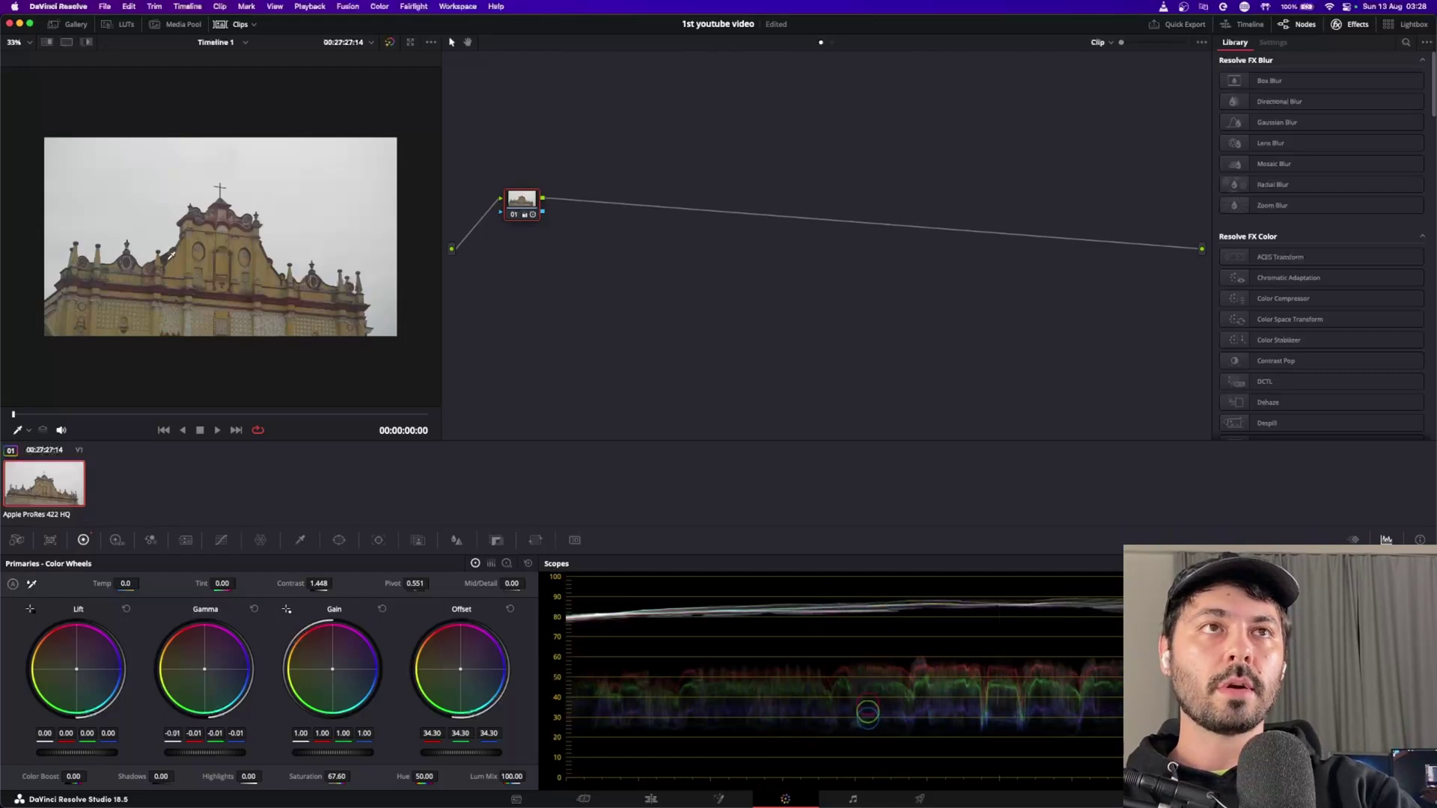
right_click(522, 202)
Step: Add serial node 02 after node 01 and position it in the node graph
mouse_move(562, 262)
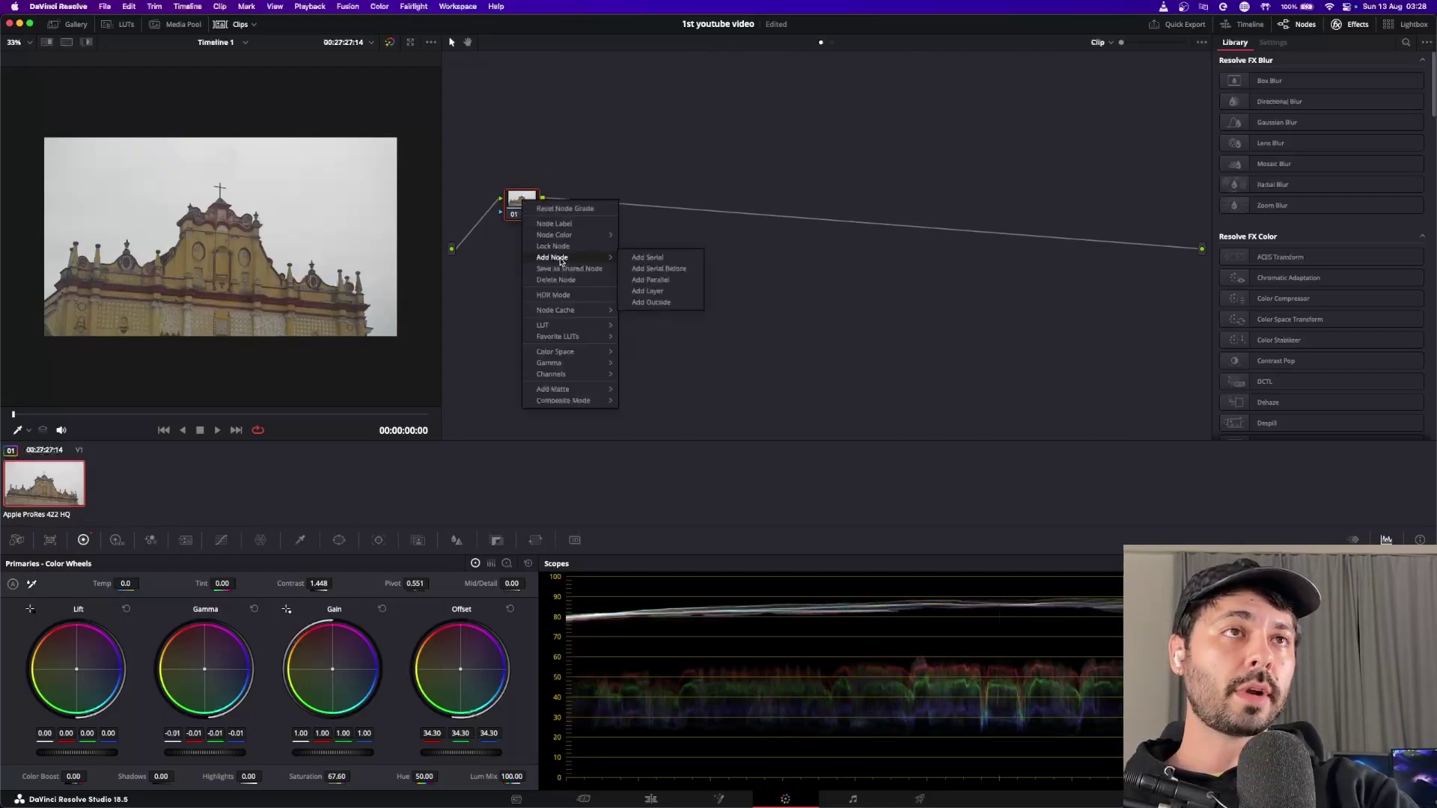
click(647, 258)
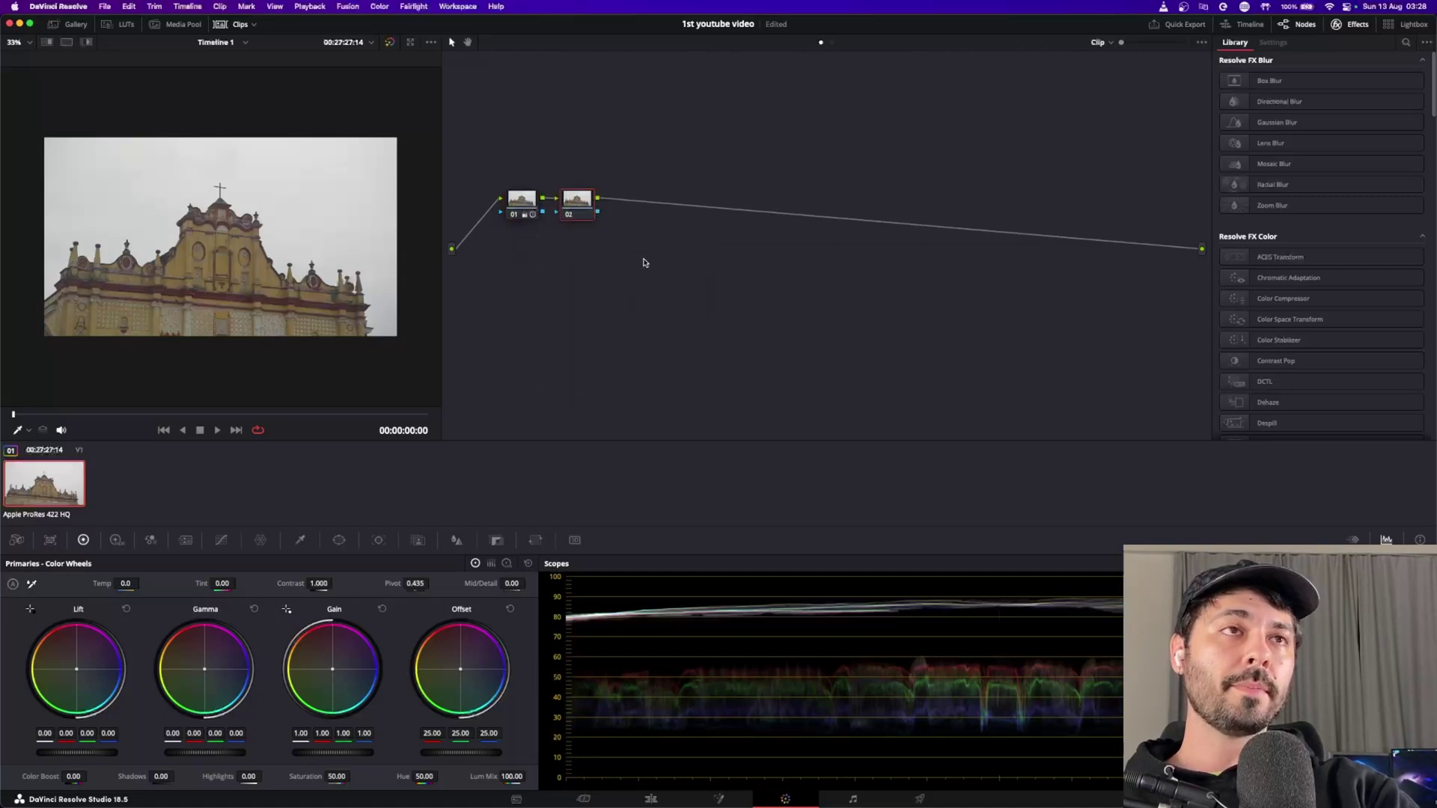
mouse_move(575, 203)
mouse_down()
mouse_move(587, 221)
mouse_move(617, 185)
mouse_move(581, 205)
mouse_move(603, 217)
mouse_move(588, 204)
mouse_up()
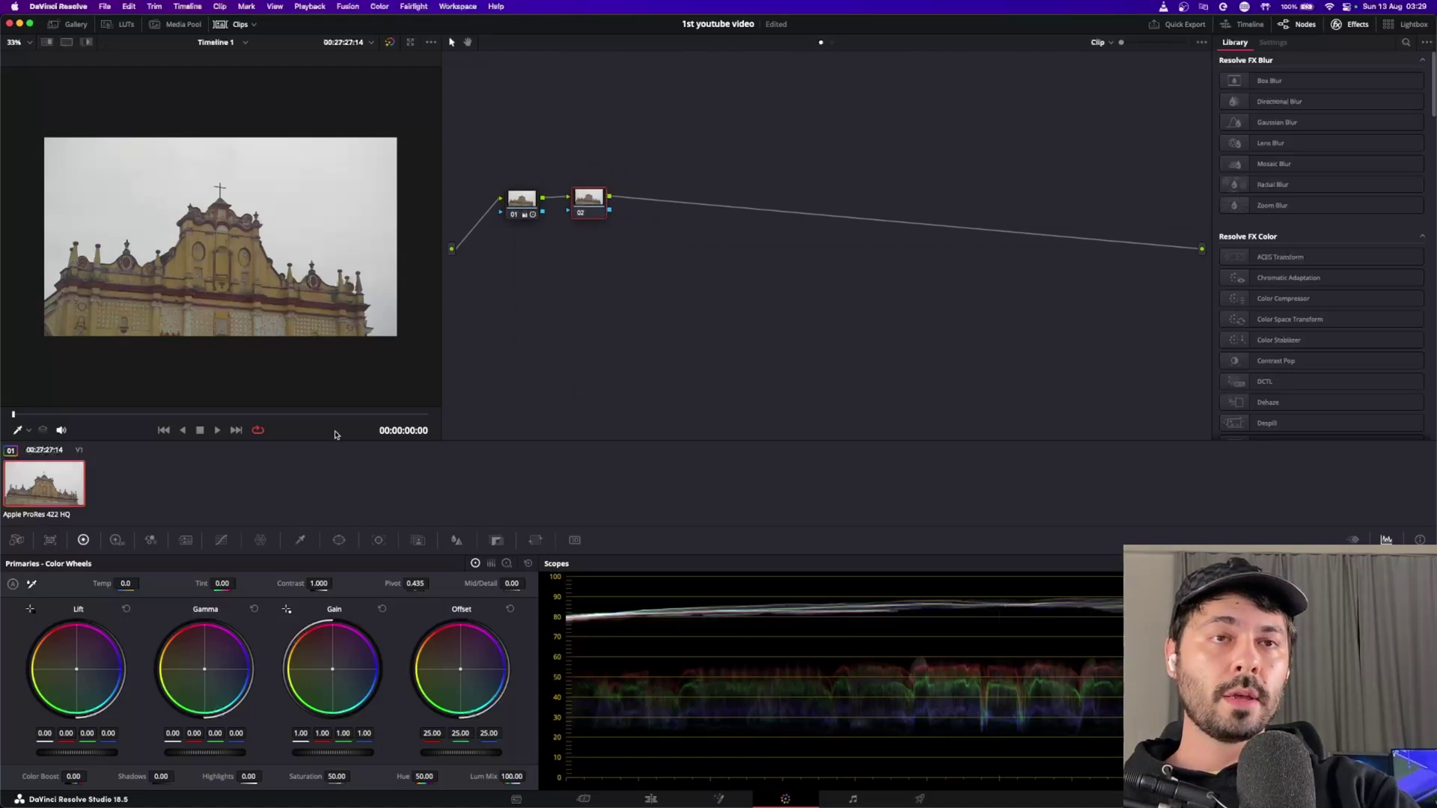
Step: Switch node 02's qualifier to 3D mode with the Qualifier overlay shown in the viewer
click(300, 540)
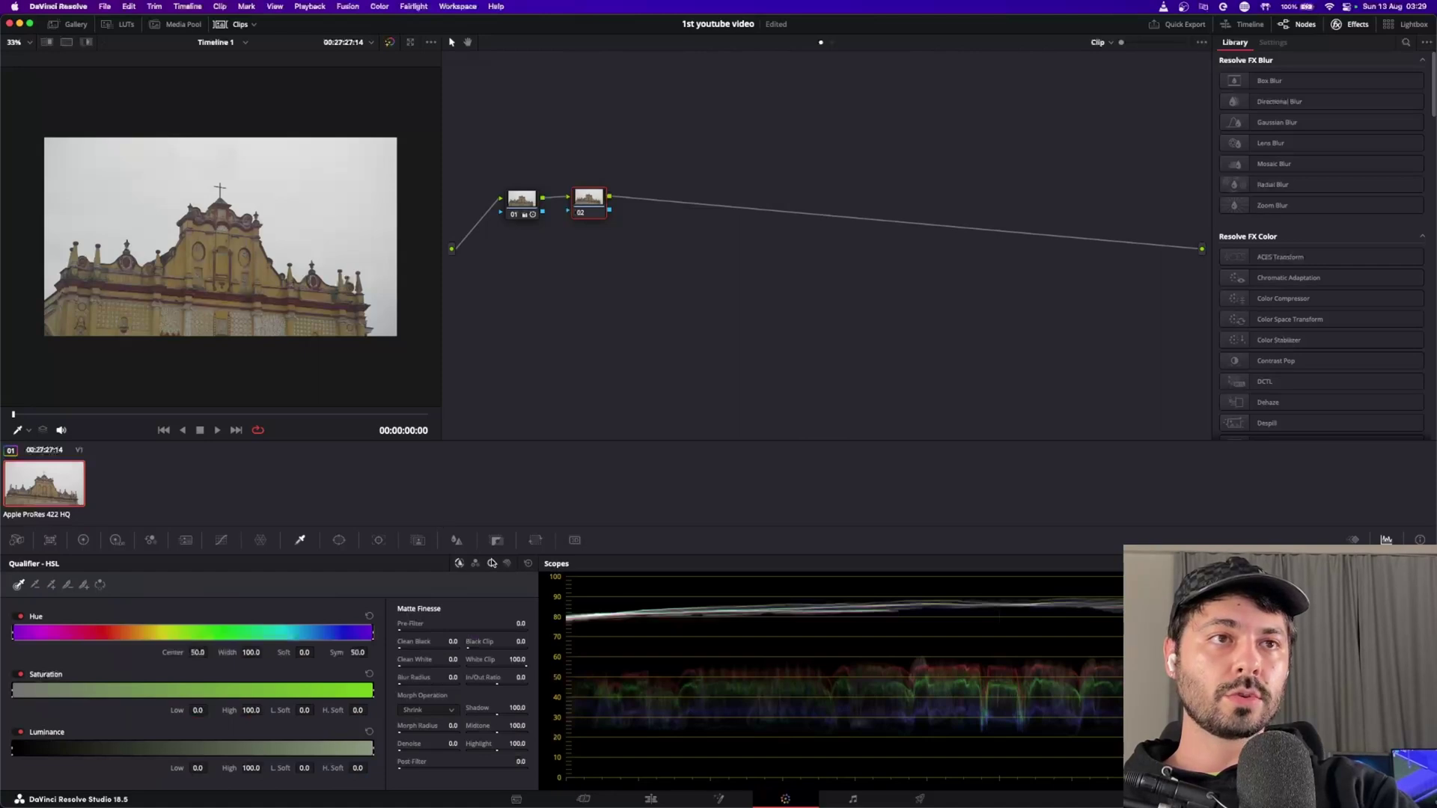
click(507, 563)
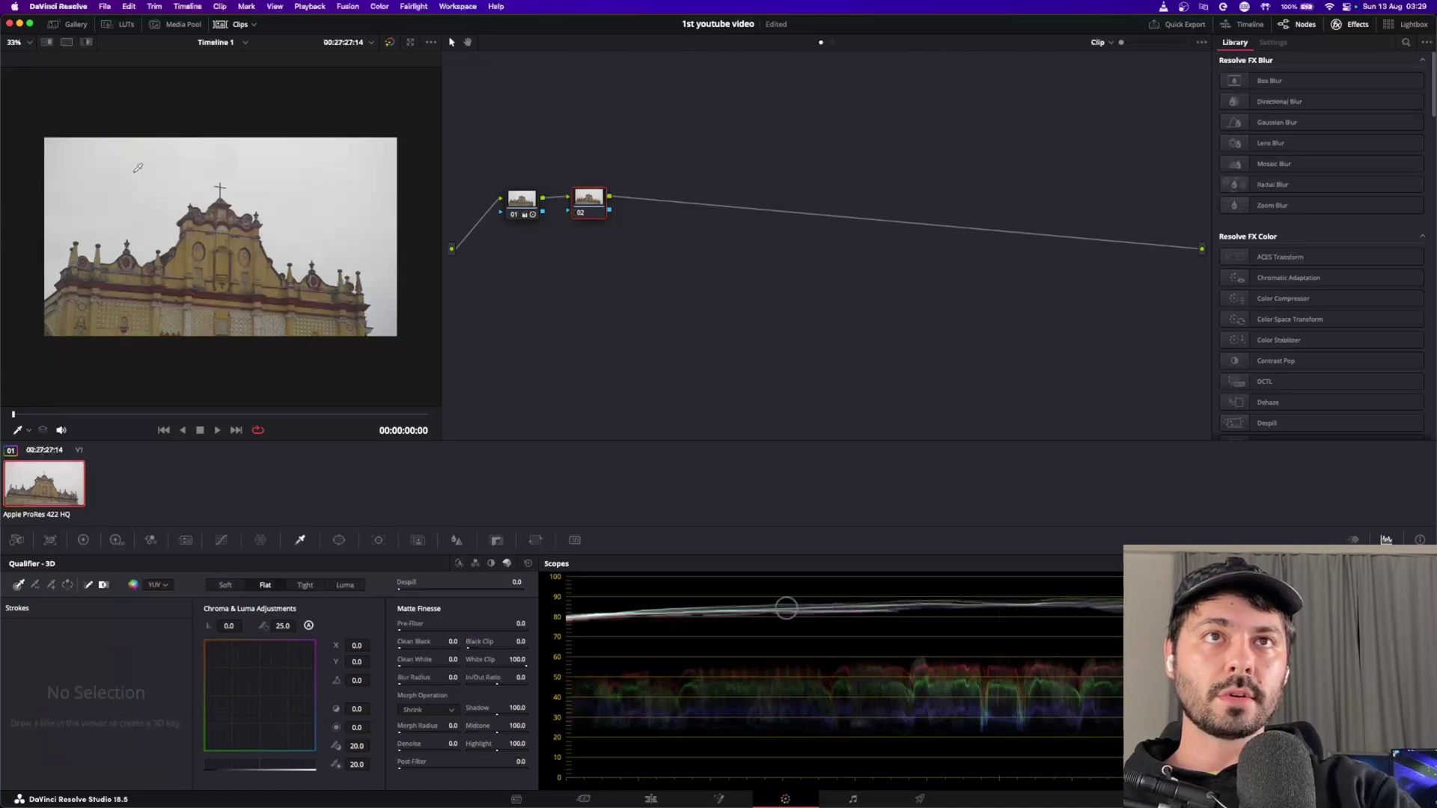
click(28, 431)
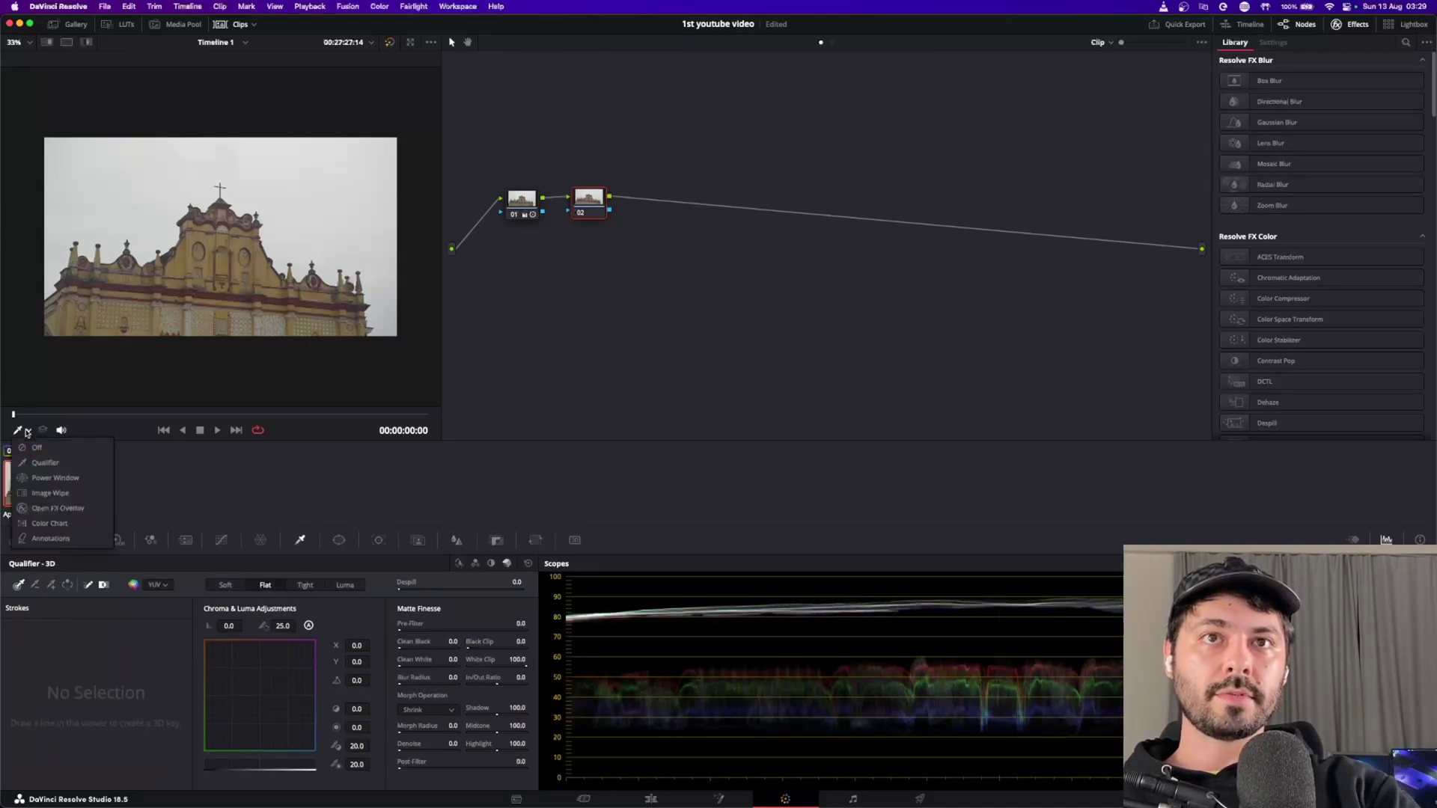
click(44, 464)
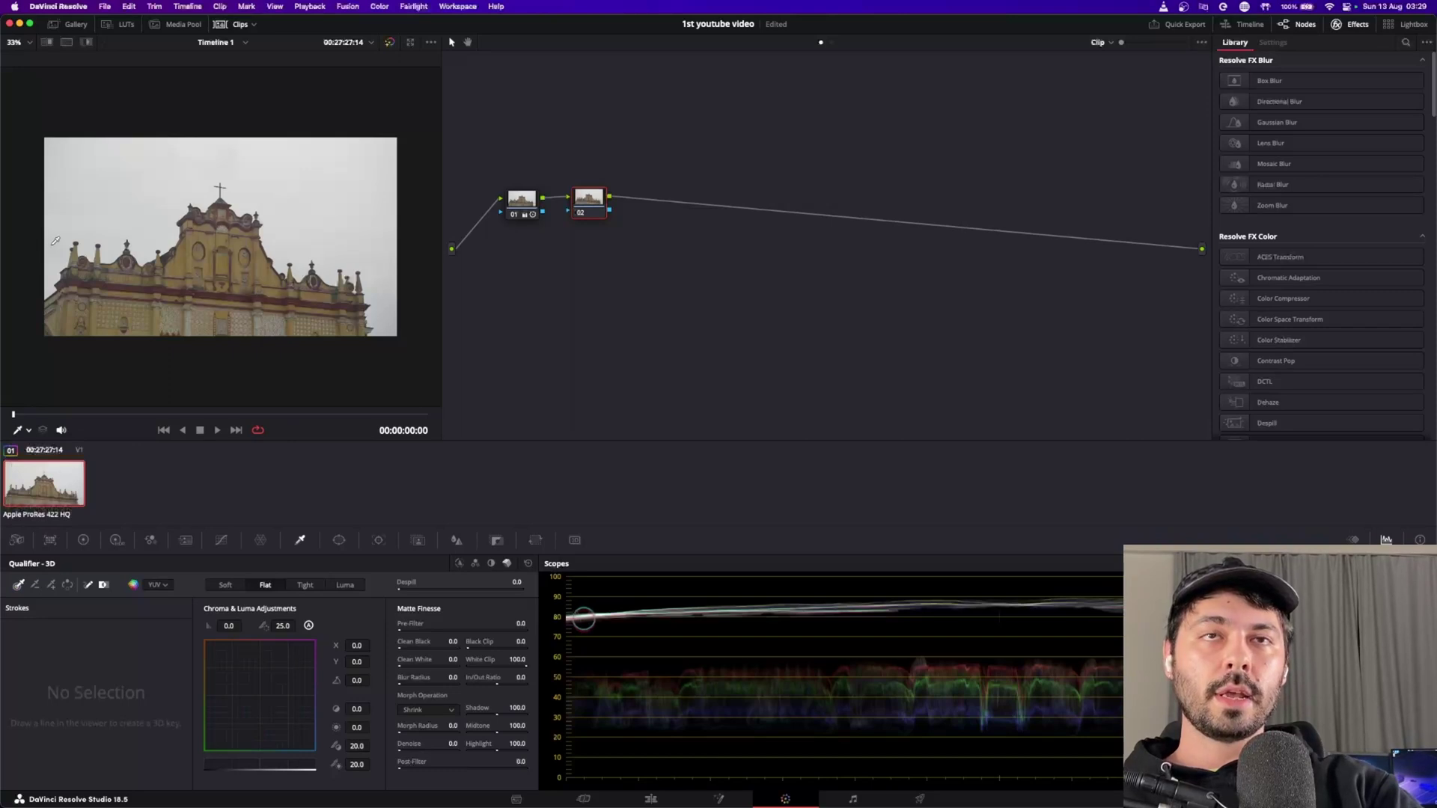
Step: Draw qualifier strokes across the grey sky and its top-left corner
mouse_move(56, 240)
mouse_down()
mouse_move(62, 208)
mouse_move(135, 169)
mouse_move(278, 150)
mouse_move(337, 160)
mouse_move(385, 278)
mouse_up()
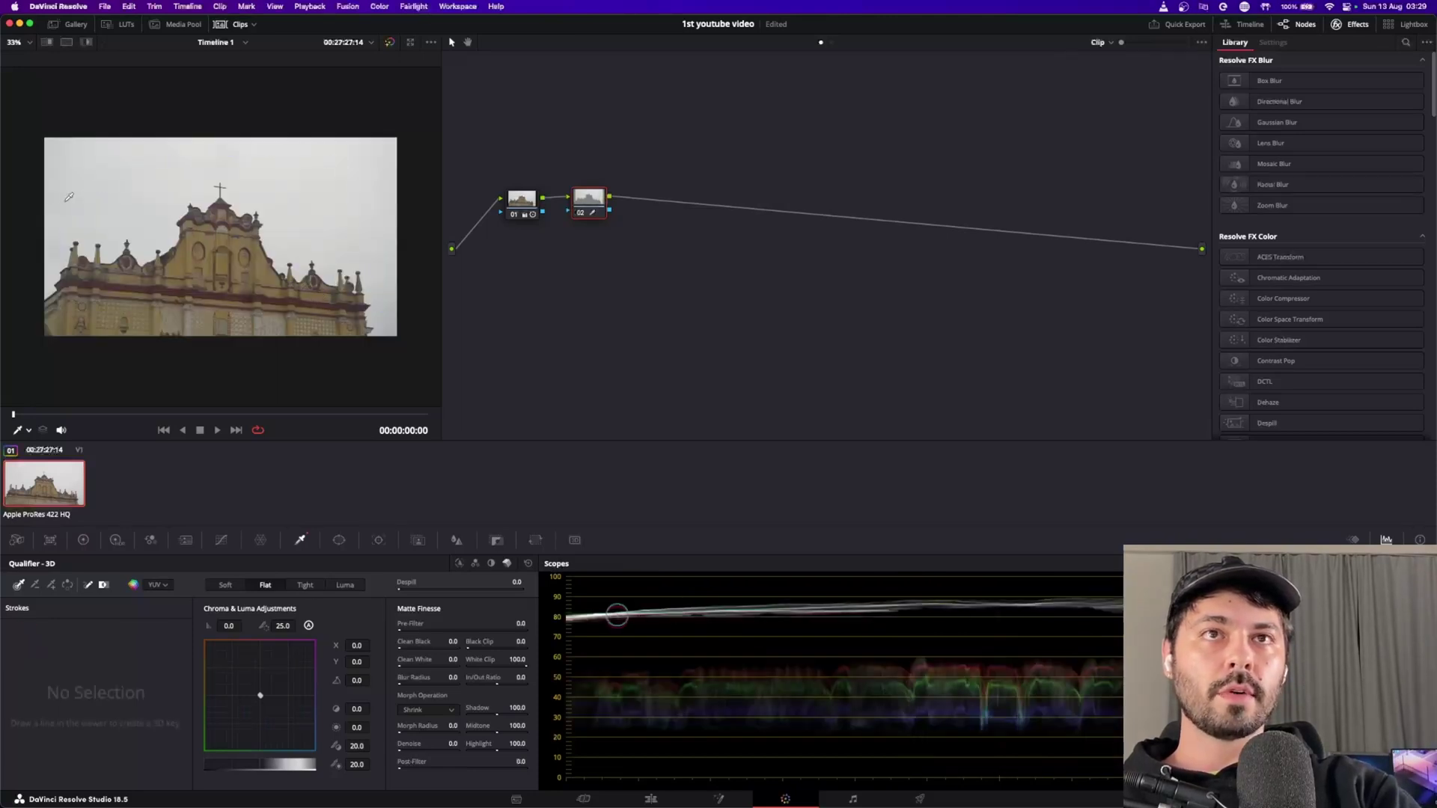
mouse_move(53, 258)
mouse_down()
mouse_move(60, 193)
mouse_move(91, 158)
mouse_move(167, 145)
mouse_move(359, 160)
mouse_up()
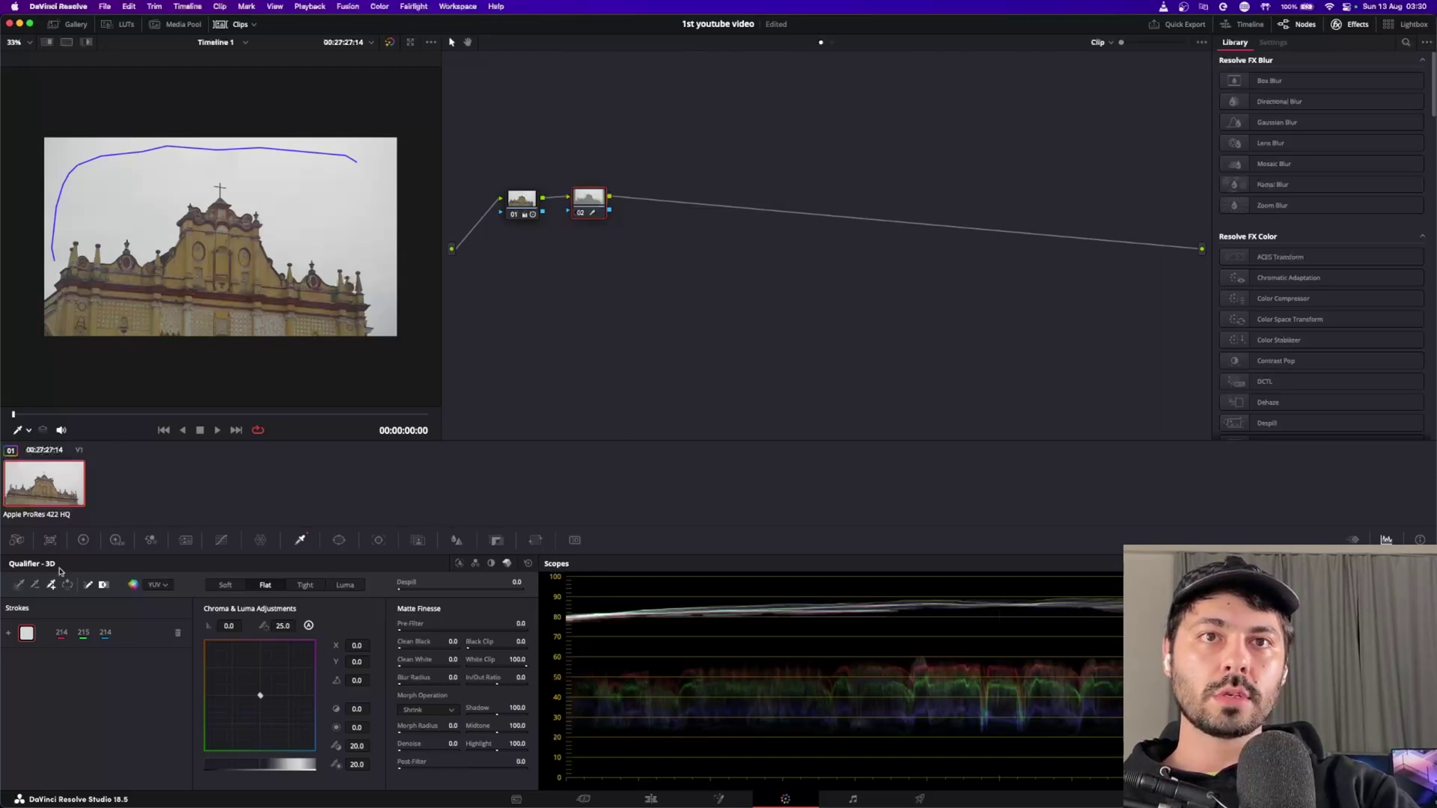
drag(52, 154, 64, 146)
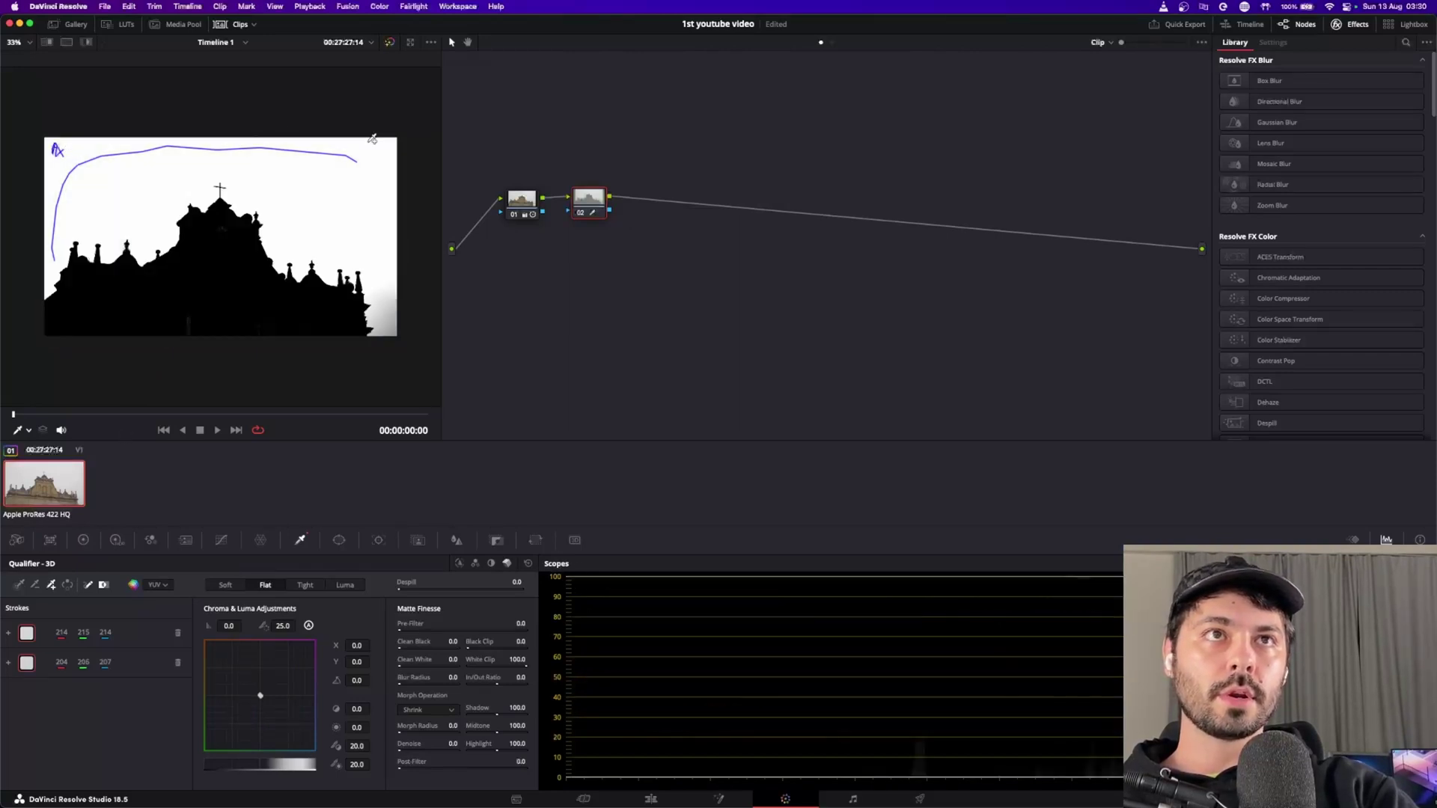
Step: Add sky samples in the top-right corner and along the right edge, then nudge node 02 left
drag(369, 141, 387, 147)
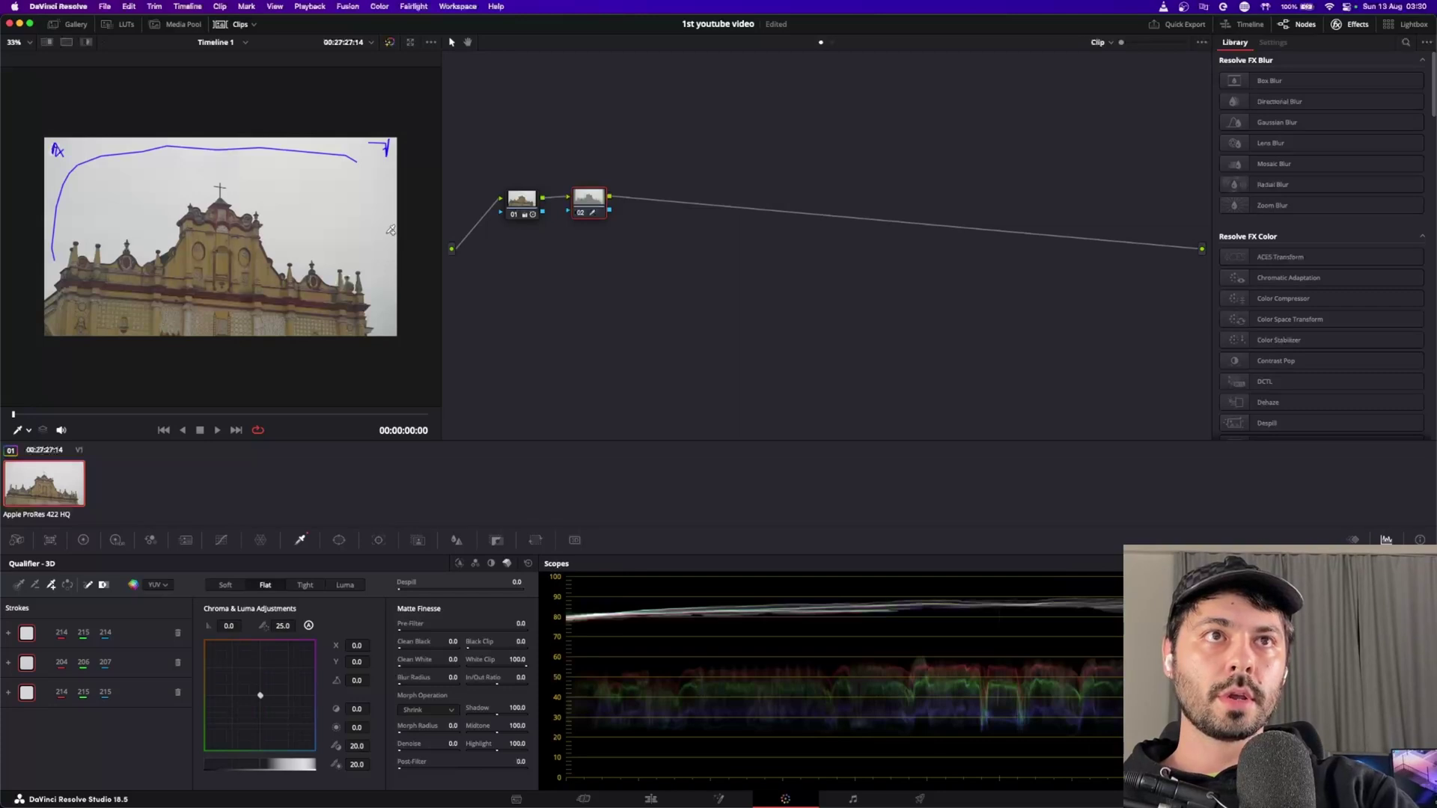
drag(386, 241, 390, 241)
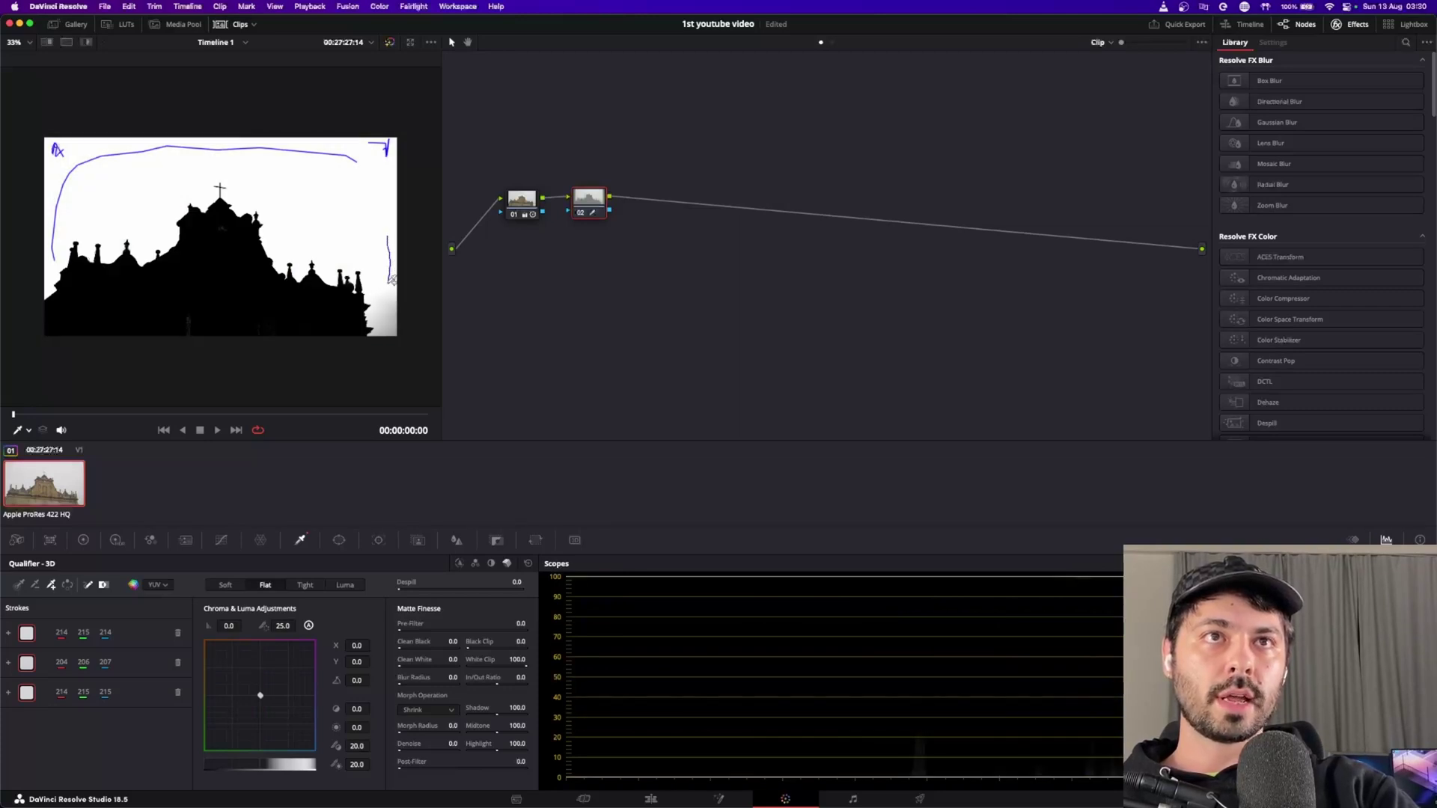
drag(392, 282, 392, 289)
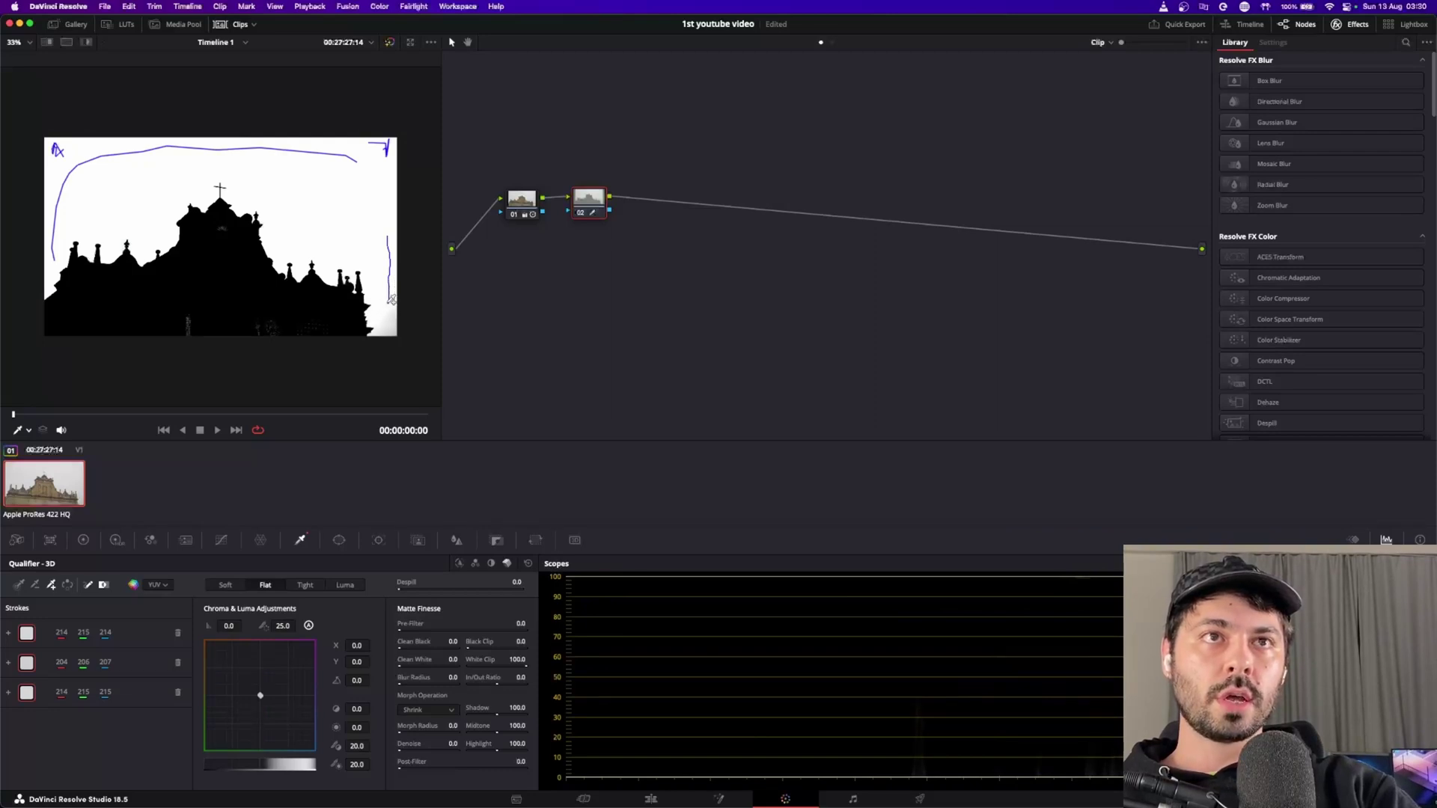
drag(392, 301, 390, 306)
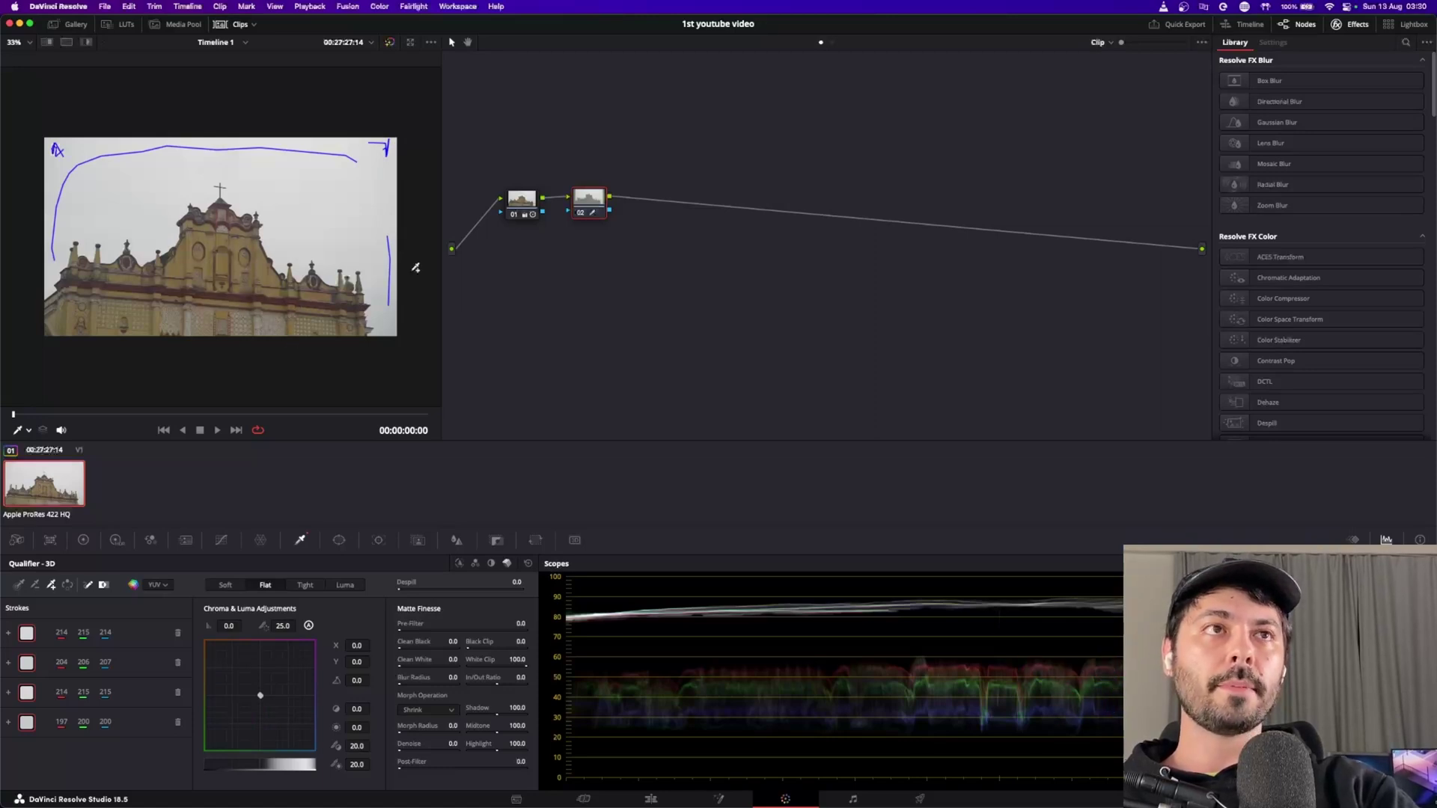
drag(588, 199, 579, 199)
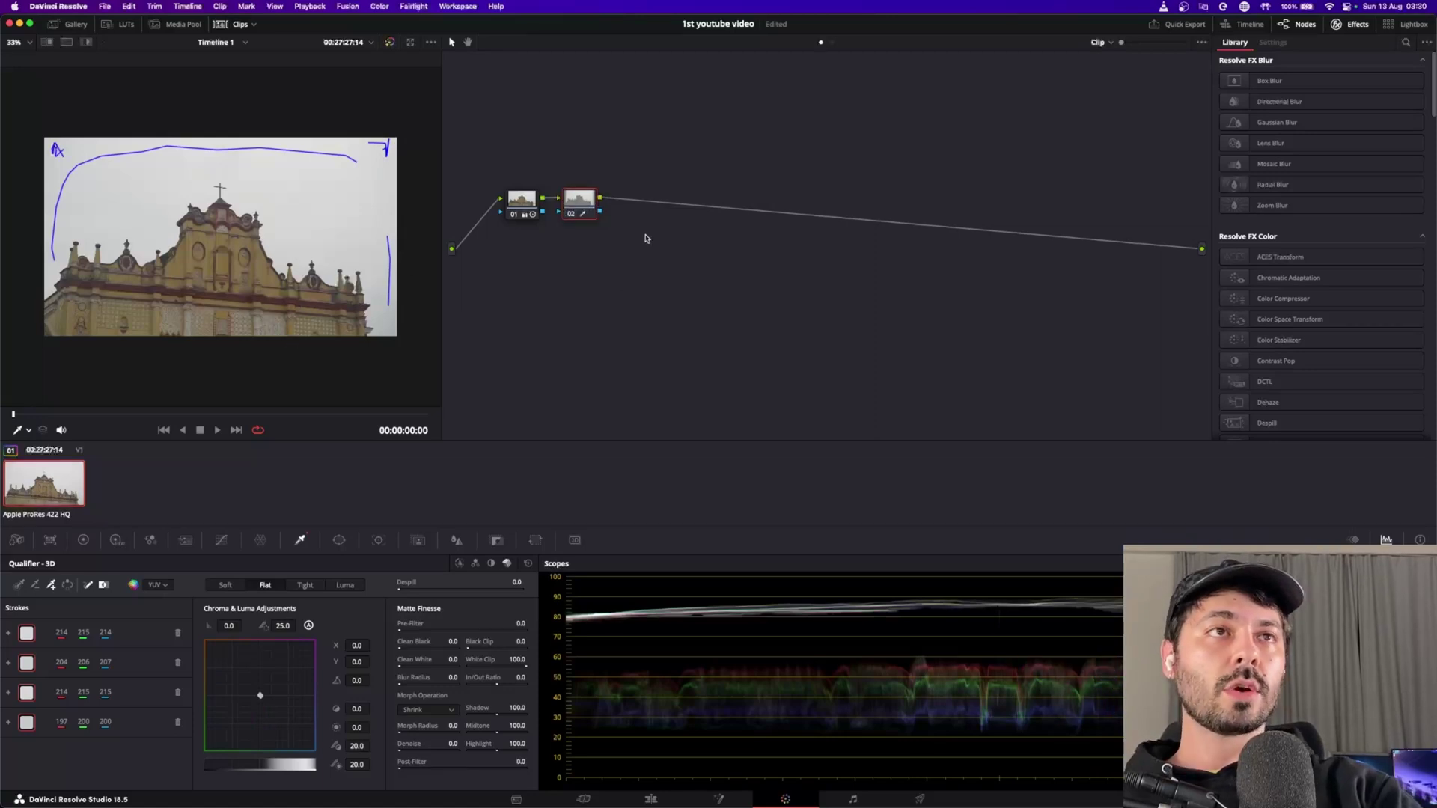
right_click(584, 207)
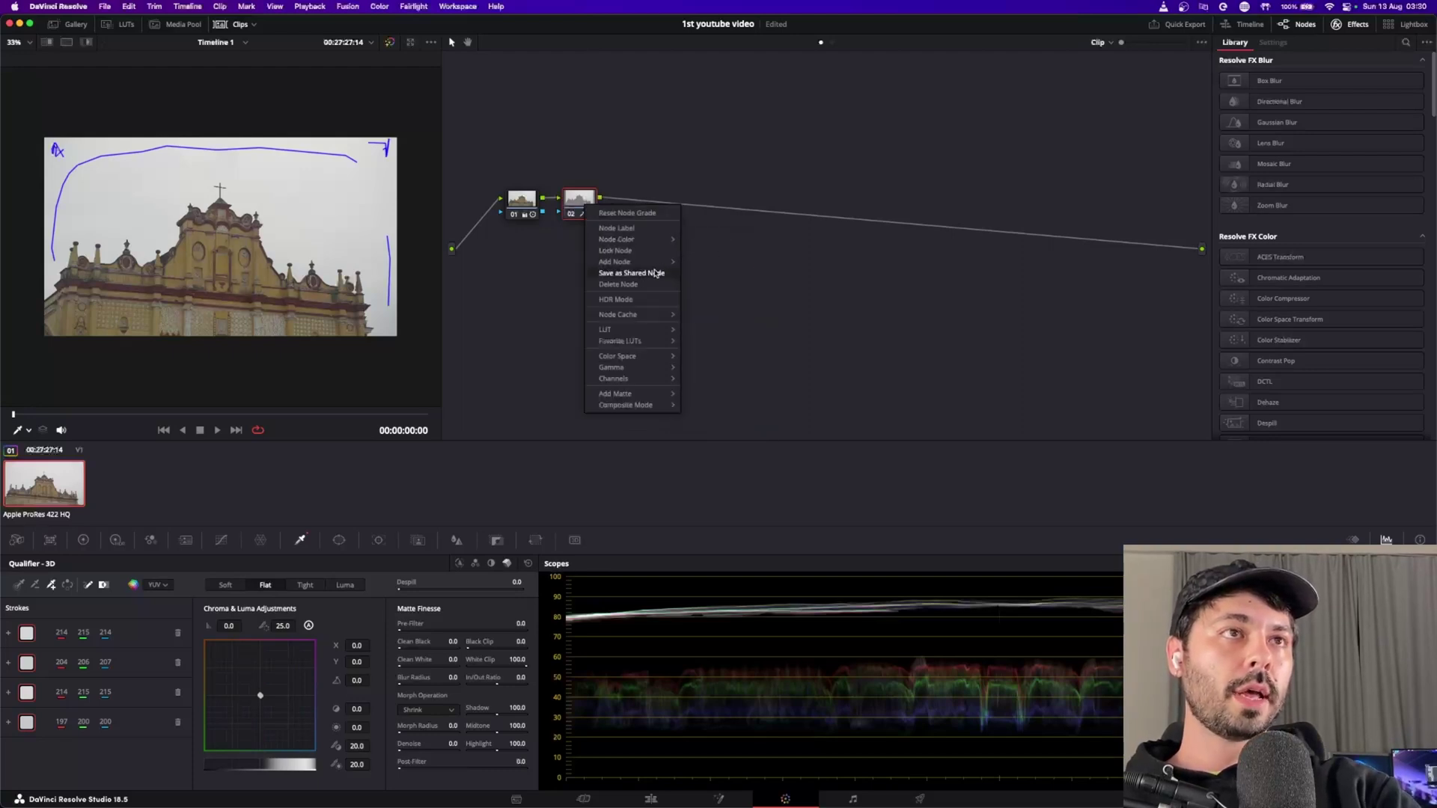
Step: Add serial node 03 after node 02 and position it in the node graph
click(694, 262)
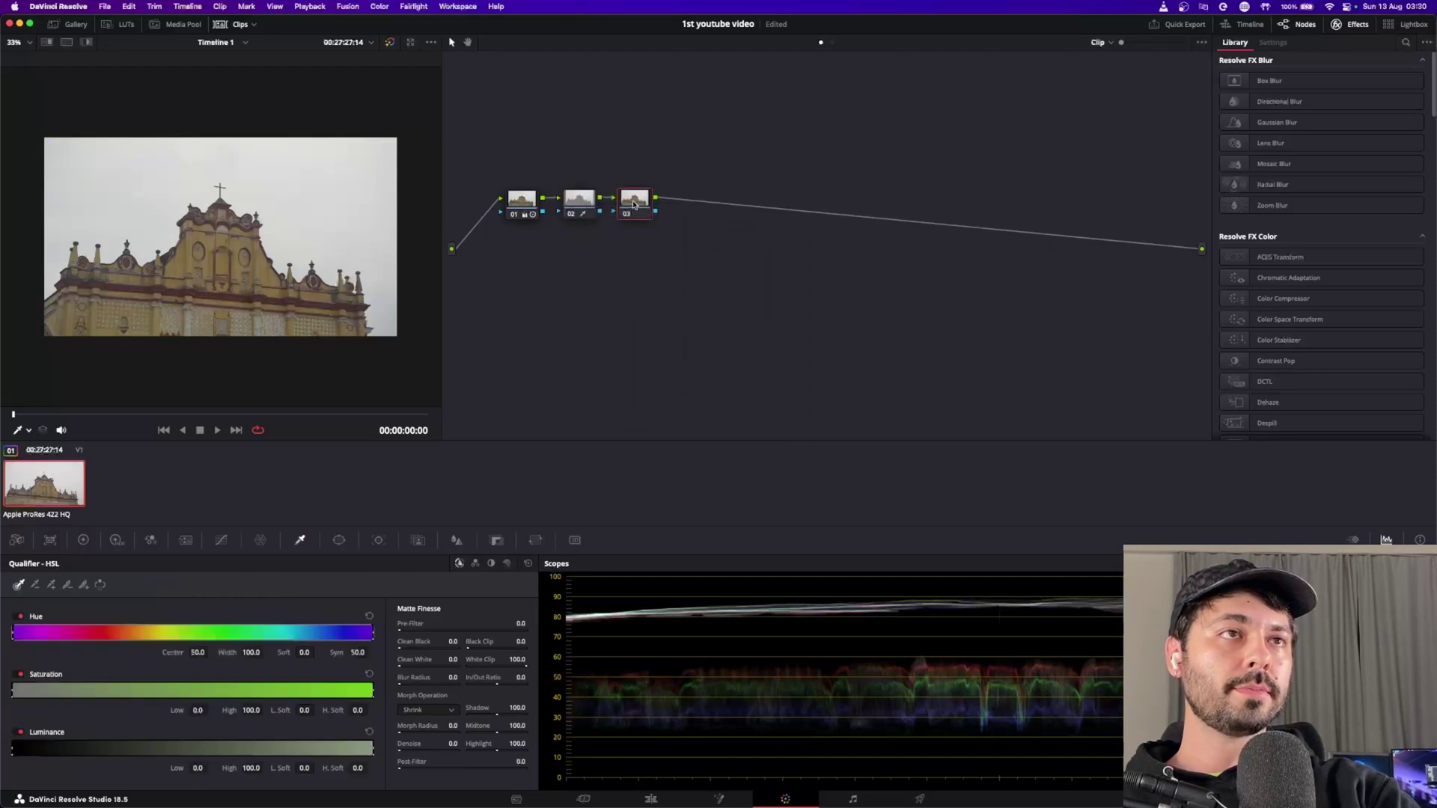
mouse_move(637, 200)
mouse_down()
mouse_move(663, 200)
mouse_move(649, 202)
mouse_up()
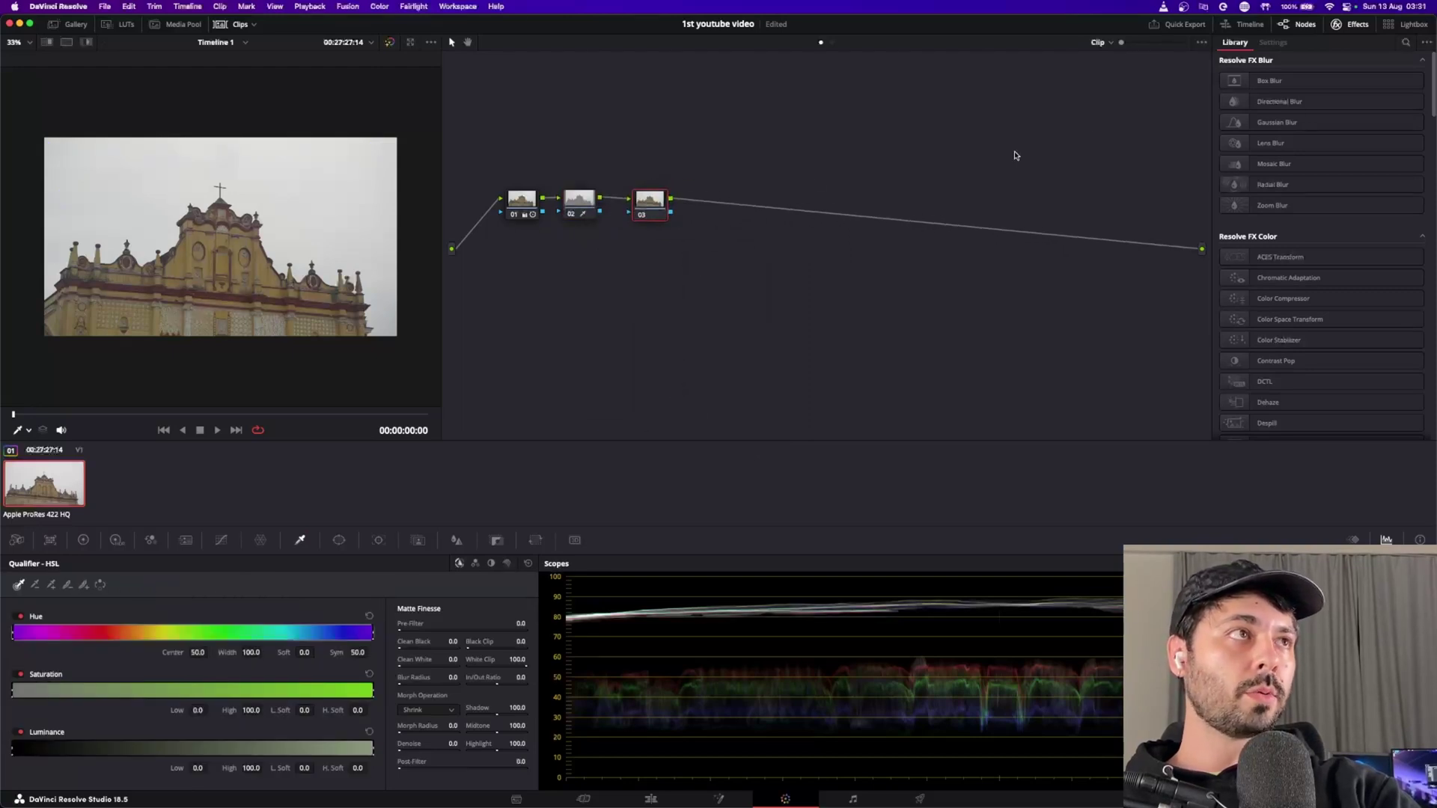
click(1403, 43)
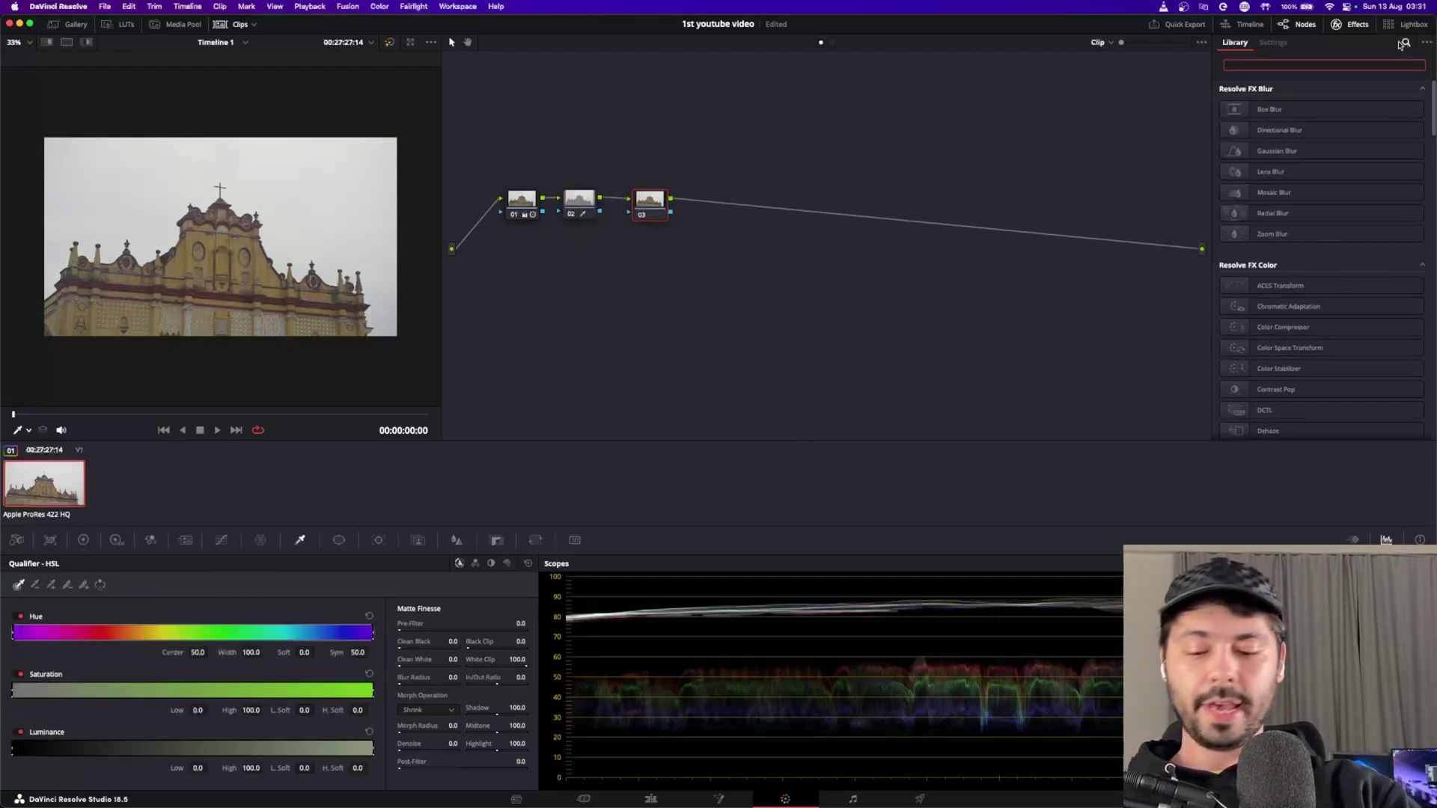
Step: Apply Resolve FX Sky Replacement to node 03 and feed it node 02's key
text(sky)
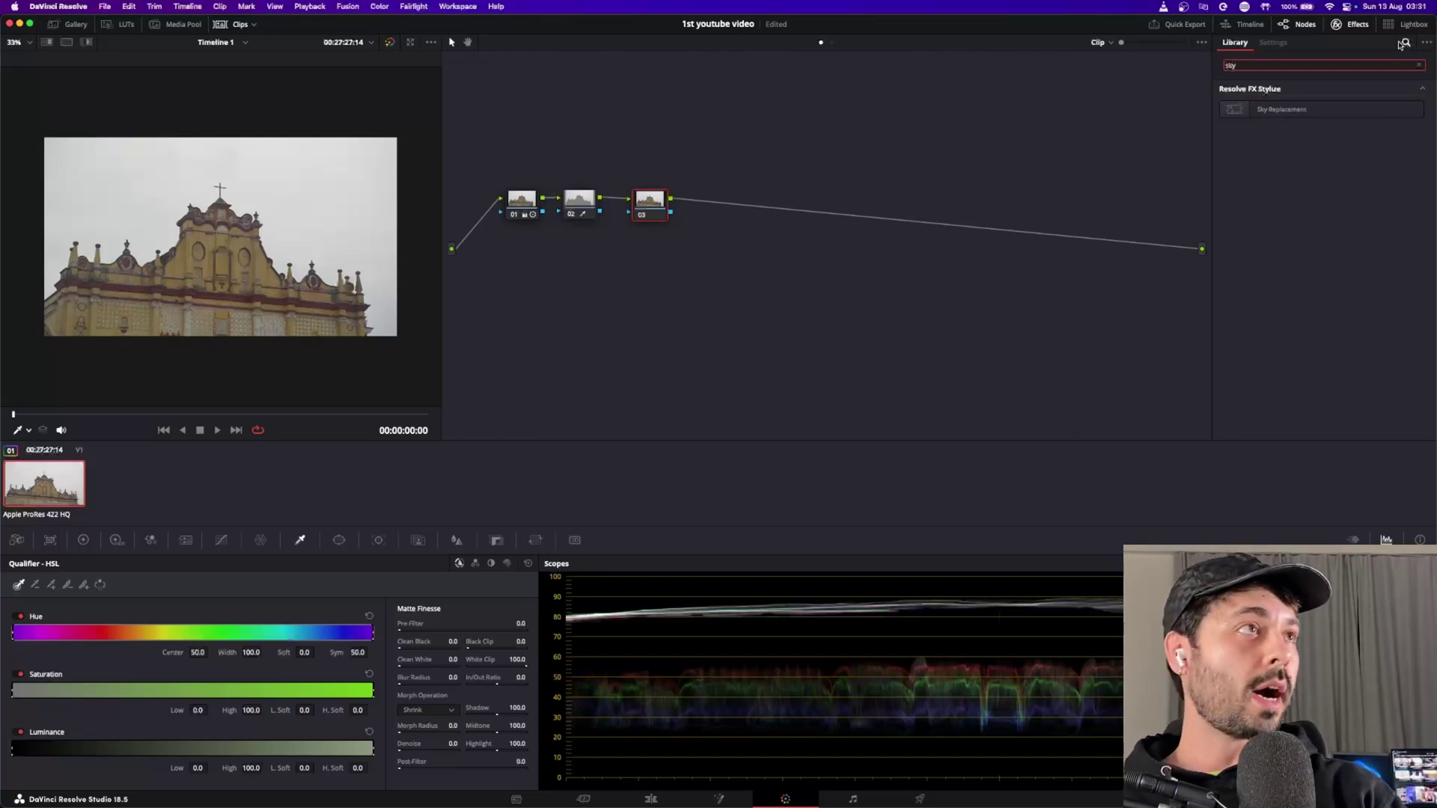
drag(1282, 109, 643, 208)
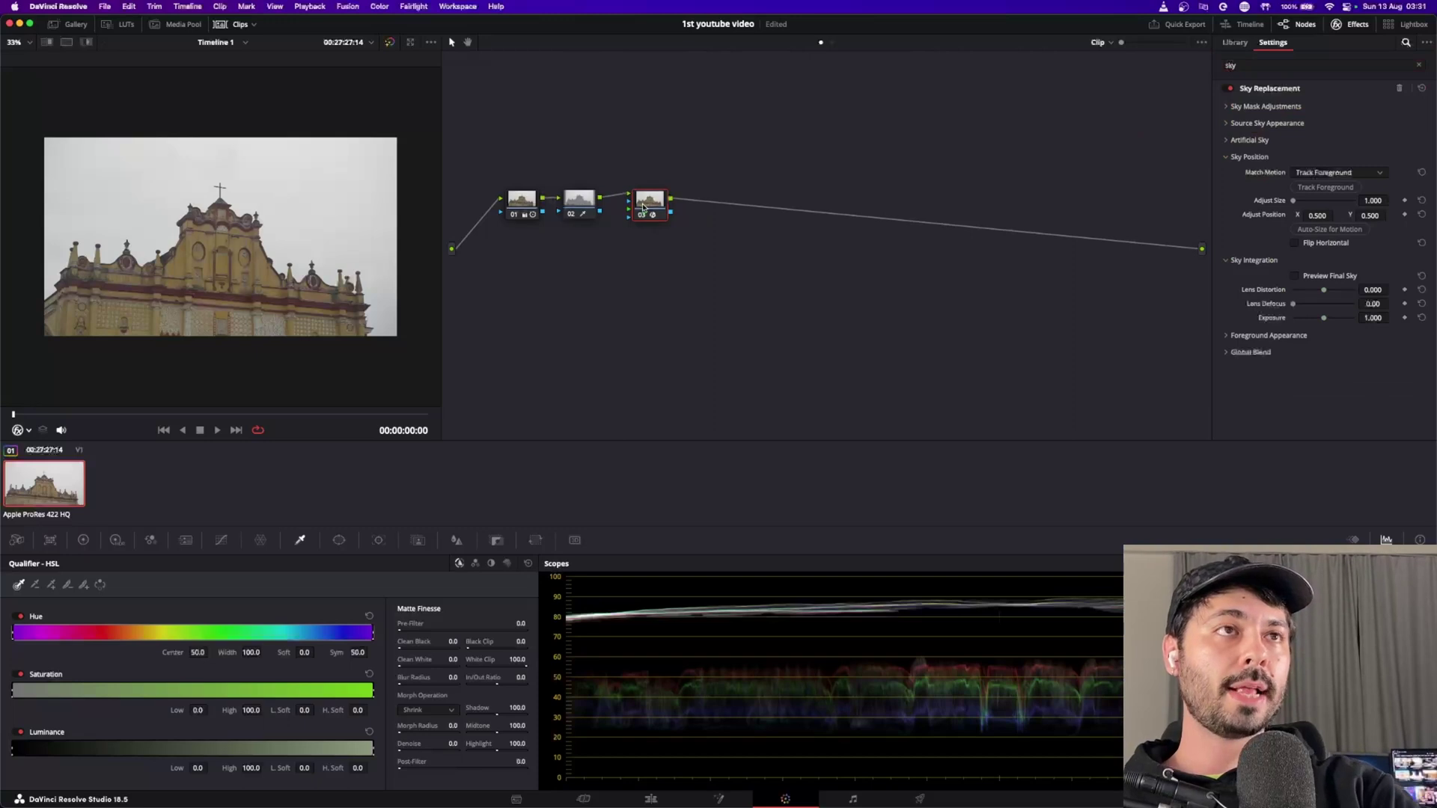
mouse_move(653, 215)
mouse_down()
mouse_move(676, 209)
mouse_move(666, 203)
mouse_up()
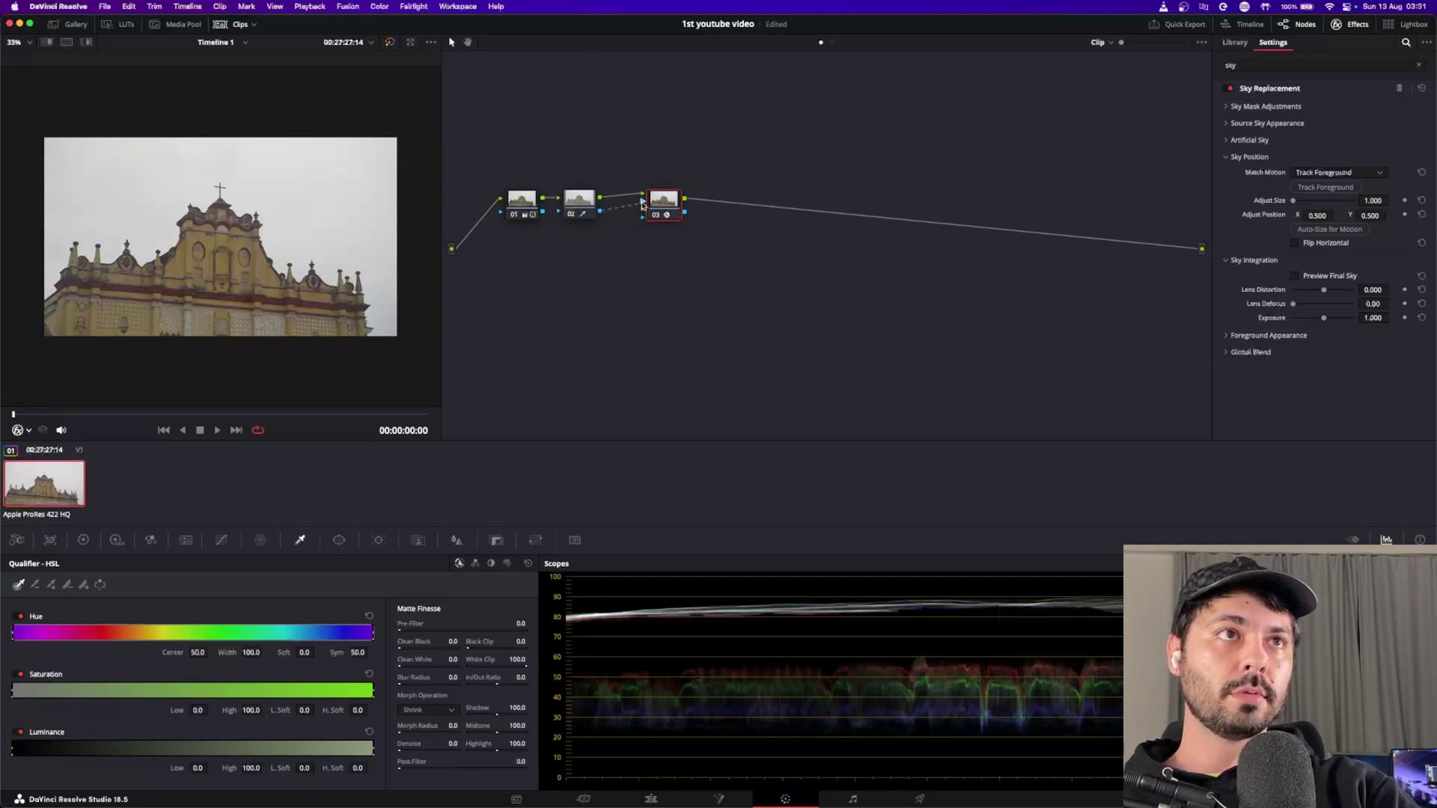
drag(641, 203, 641, 211)
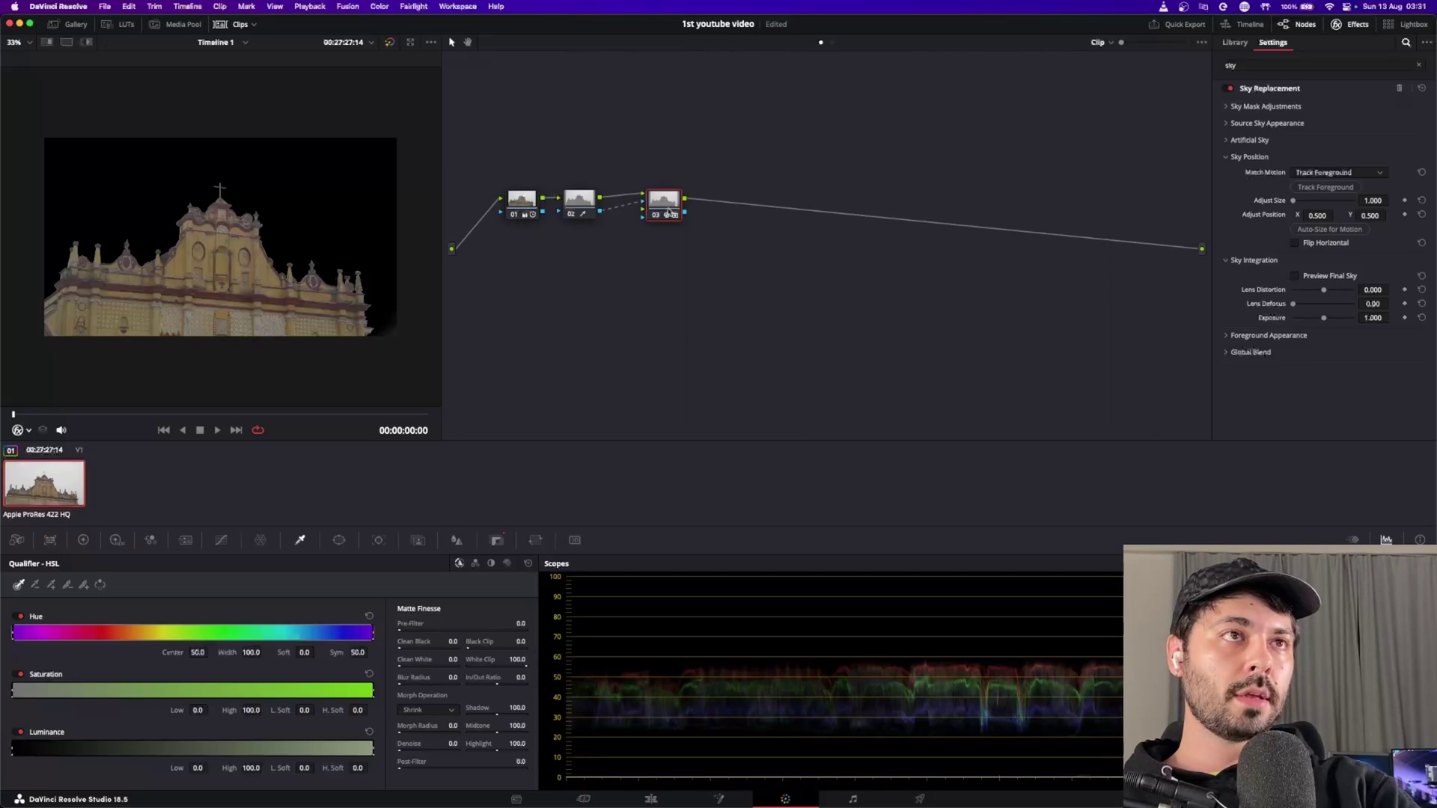
Step: Shift the Sky Replacement node 03 left in the node graph
drag(668, 208, 646, 212)
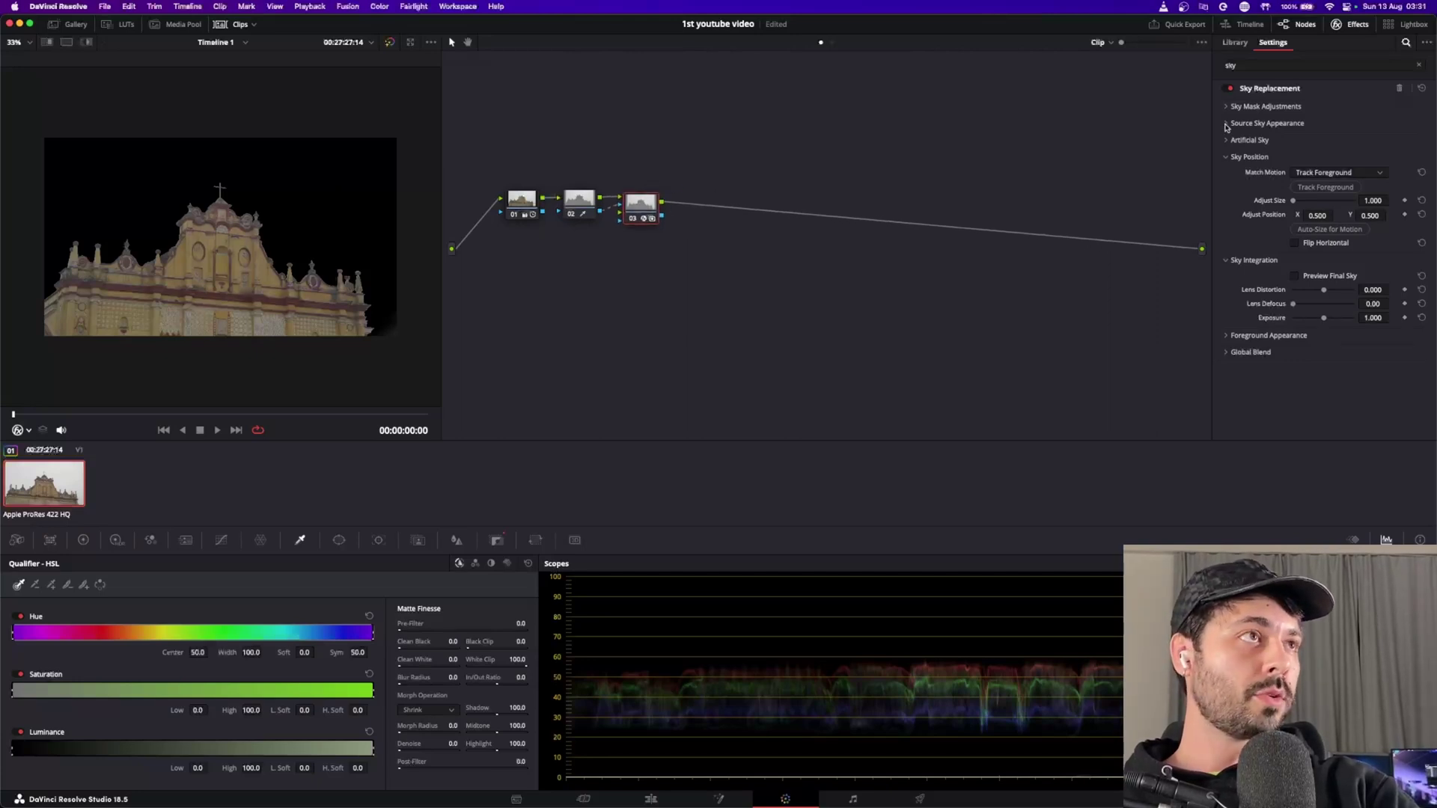
Step: Expand Artificial Sky and raise Sky Opacity to 1.000 for a blue gradient sky
click(1226, 140)
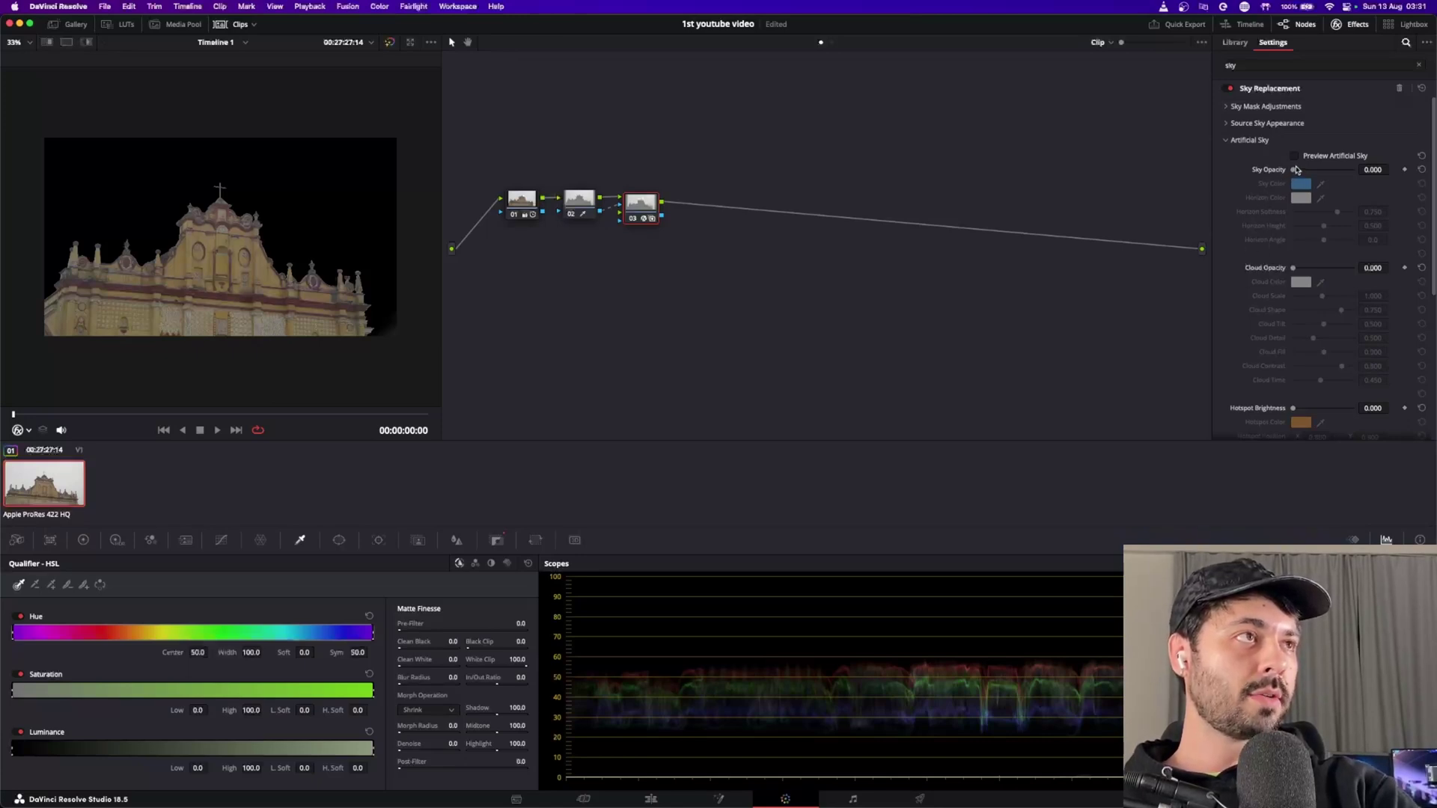
drag(1294, 171, 1367, 181)
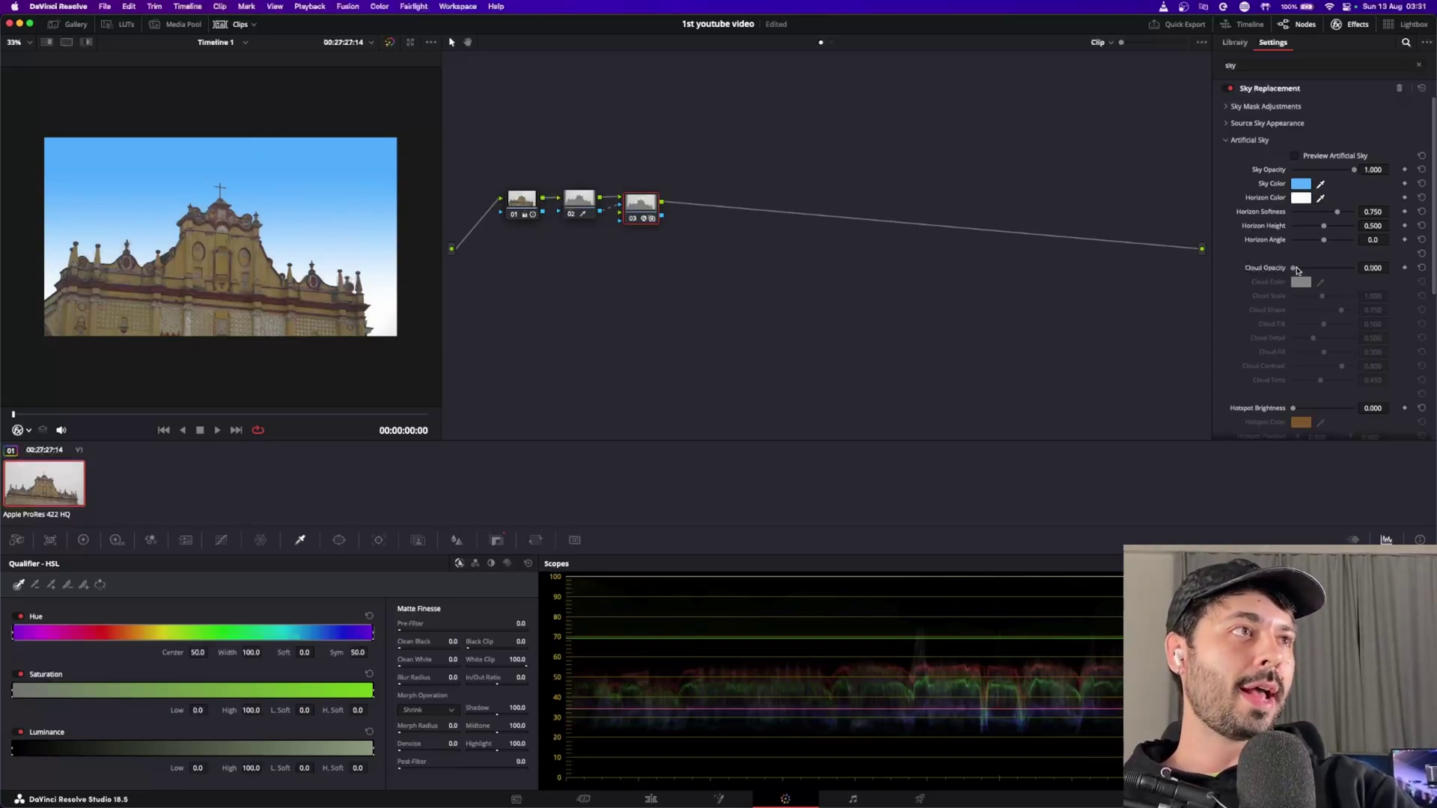
Step: Set Cloud Opacity to 1.000 and tune horizon height, softness and angle 2.5
drag(1297, 271, 1342, 272)
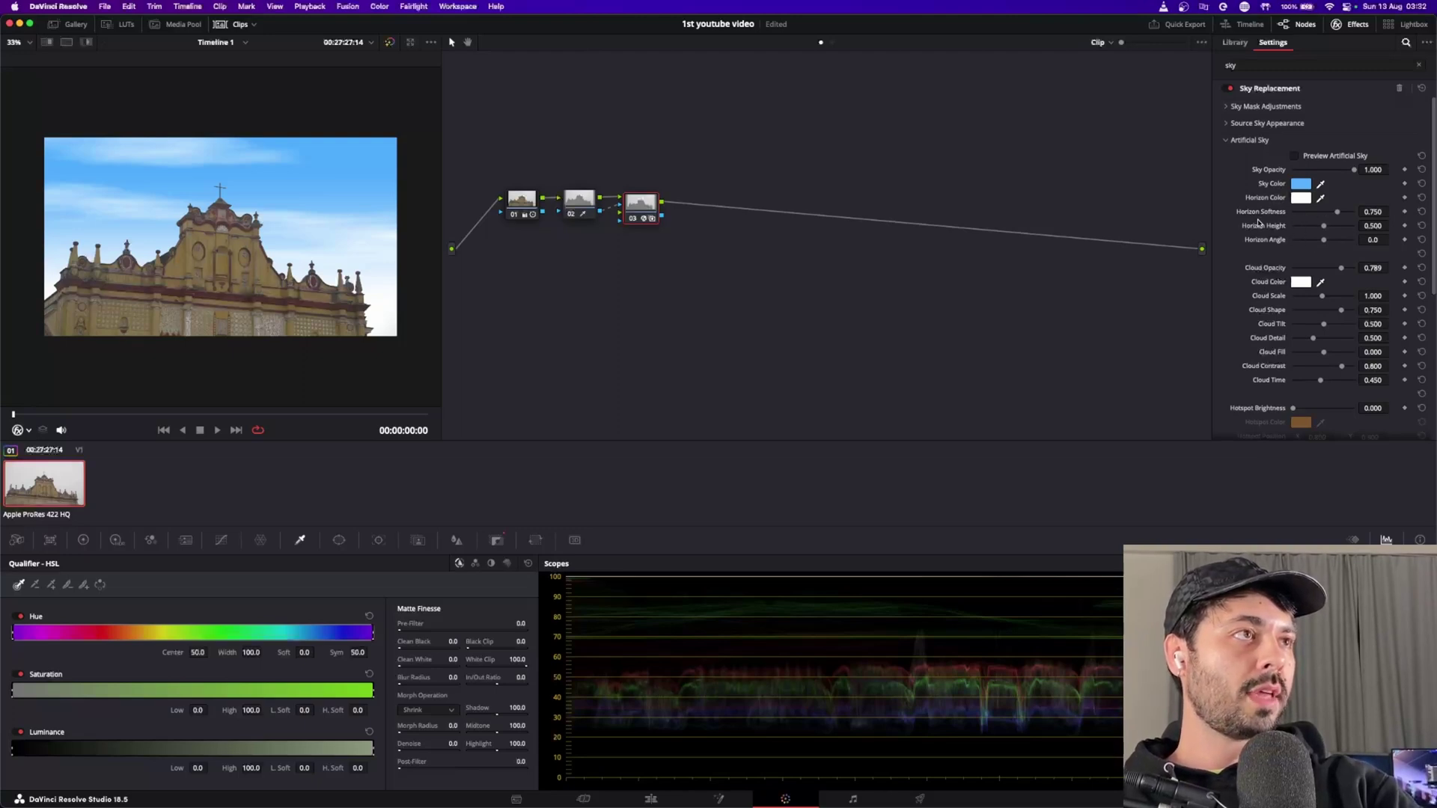
drag(1330, 230, 1340, 230)
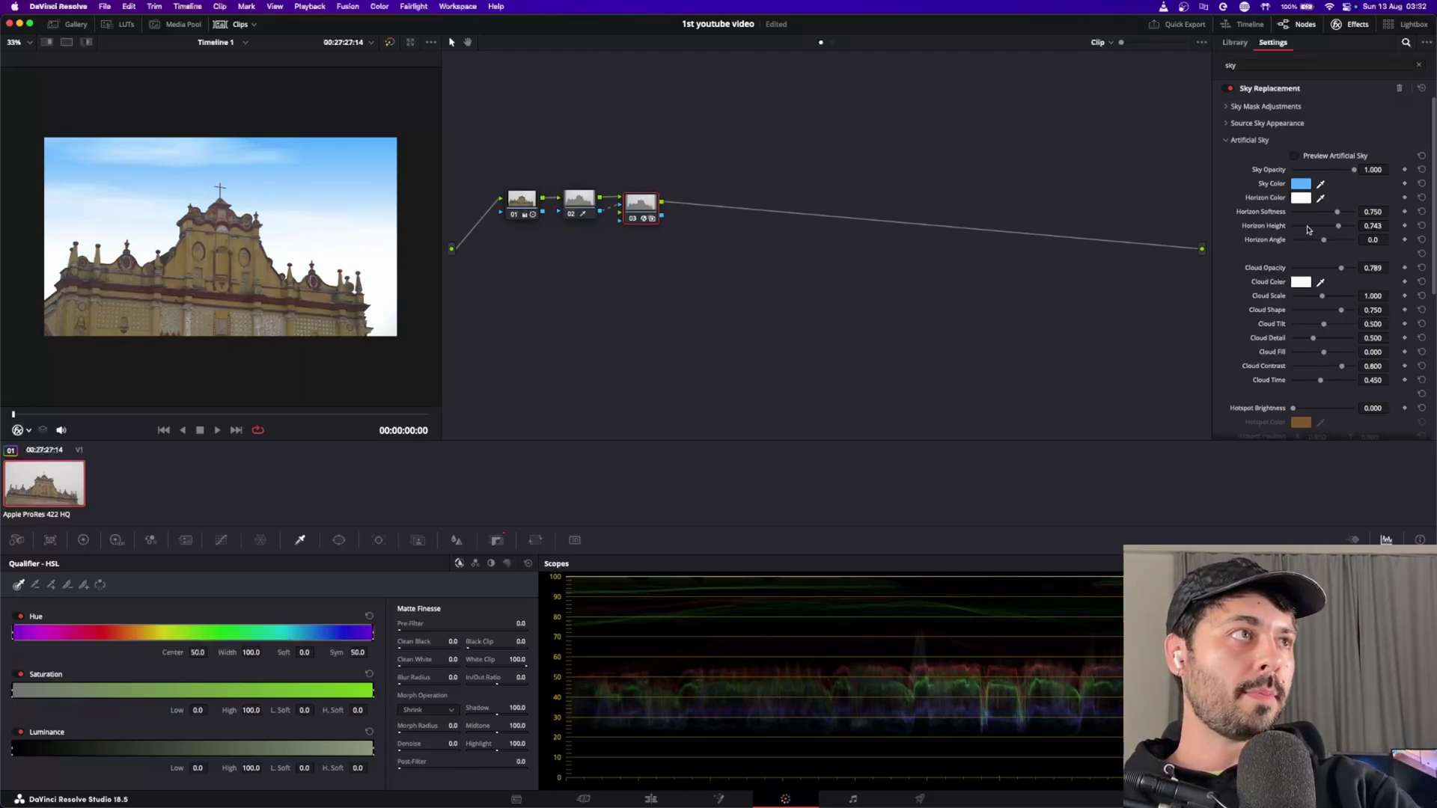
mouse_move(1334, 232)
mouse_down()
mouse_move(1301, 234)
mouse_move(1320, 236)
mouse_up()
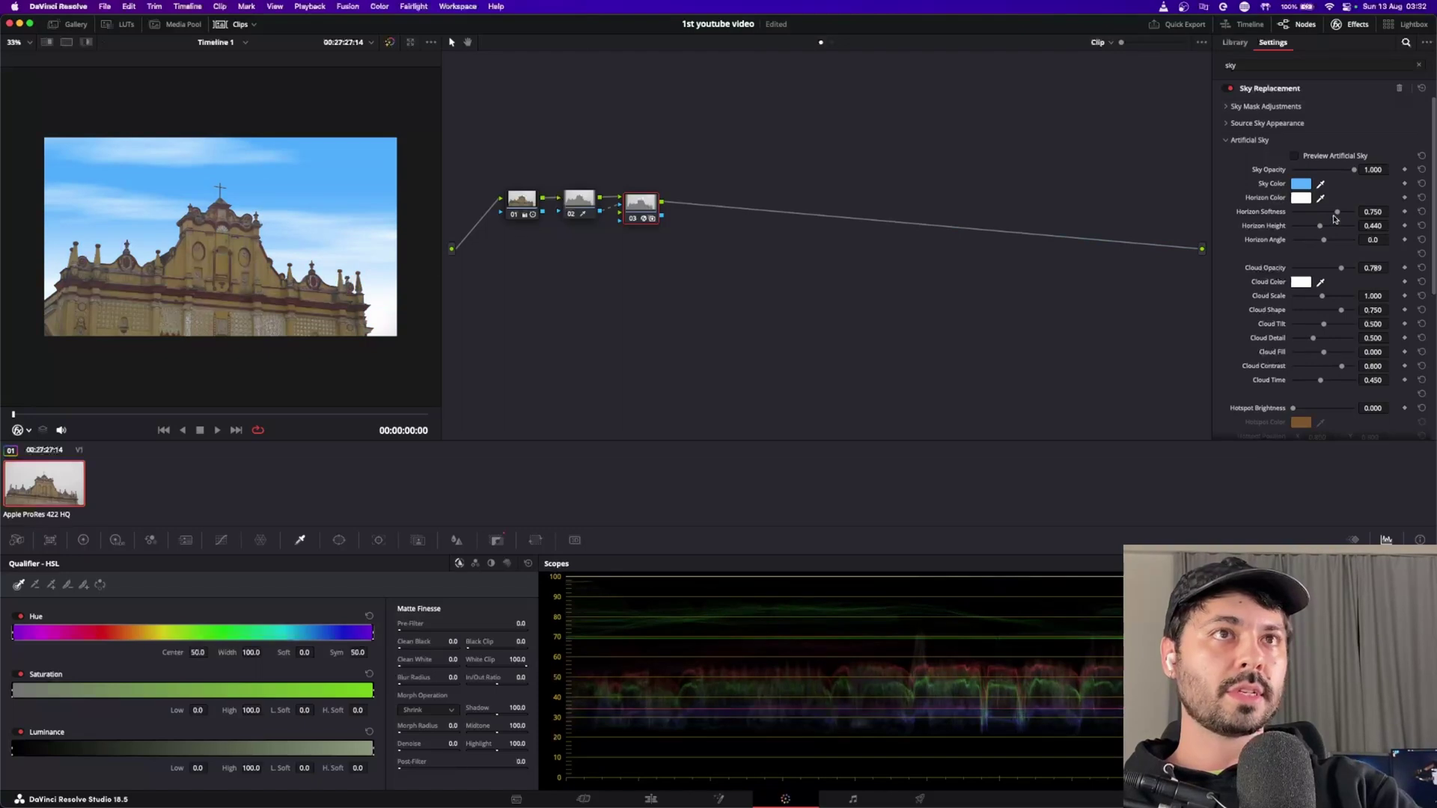
drag(1338, 218, 1325, 247)
drag(1342, 268, 1375, 272)
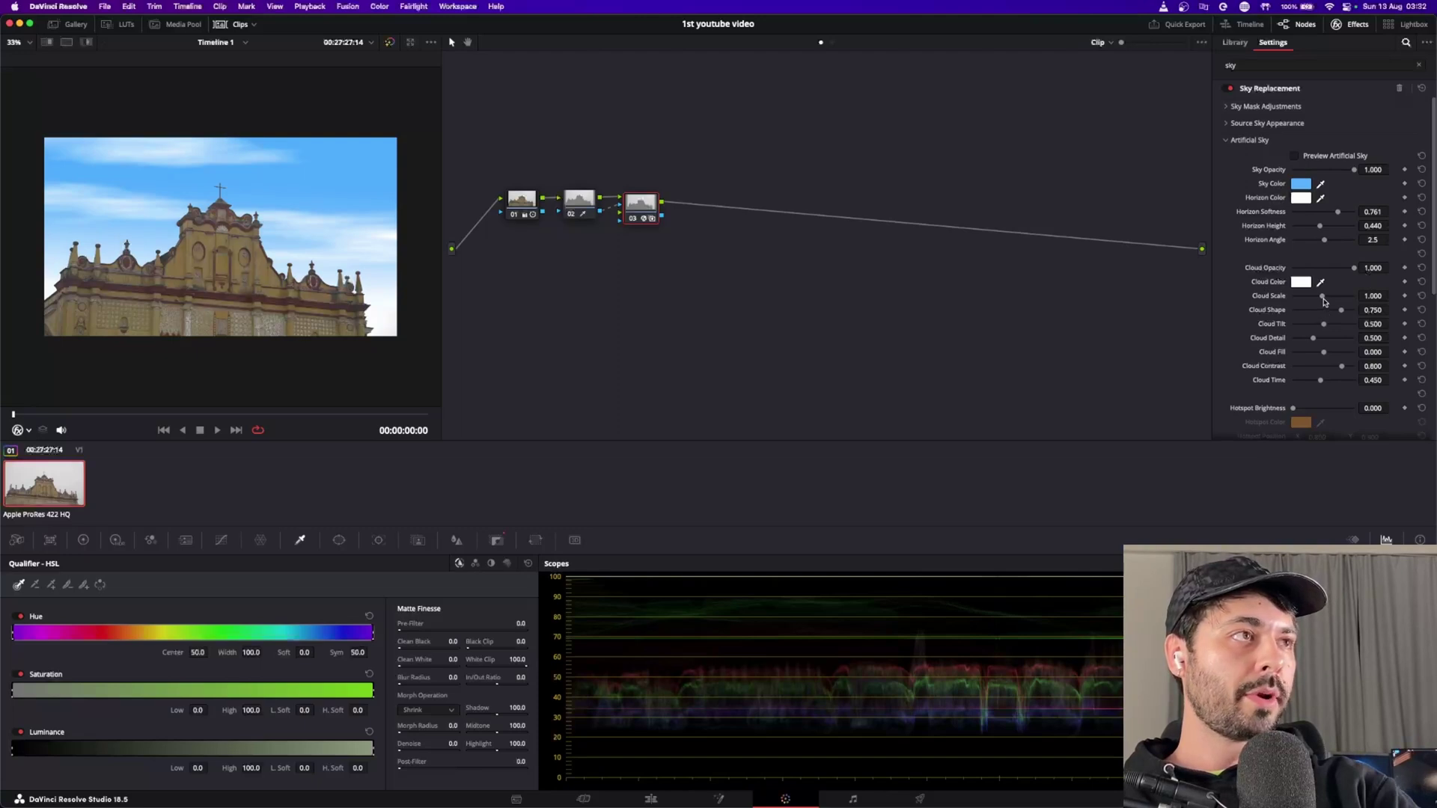
Step: Set cloud scale 0.728, horizon height 0.596, cloud tilt 0.559 and cloud detail 0.553
drag(1322, 296, 1329, 335)
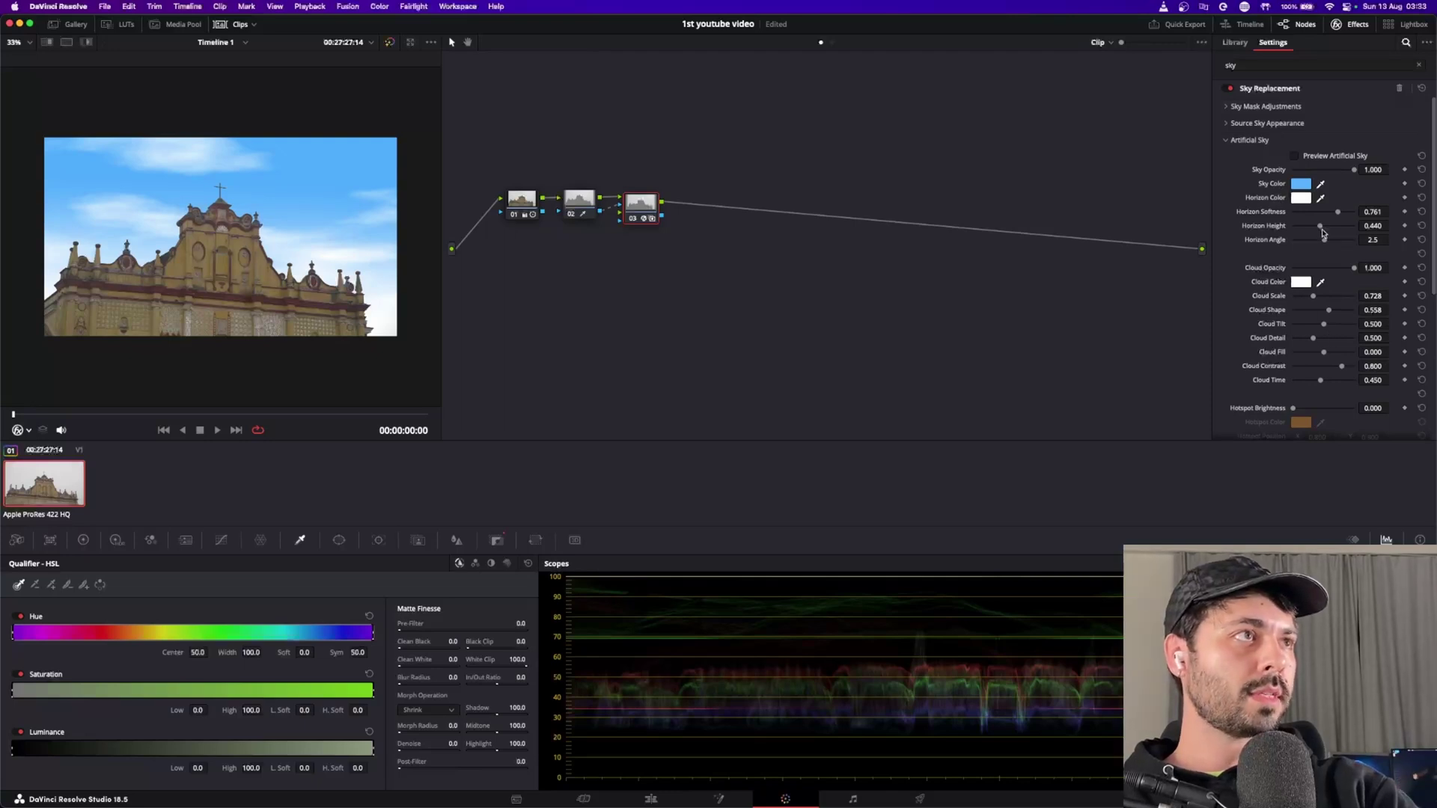
drag(1324, 230, 1331, 235)
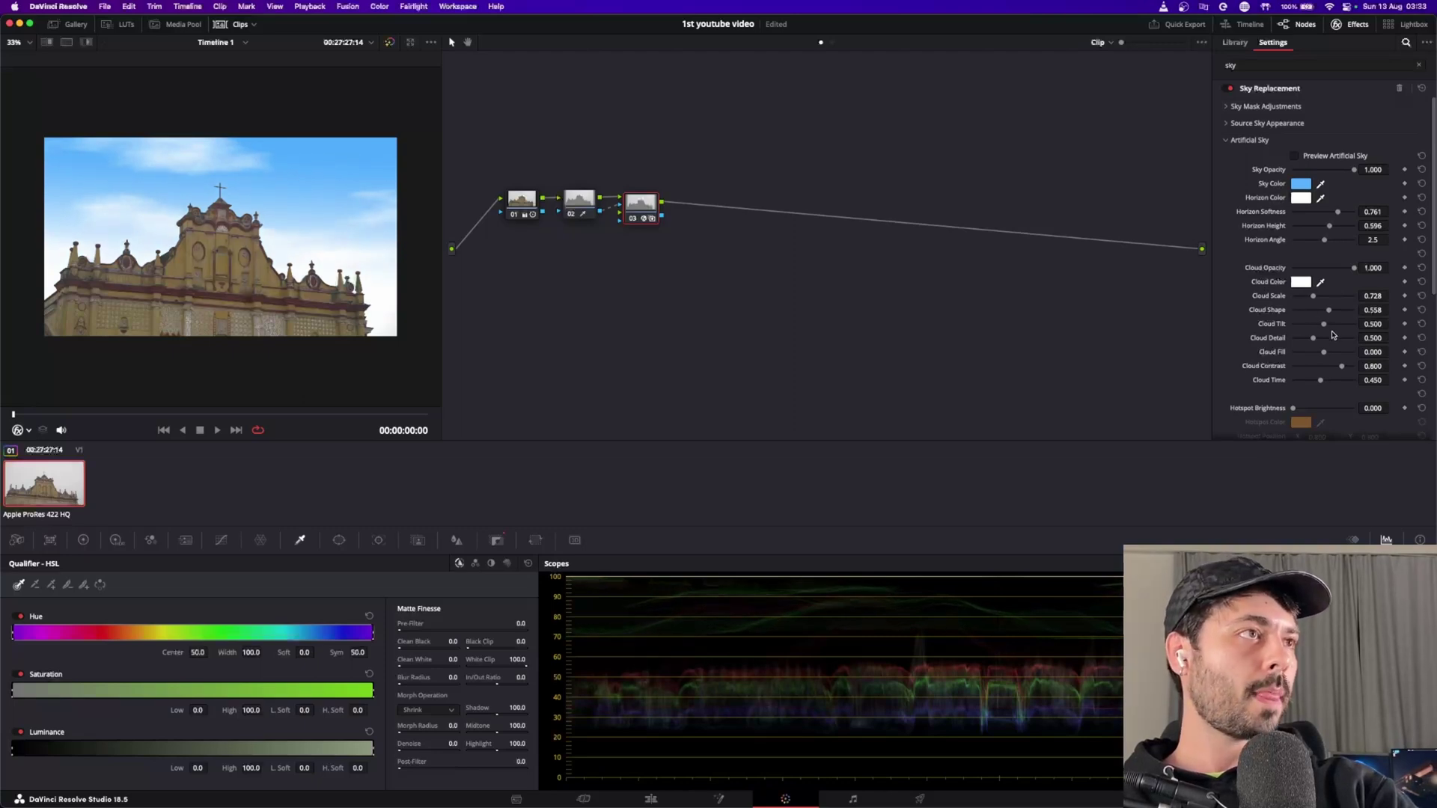
mouse_move(1327, 329)
mouse_down()
mouse_move(1314, 334)
mouse_move(1327, 334)
mouse_up()
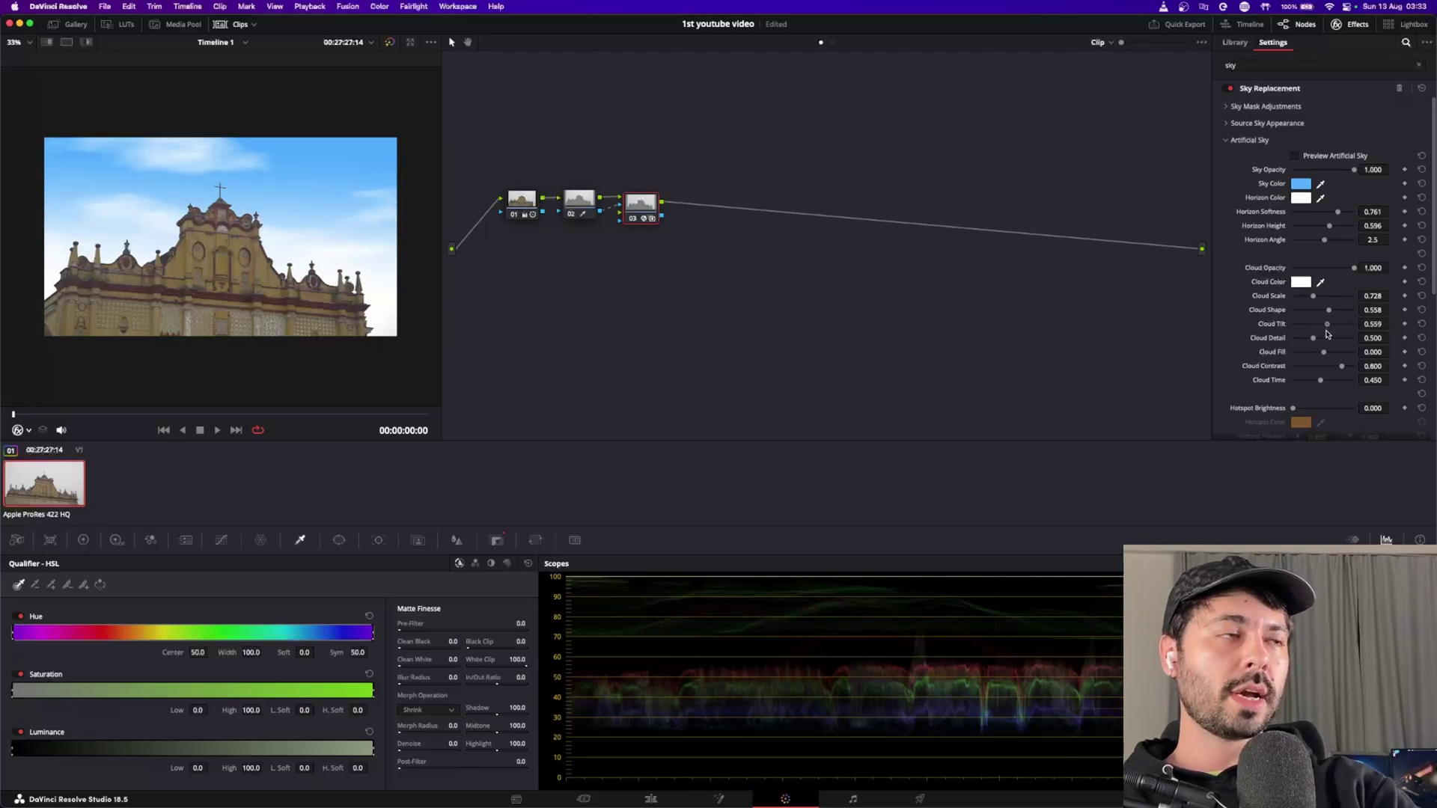
mouse_move(1316, 341)
mouse_down()
mouse_move(1352, 343)
mouse_move(1318, 343)
mouse_up()
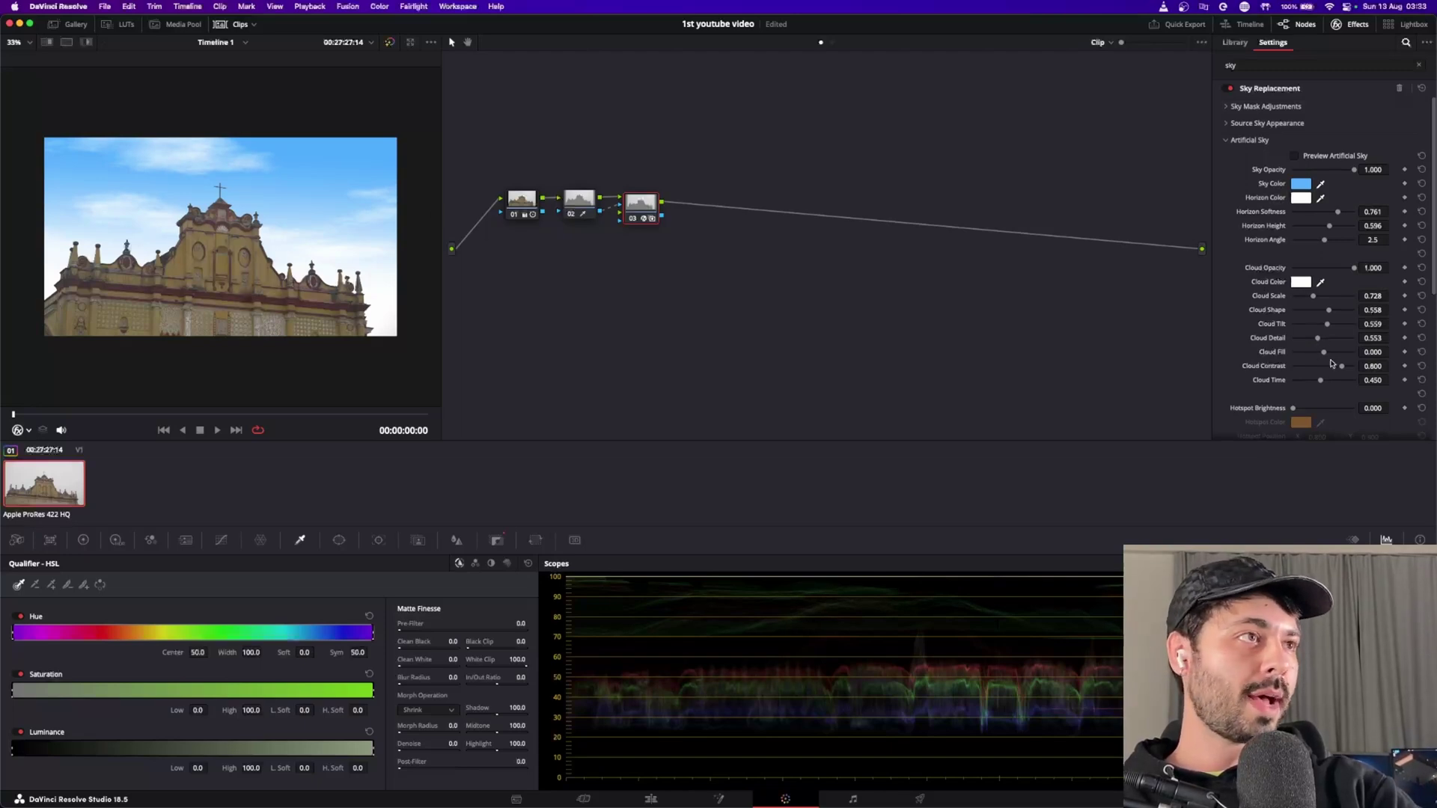
click(1301, 183)
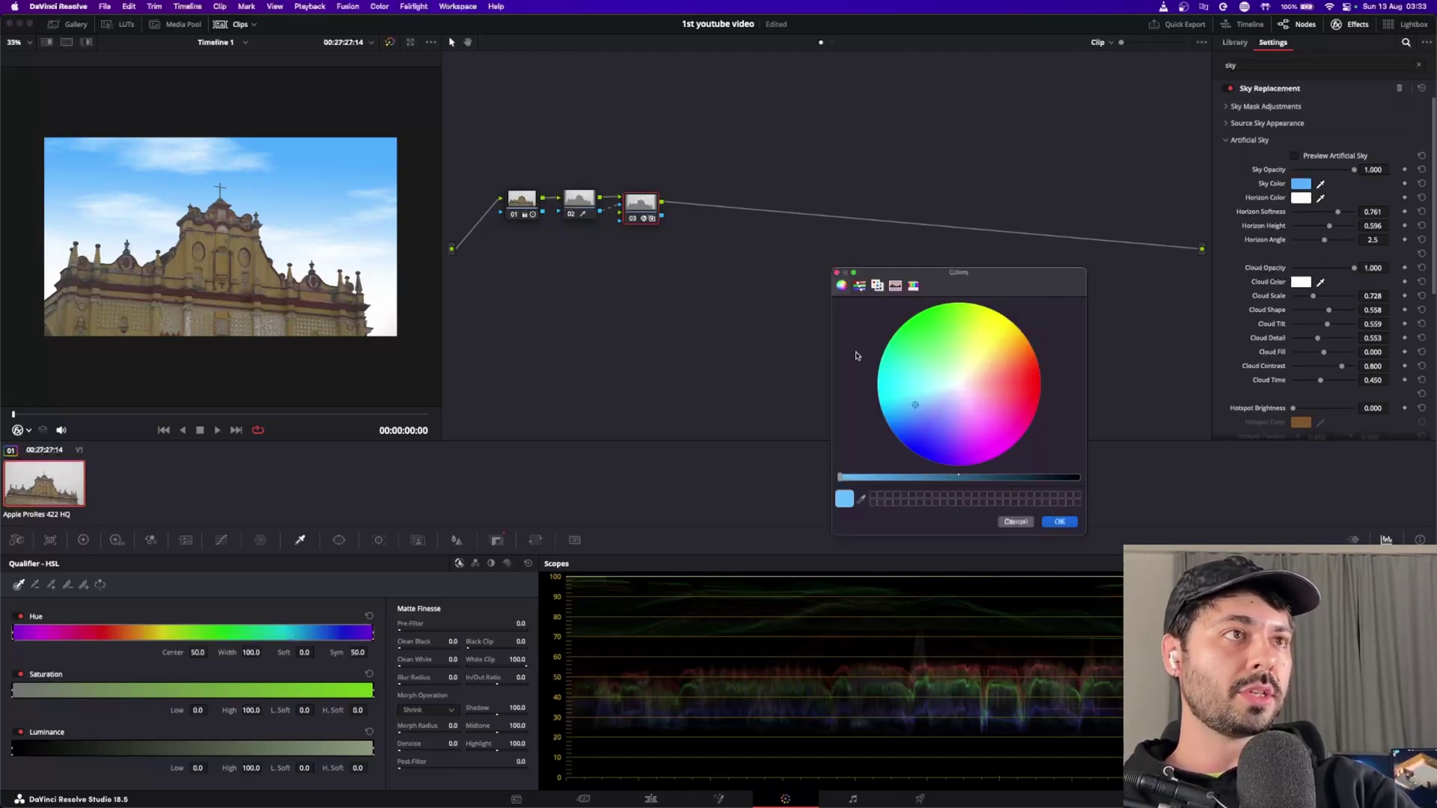
drag(915, 398, 976, 380)
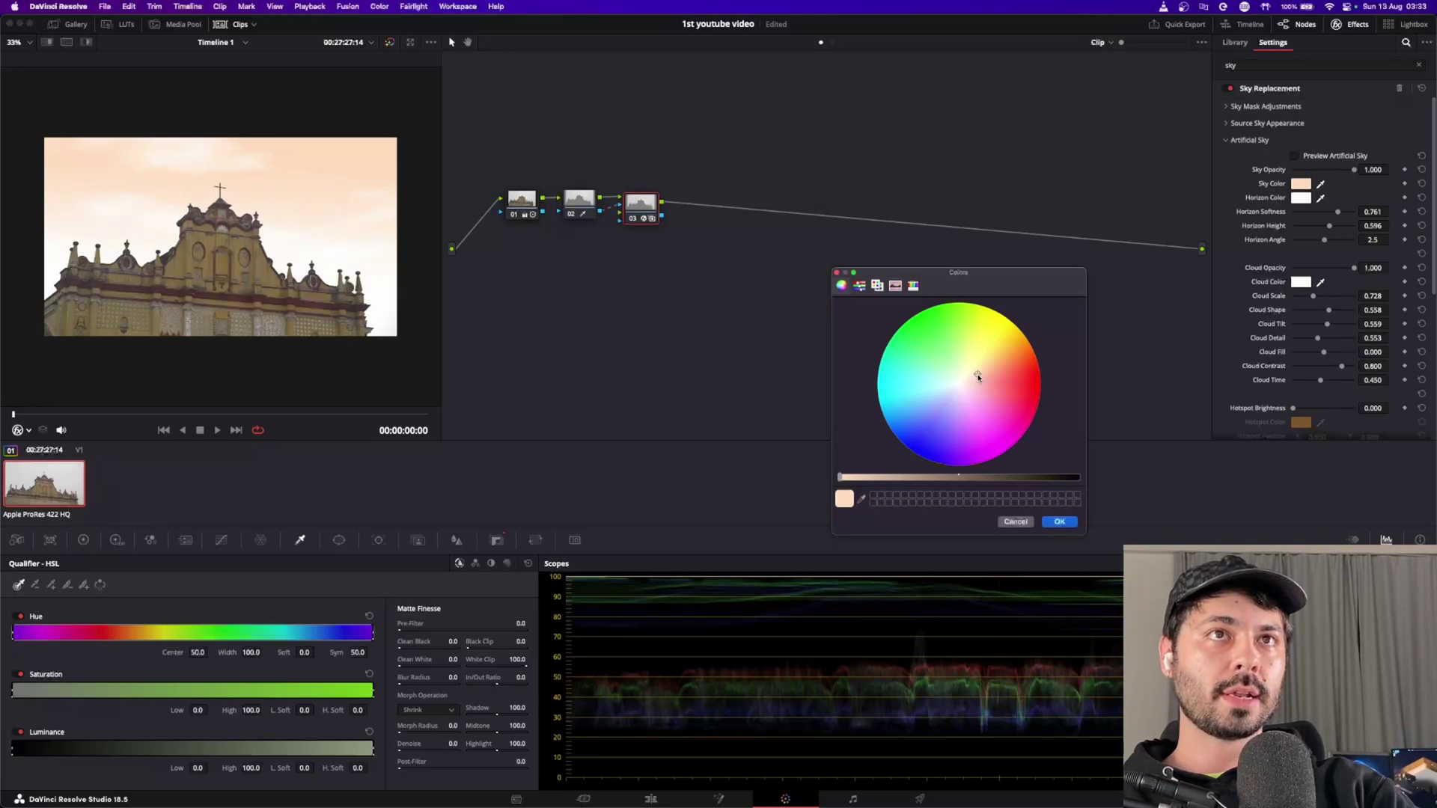
drag(976, 379, 913, 407)
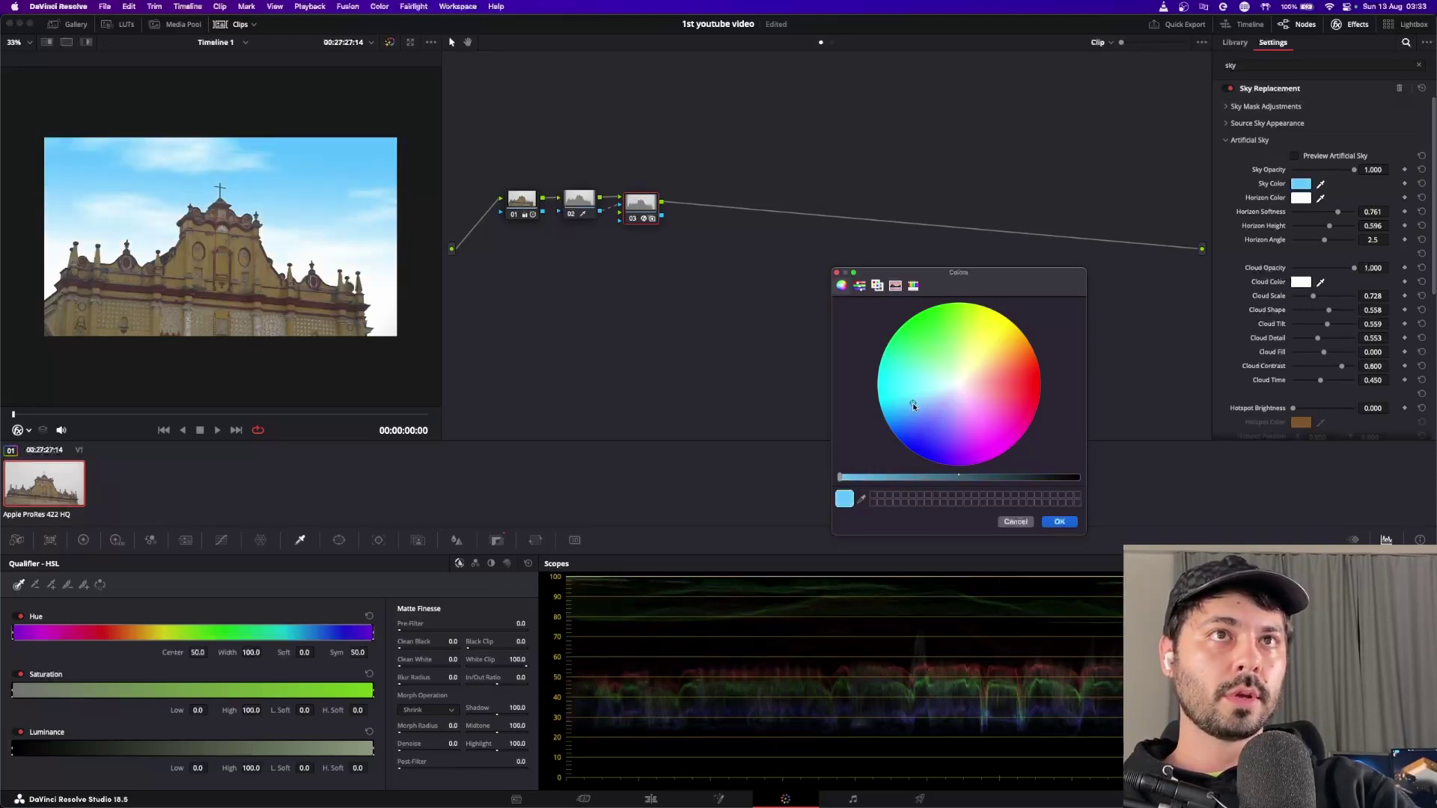
click(1057, 522)
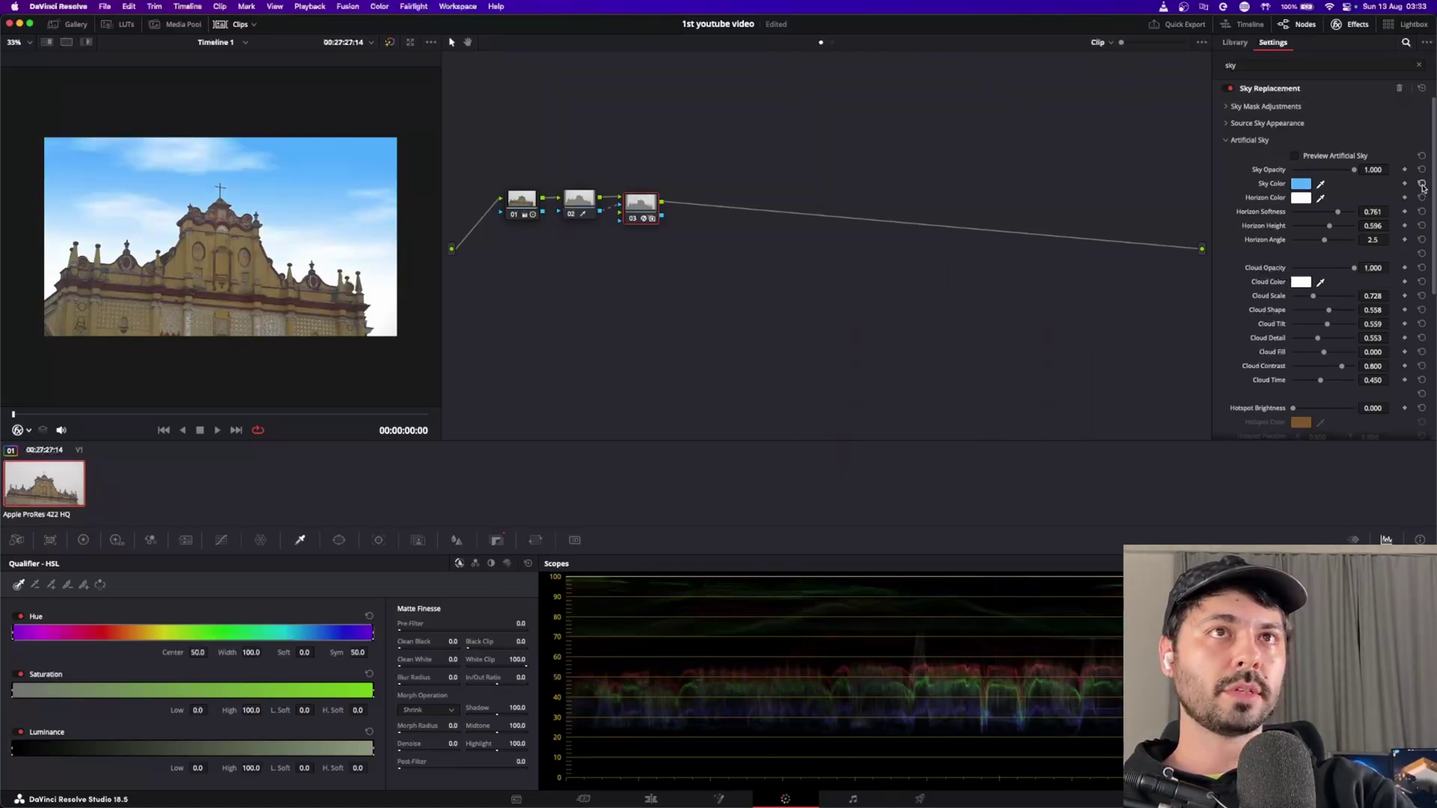
click(1303, 185)
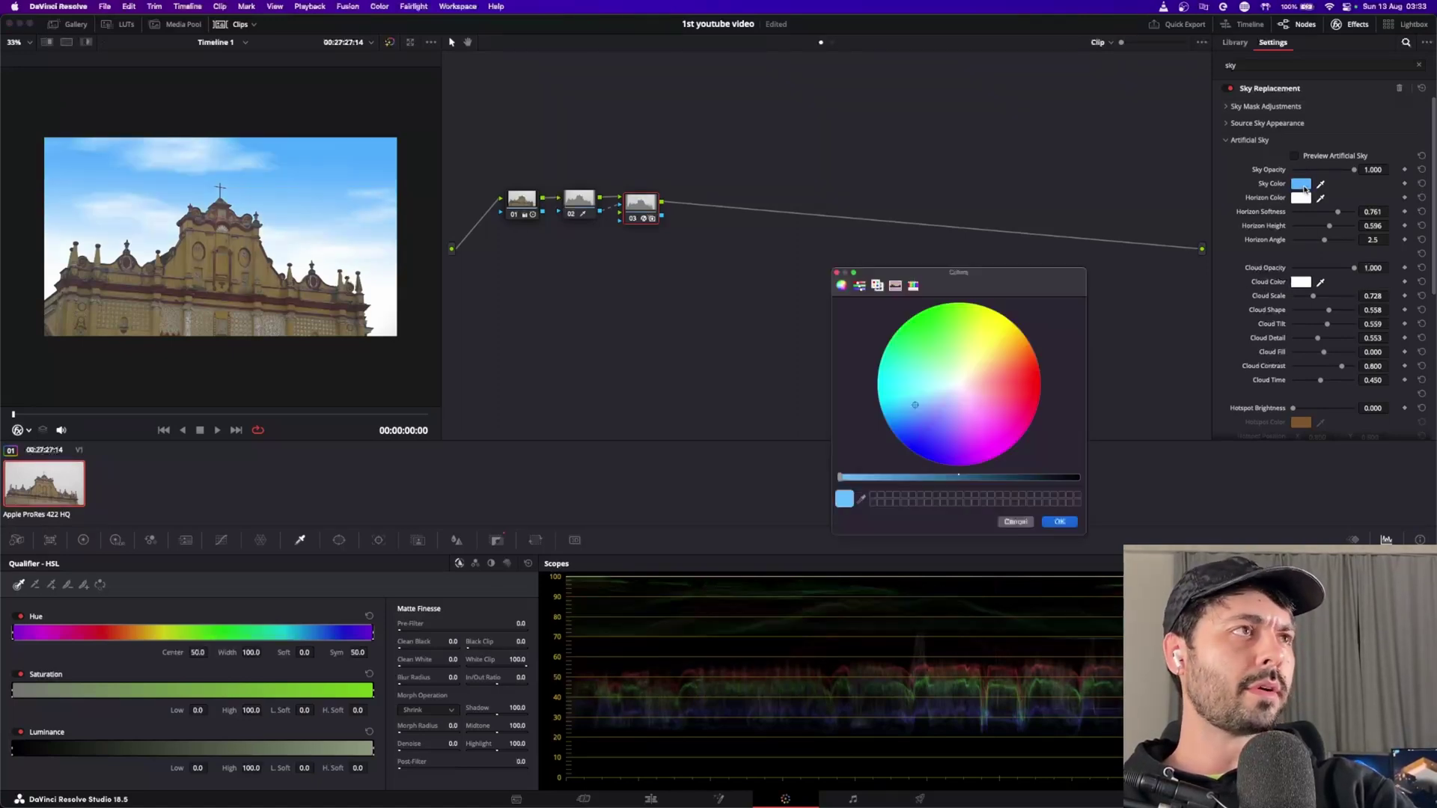
click(918, 406)
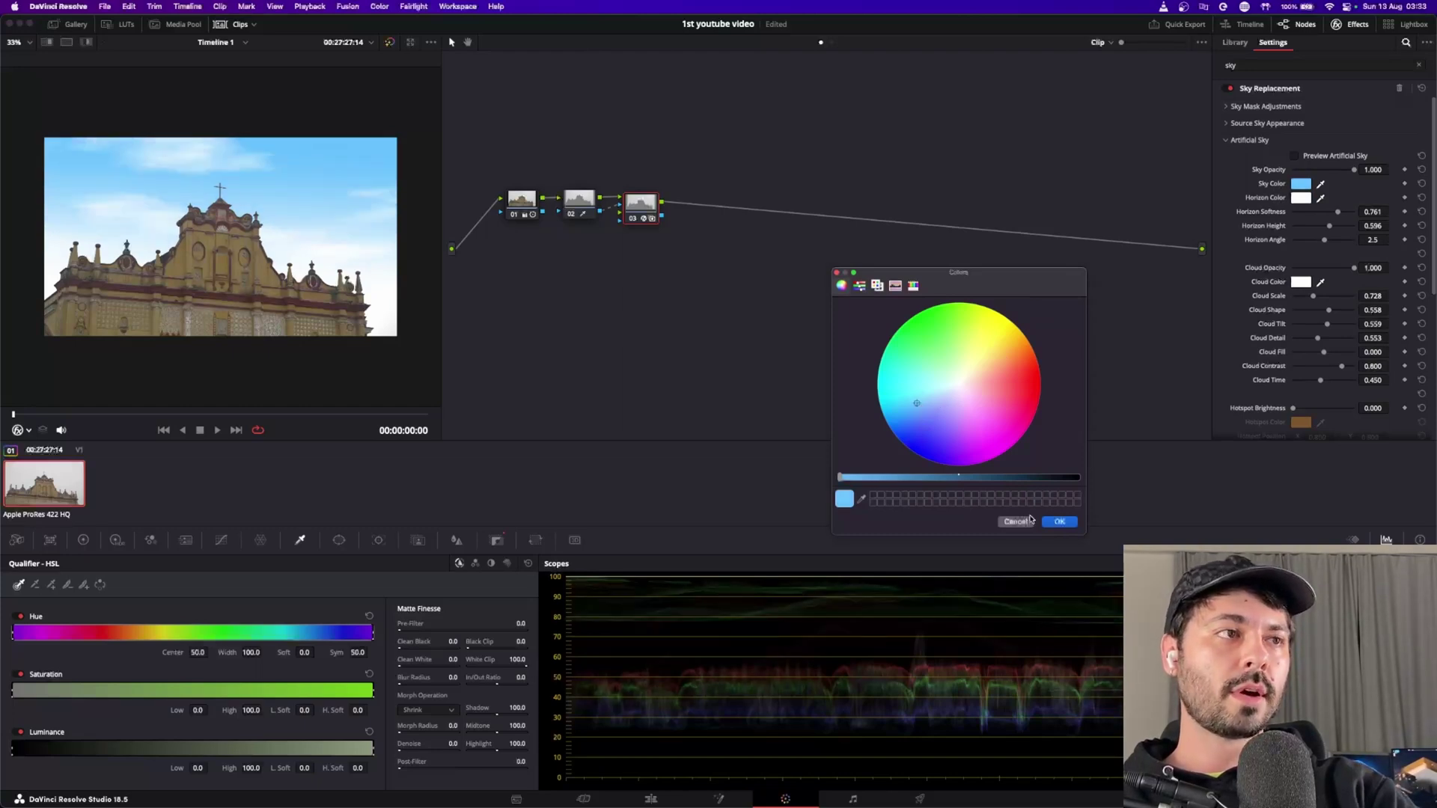
click(1054, 522)
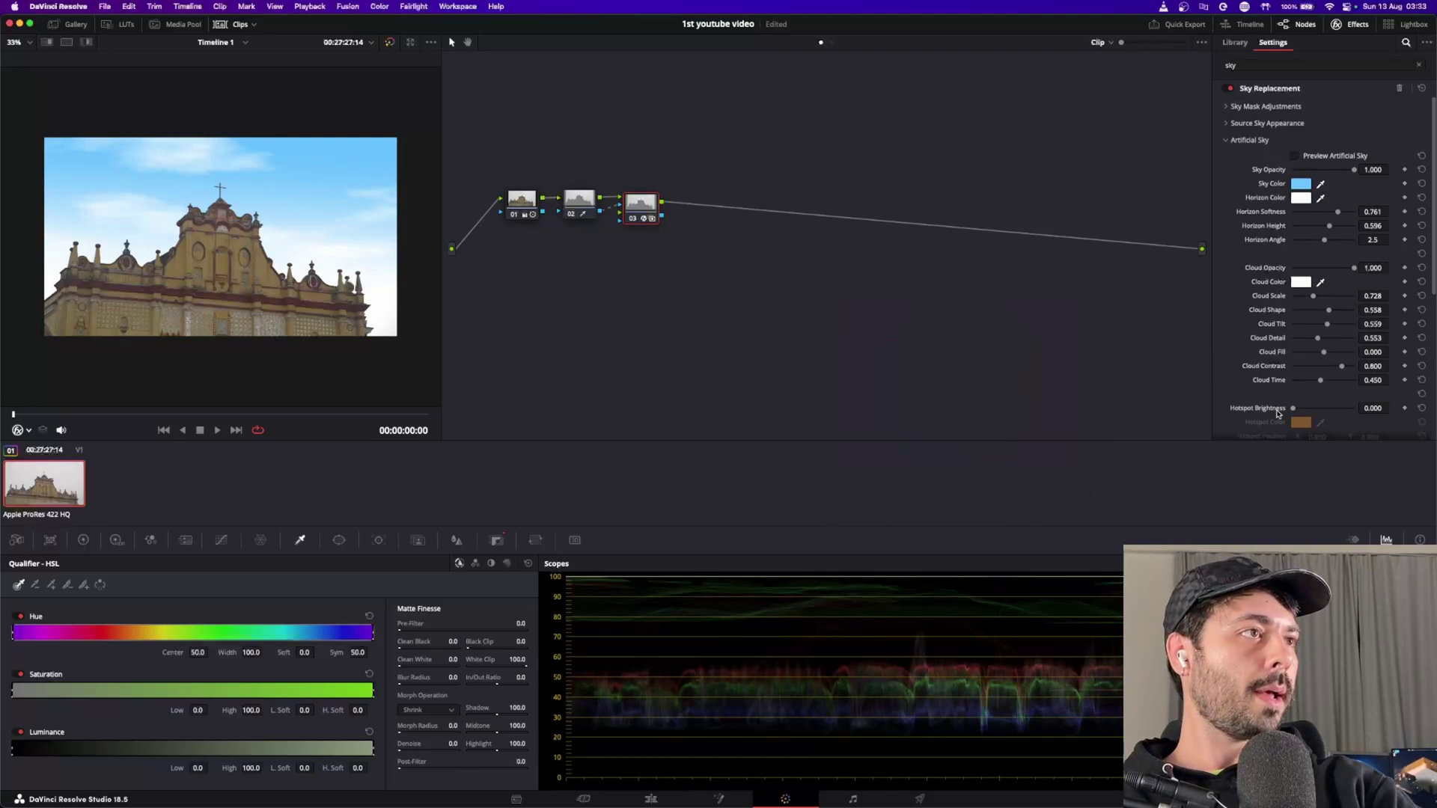
drag(1320, 381, 1331, 385)
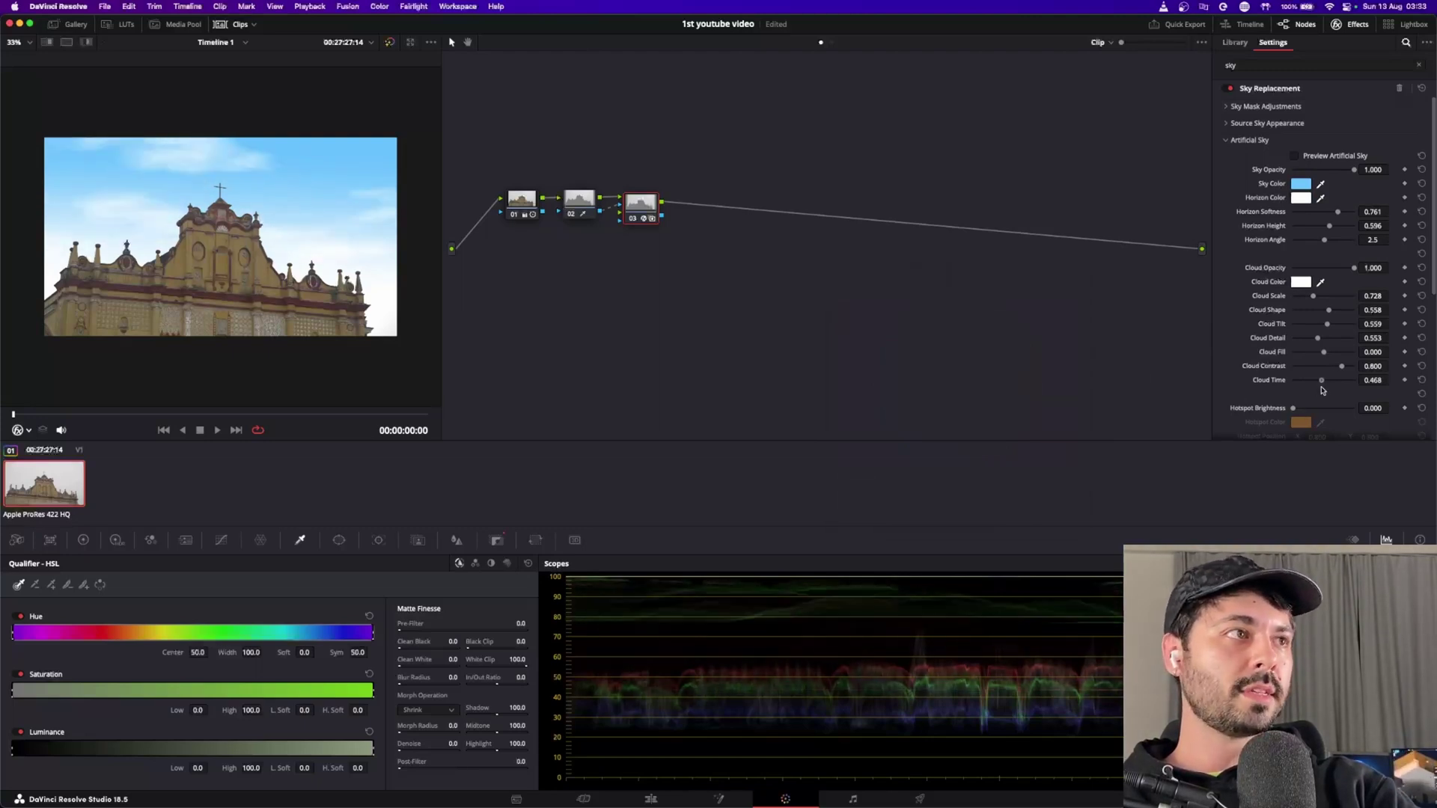
Step: Set Cloud Contrast to 0.835 with Cloud Time returned to 0.450
mouse_move(1332, 390)
mouse_down()
mouse_move(1288, 382)
mouse_move(1342, 370)
mouse_up()
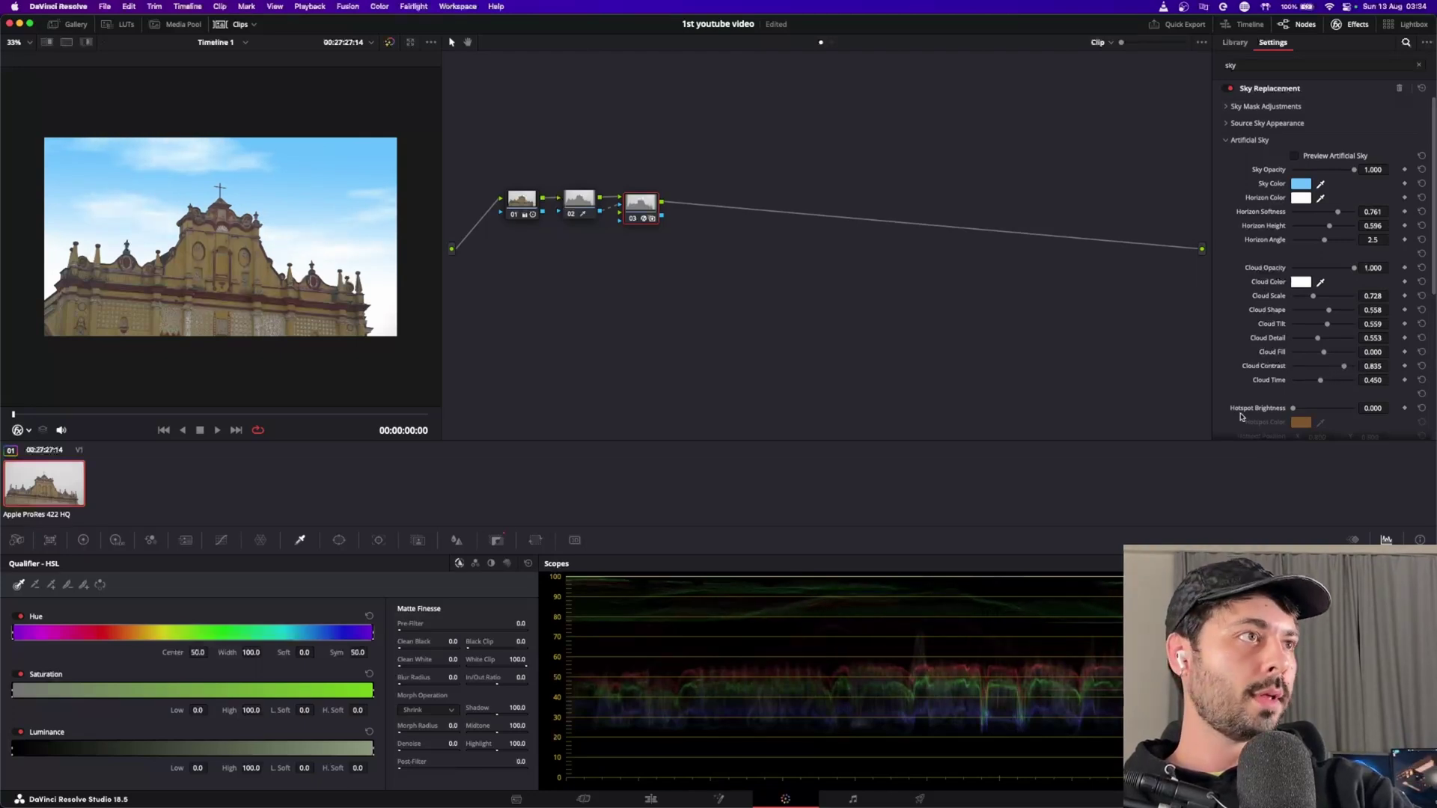
scroll(1240, 417, down, 3)
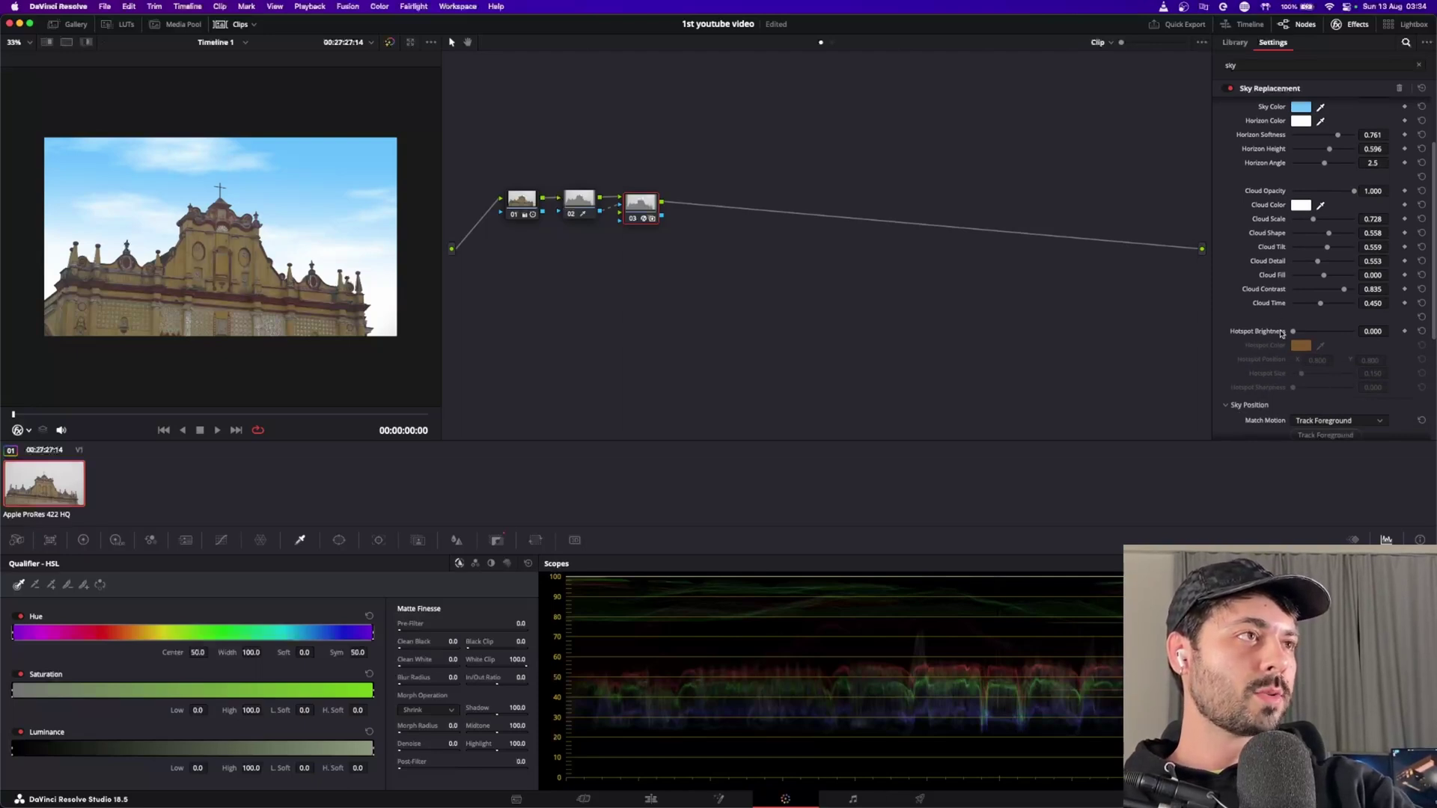
Step: Add a sun hotspot, place it just above the cross, and dim it to brightness 3.226
drag(1295, 332, 1355, 334)
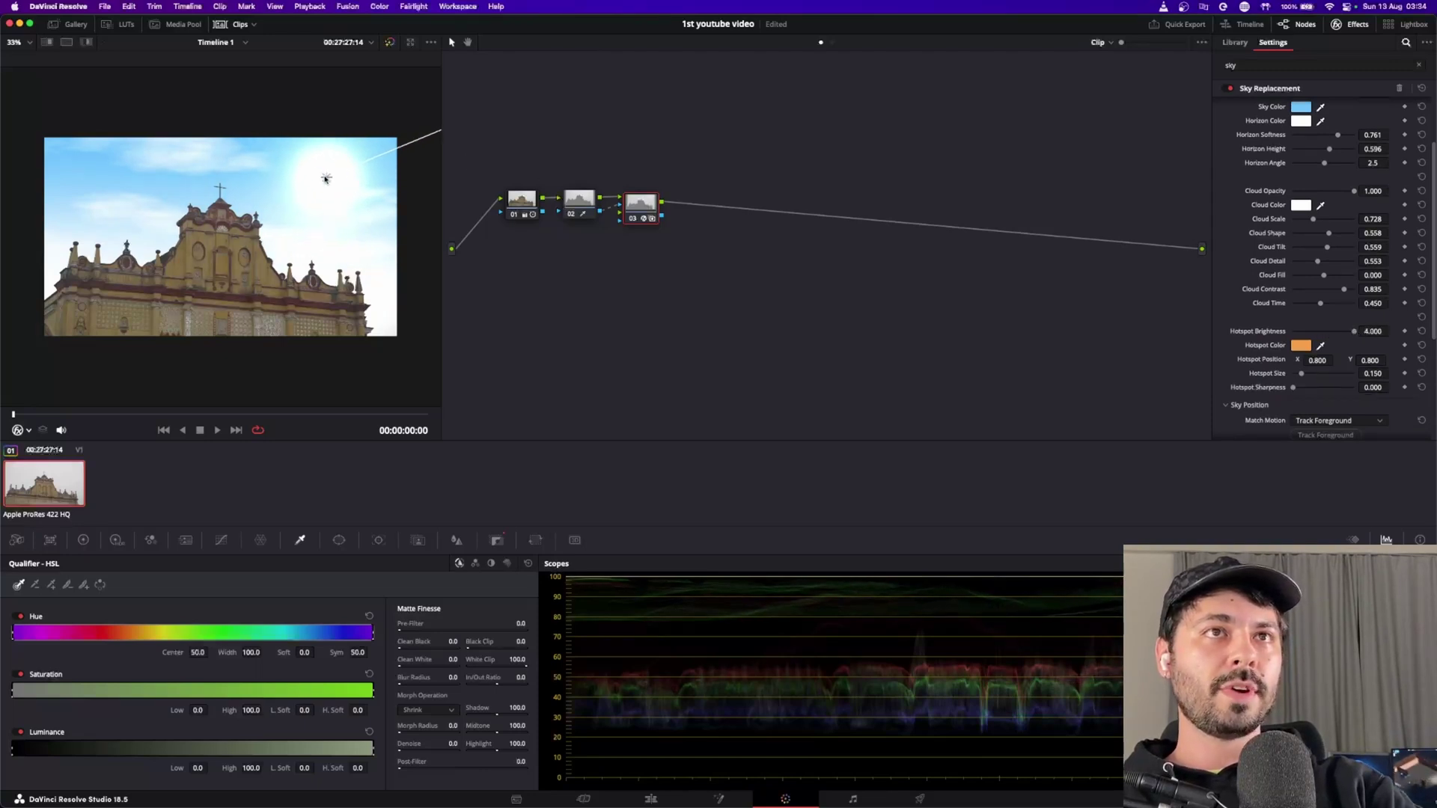
drag(317, 172, 220, 190)
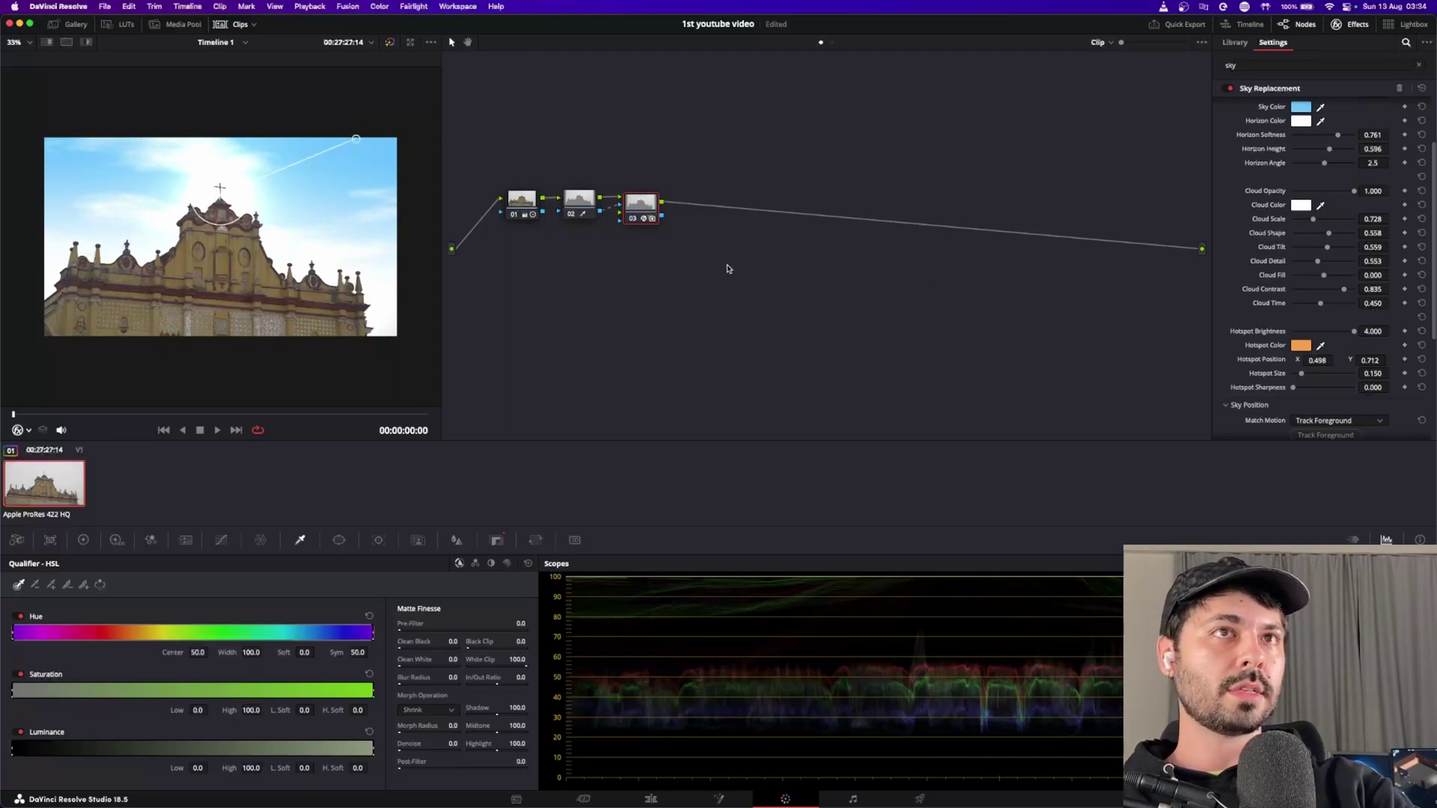
drag(356, 141, 296, 162)
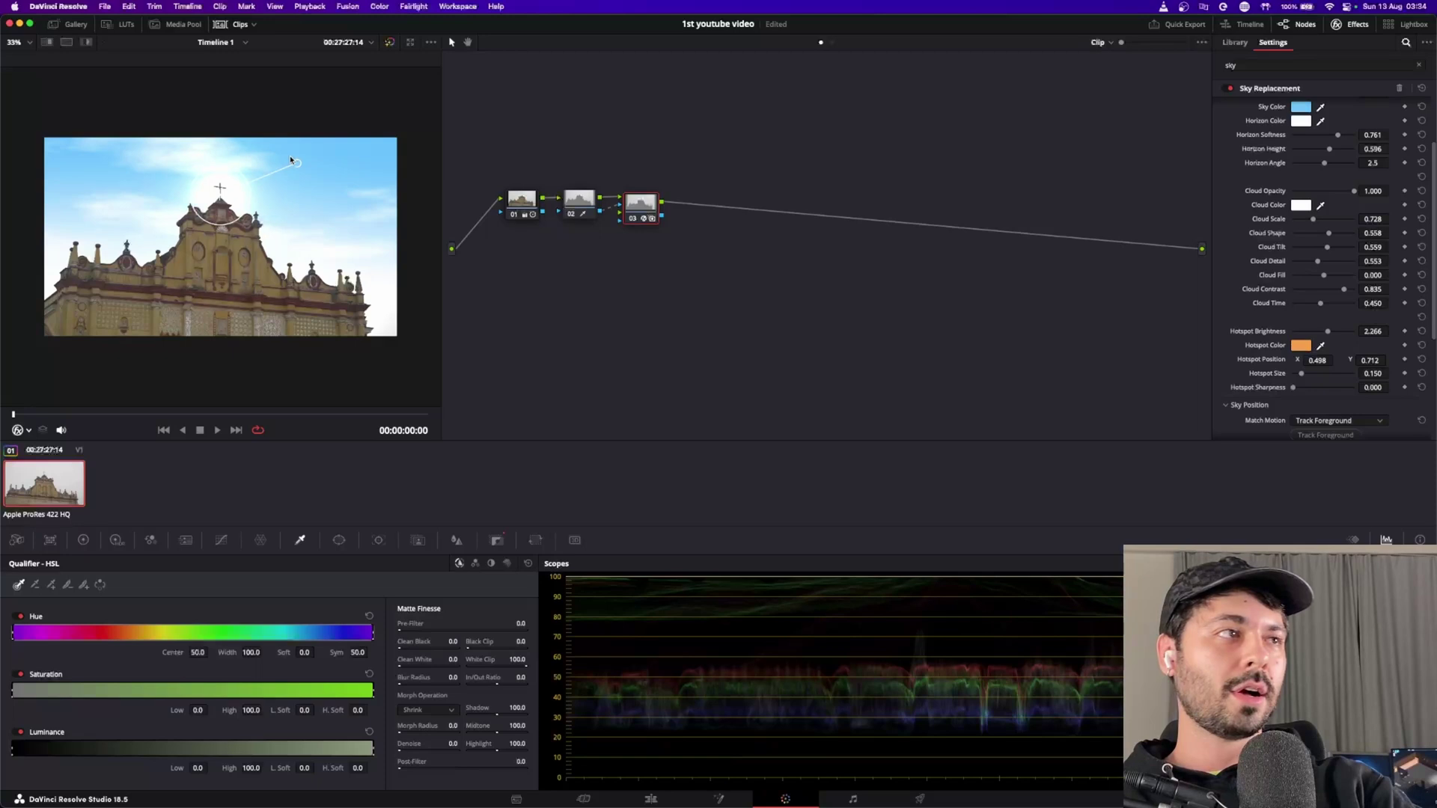
Step: Tint the sun glow red and reduce its size to 0.128 and sharpness to 0.037
click(1302, 346)
click(998, 355)
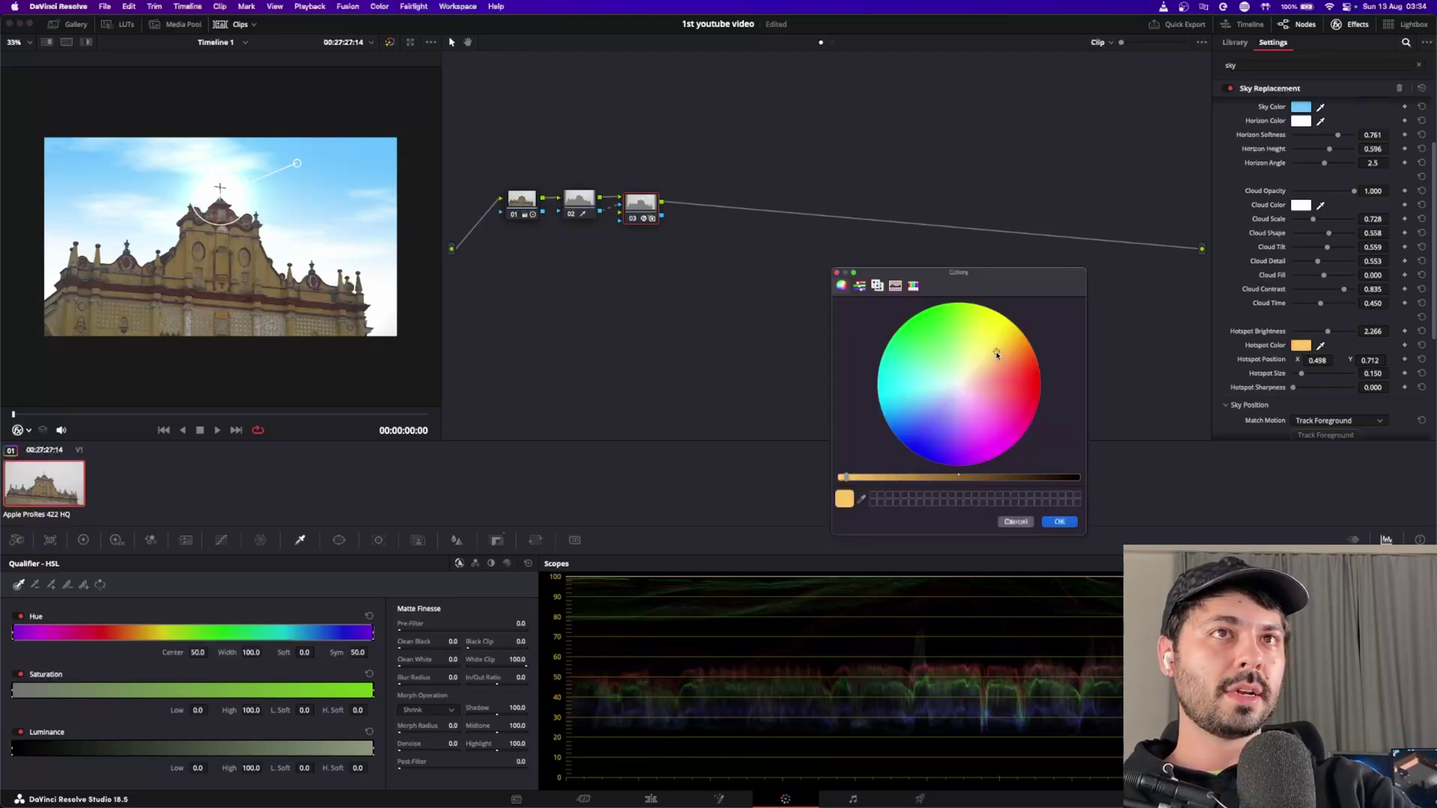
mouse_move(997, 354)
mouse_down()
mouse_move(958, 348)
mouse_move(1008, 360)
mouse_move(1019, 384)
mouse_up()
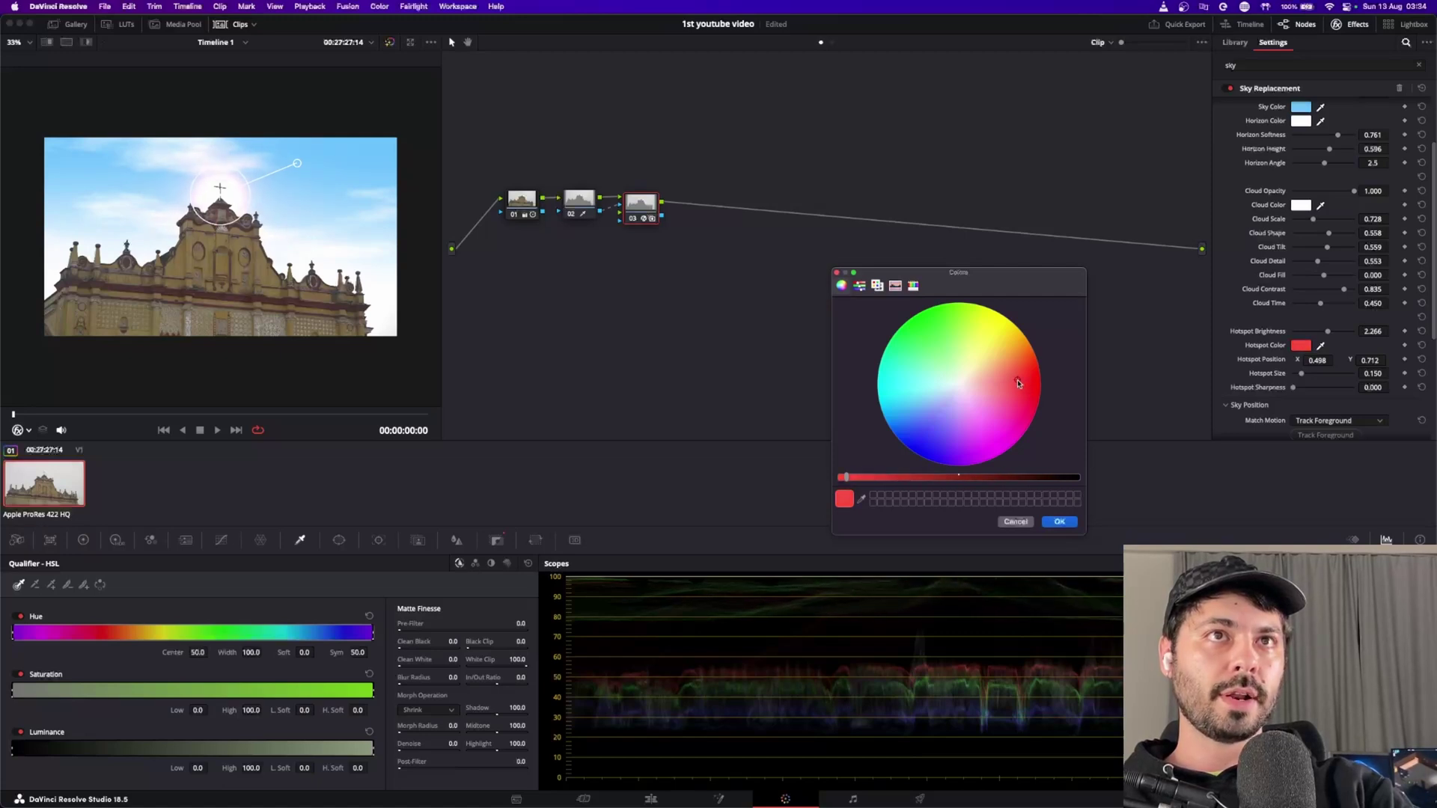
key(Return)
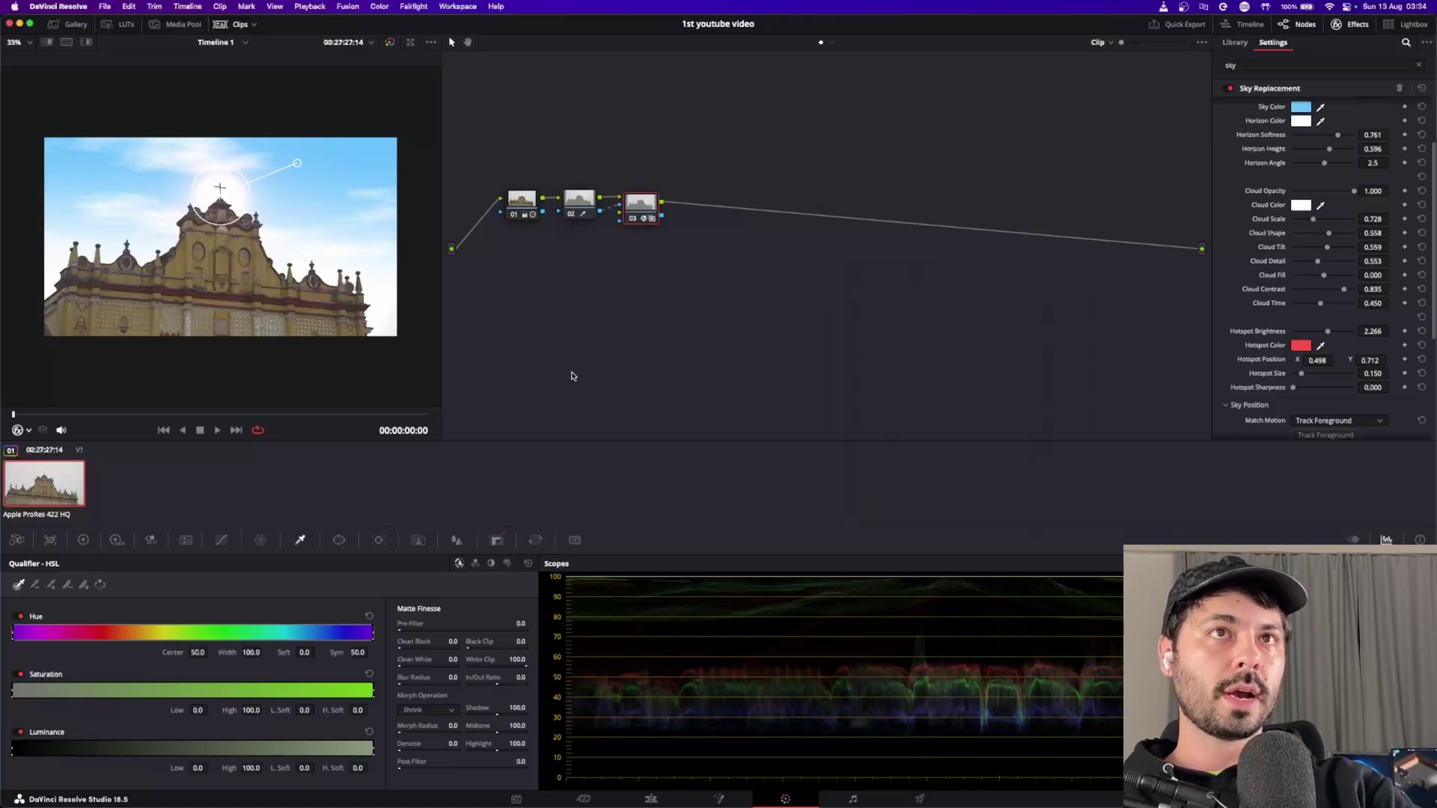
drag(298, 164, 329, 150)
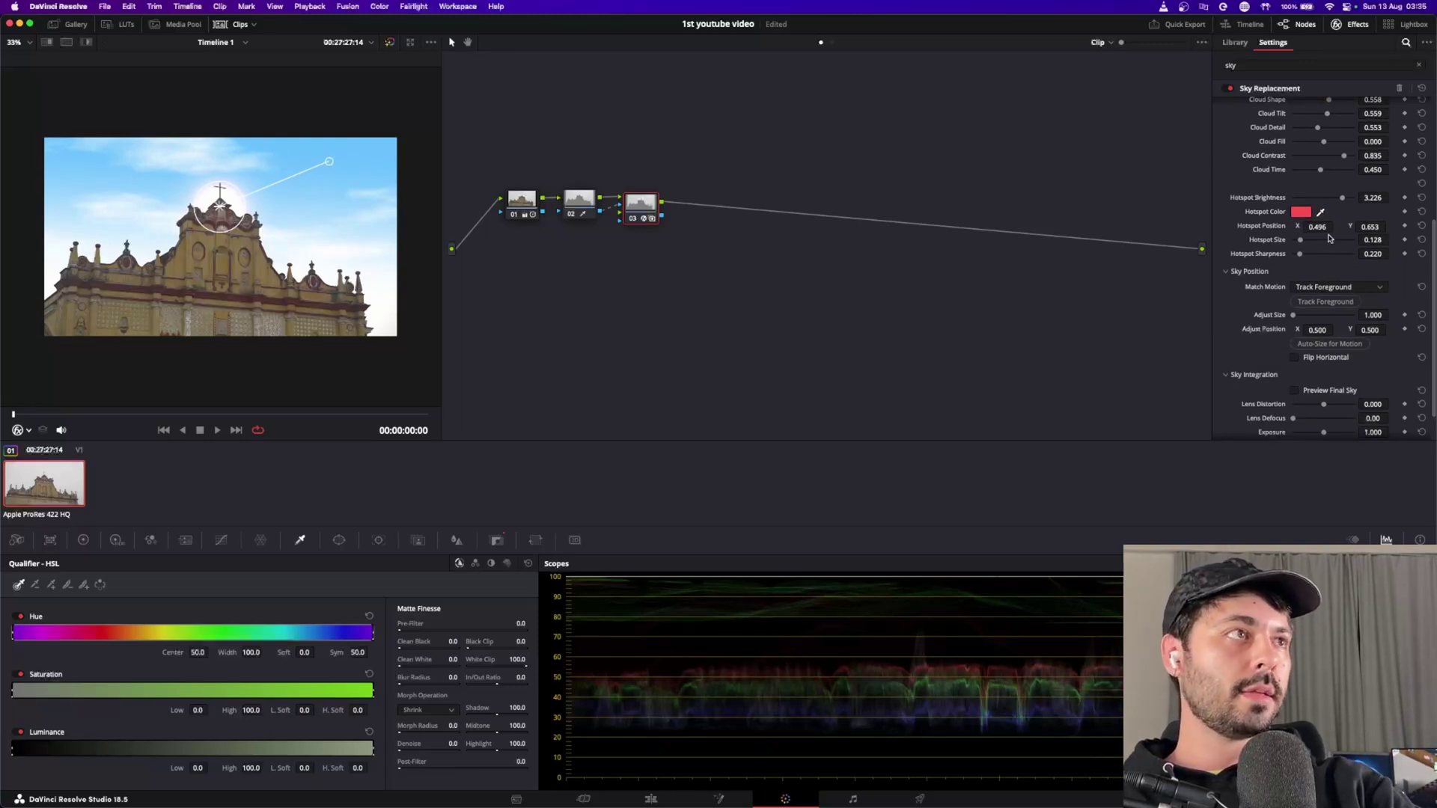
drag(1302, 259, 1296, 260)
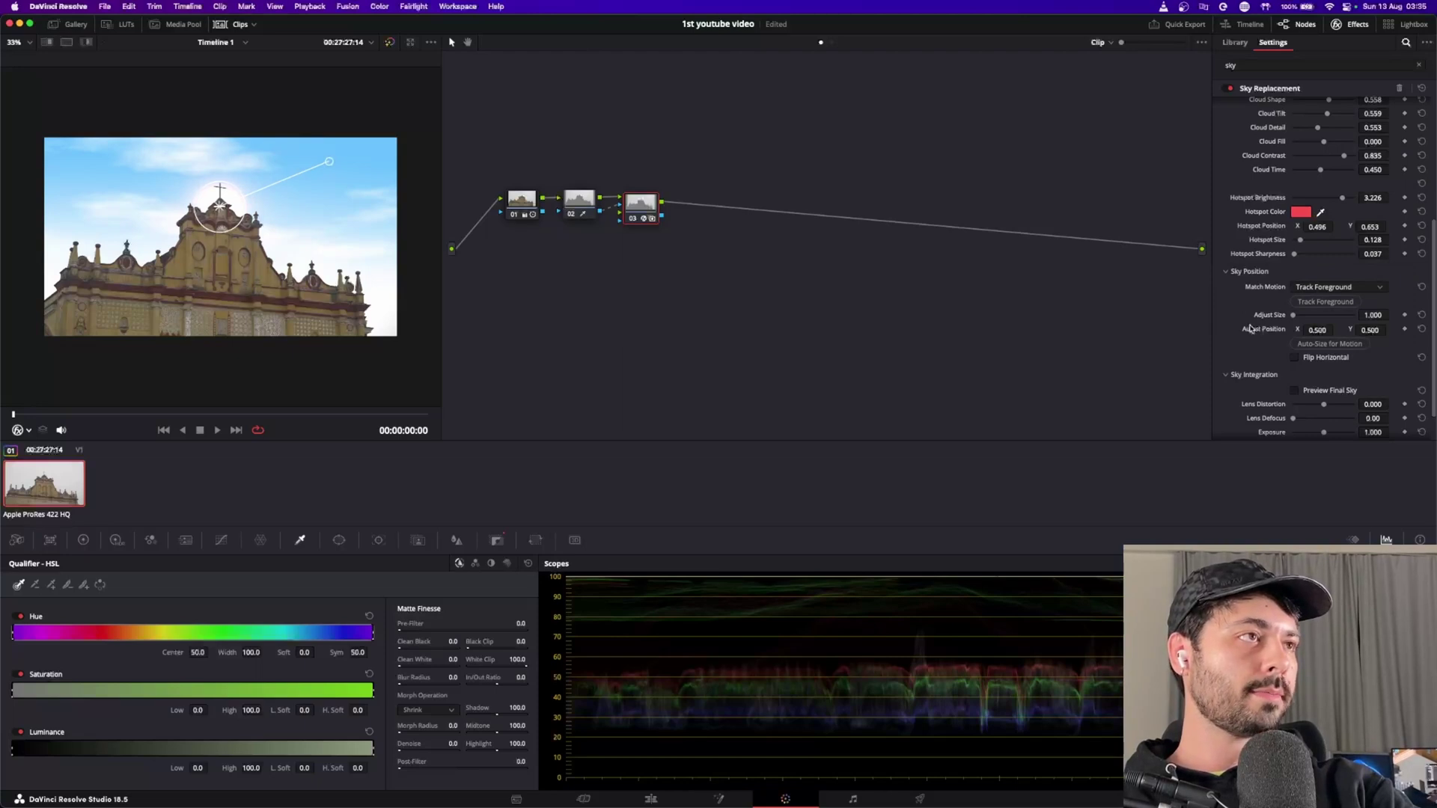
Step: Keep foreground tracking as the sky's motion match and play the clip back to review it
click(1324, 287)
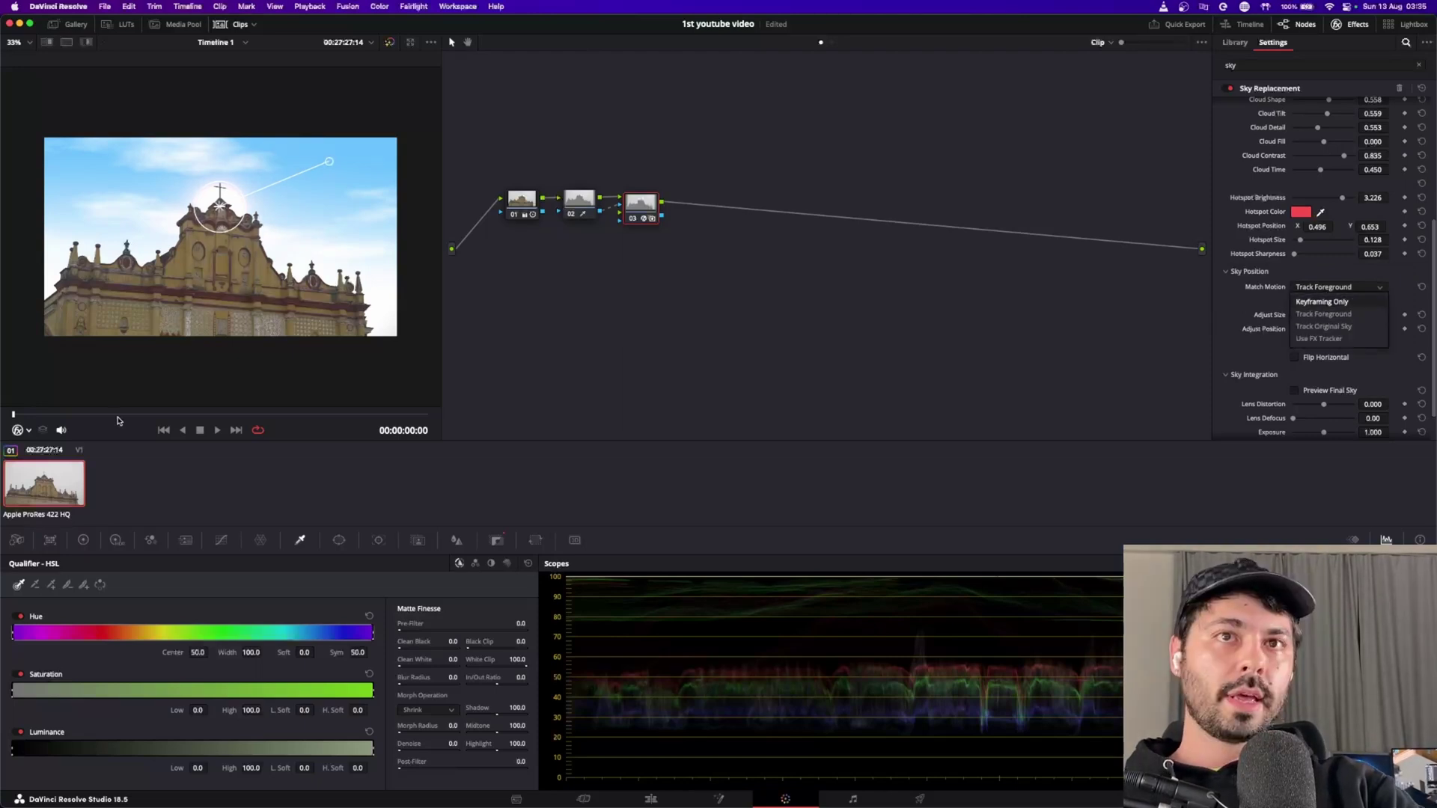
click(35, 417)
key(space)
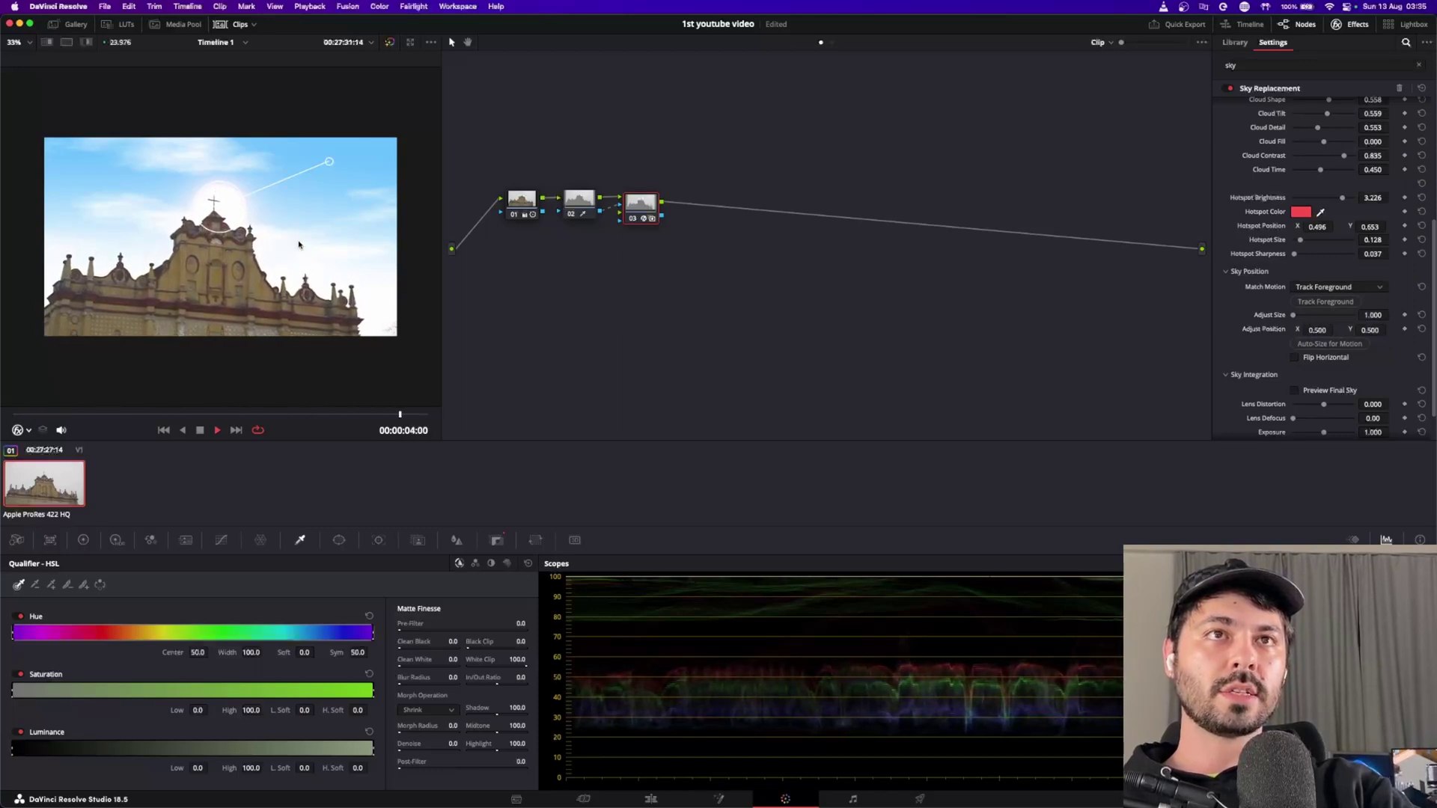
key(space)
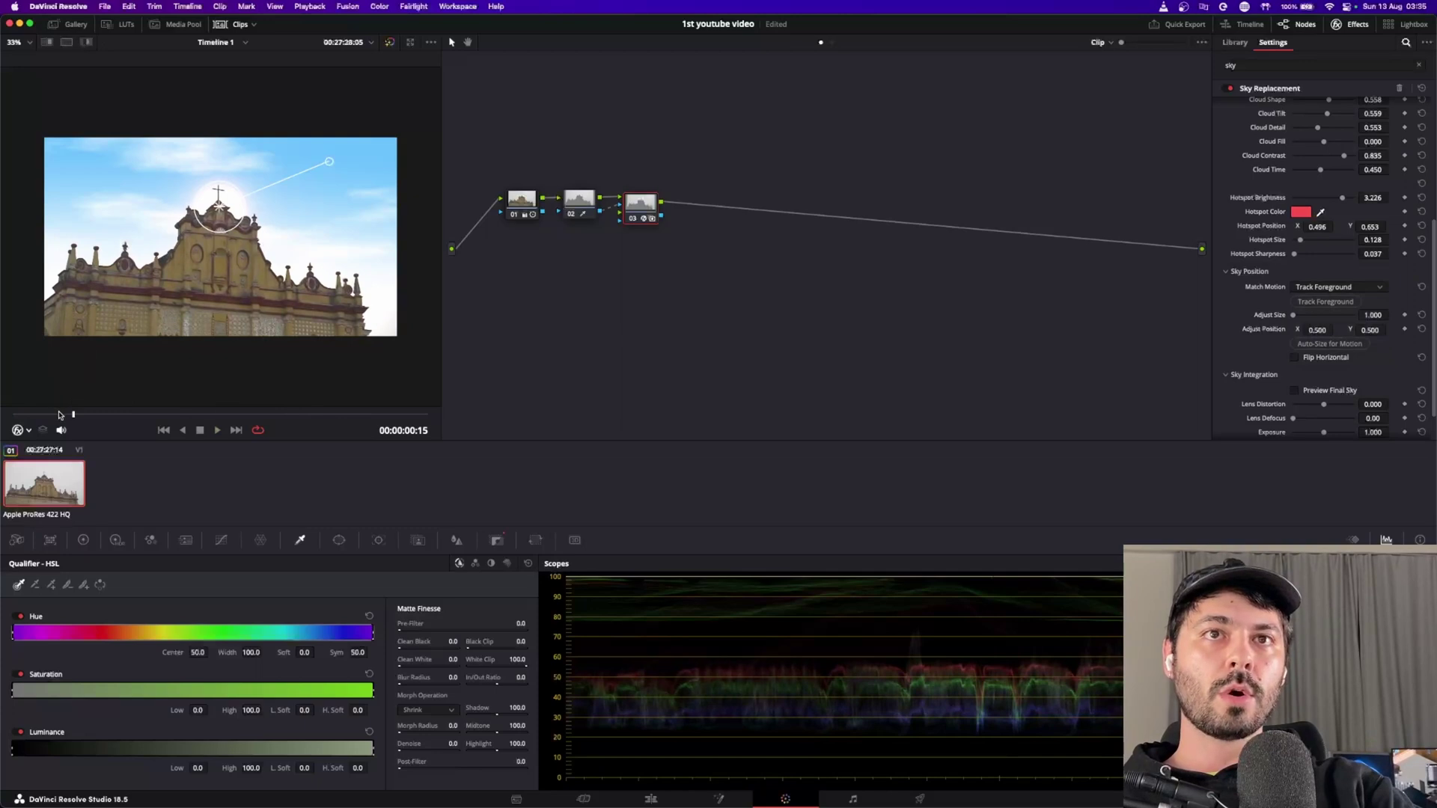
drag(59, 414, 16, 420)
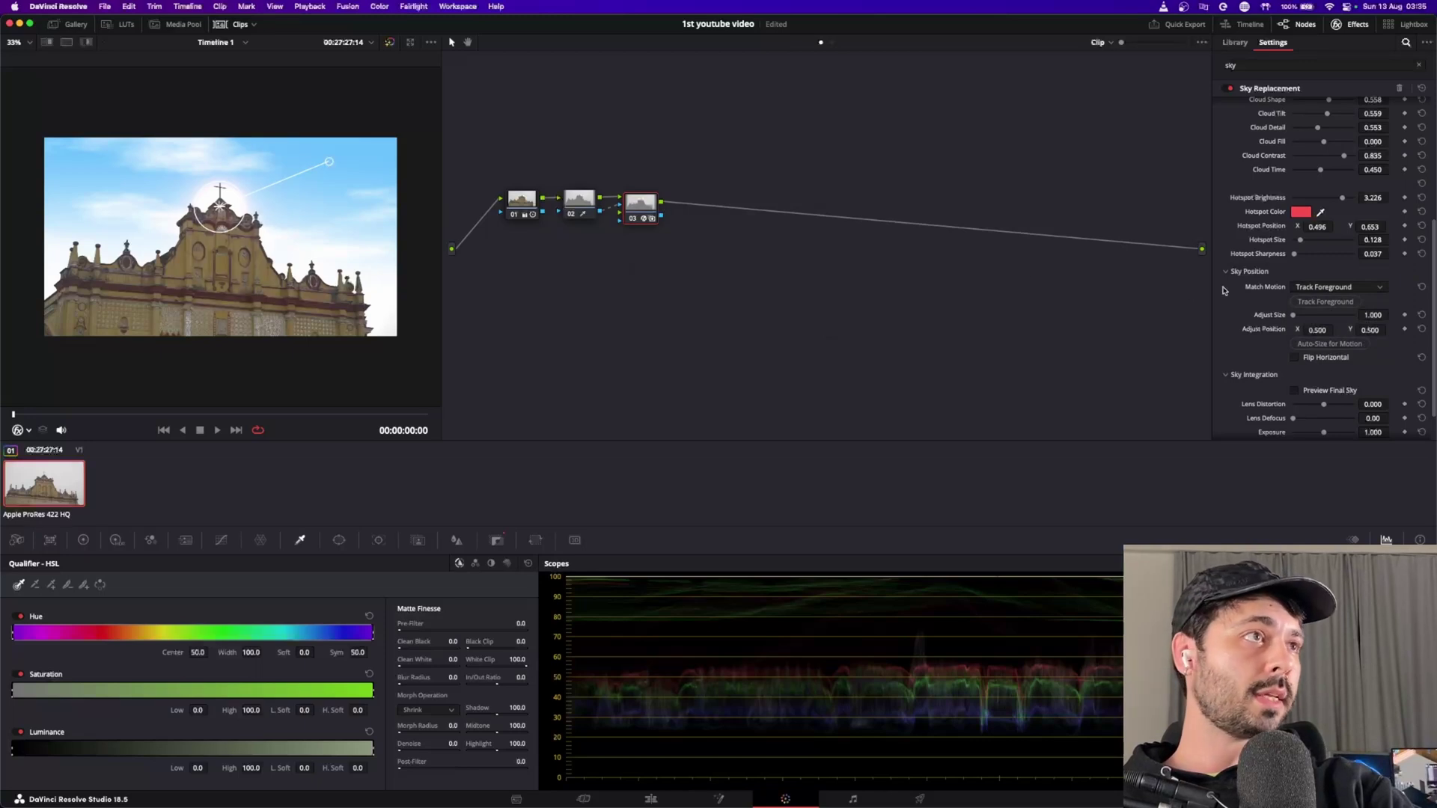
Step: Reset Hotspot Brightness to 0 and switch Match Motion to Use FX Tracker
double_click(1263, 200)
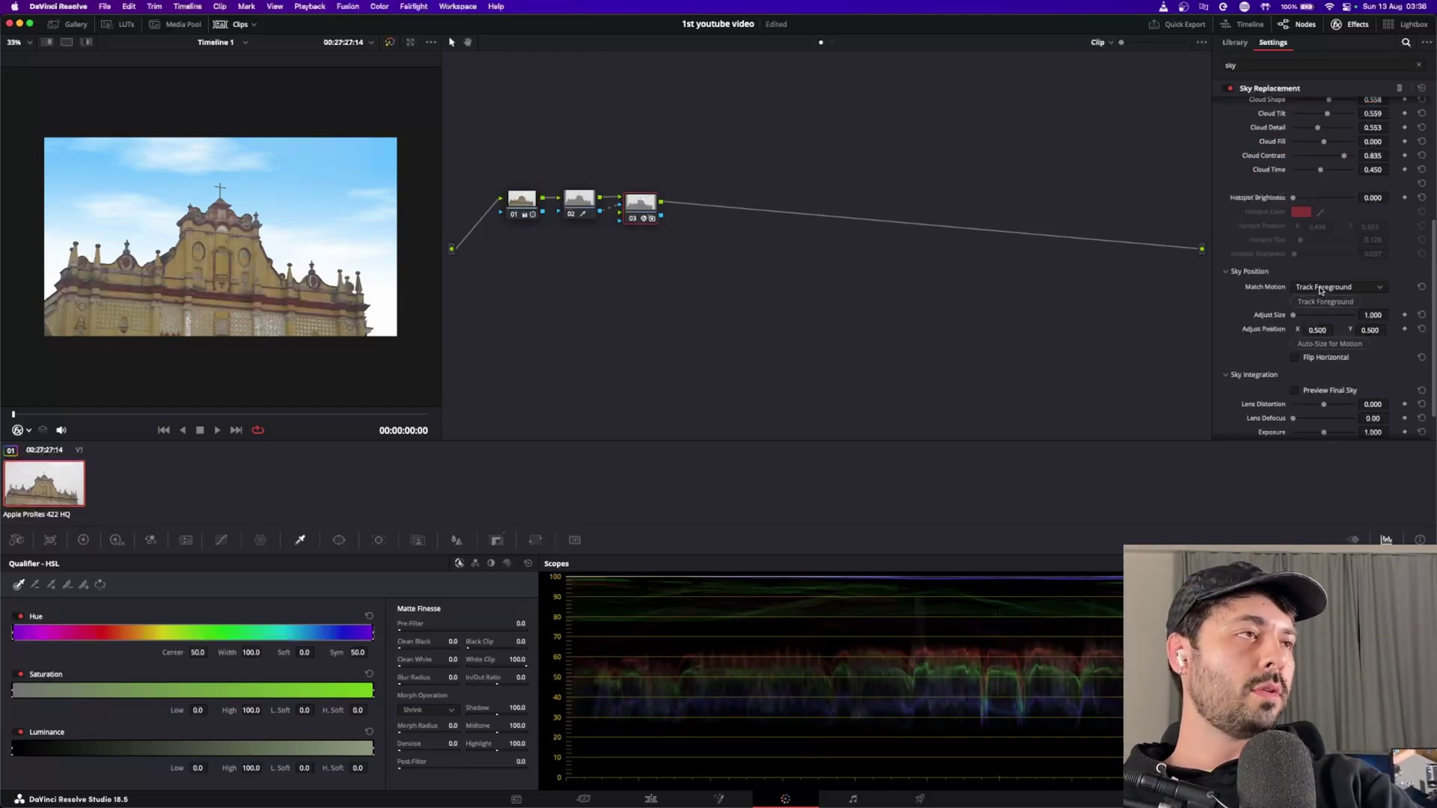
click(1321, 291)
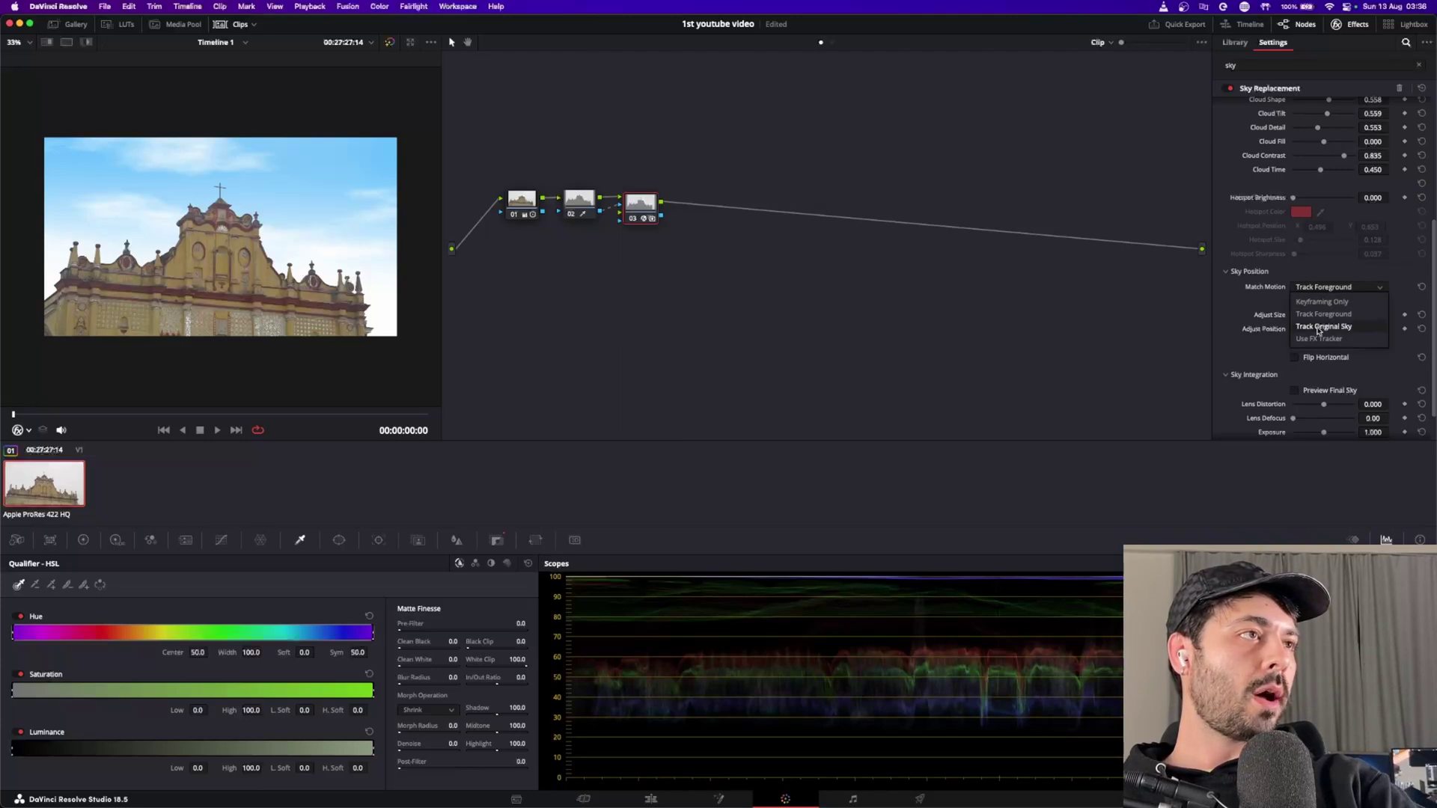
click(1315, 341)
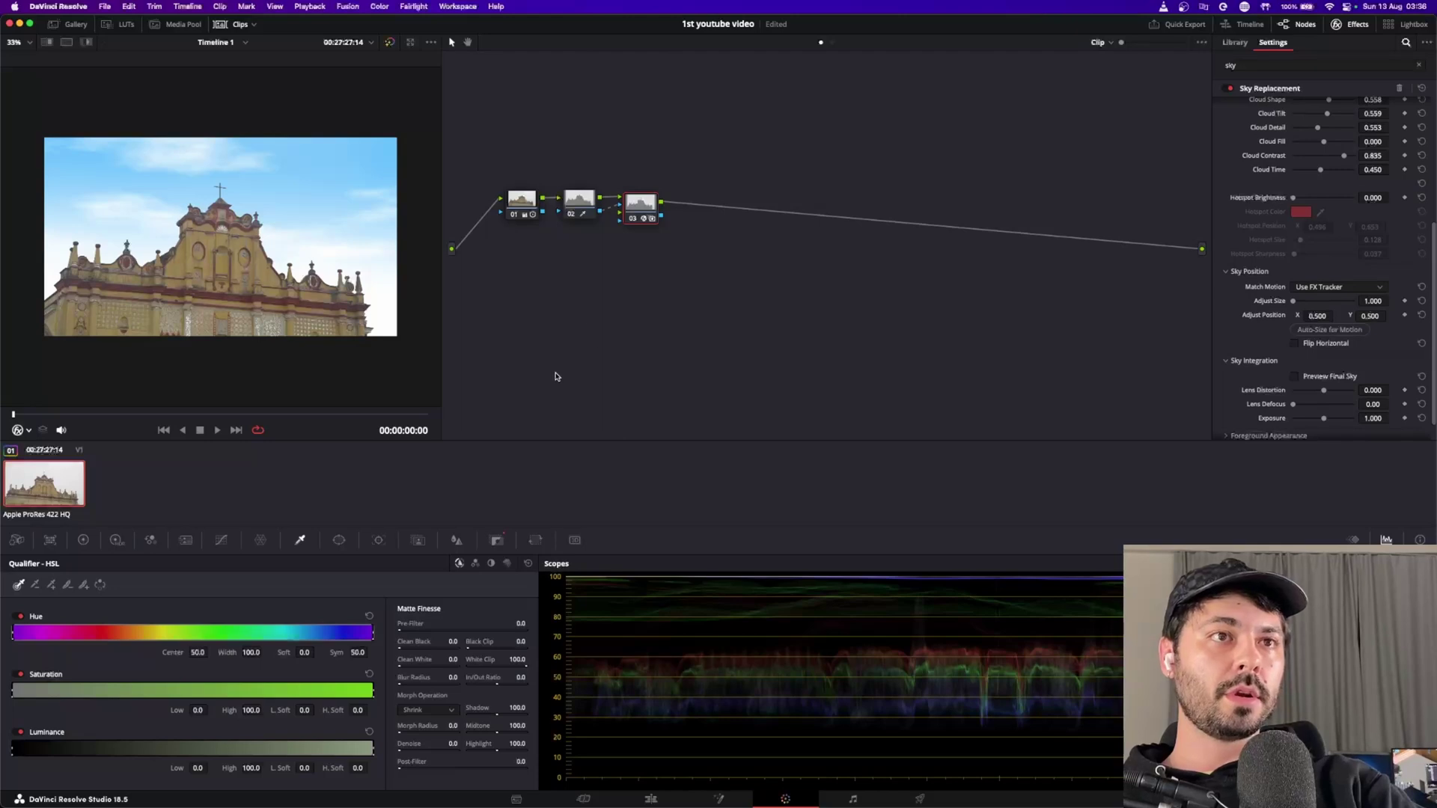
Step: Track the clip forward and reverse with the FX tracker, including zoom
click(380, 541)
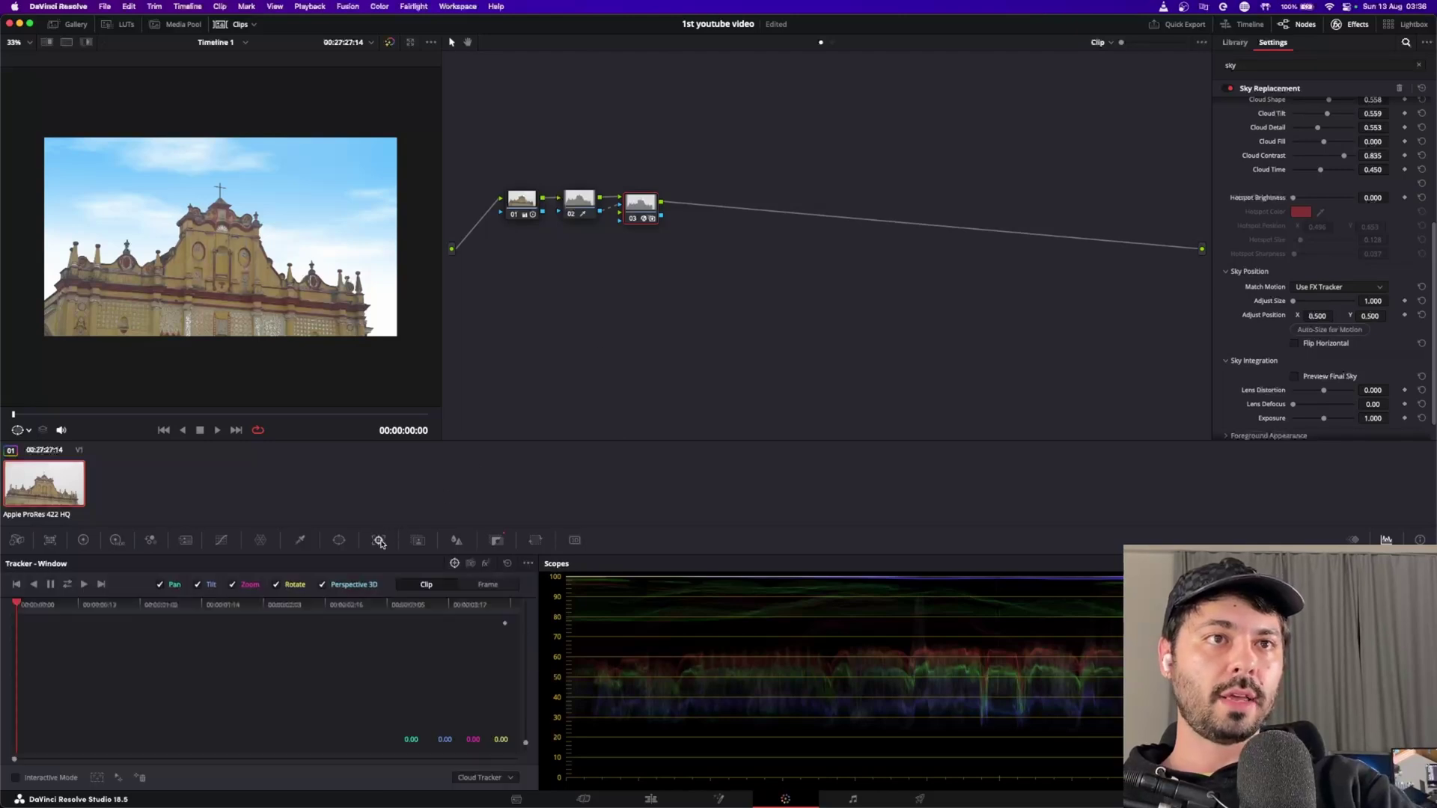
click(486, 565)
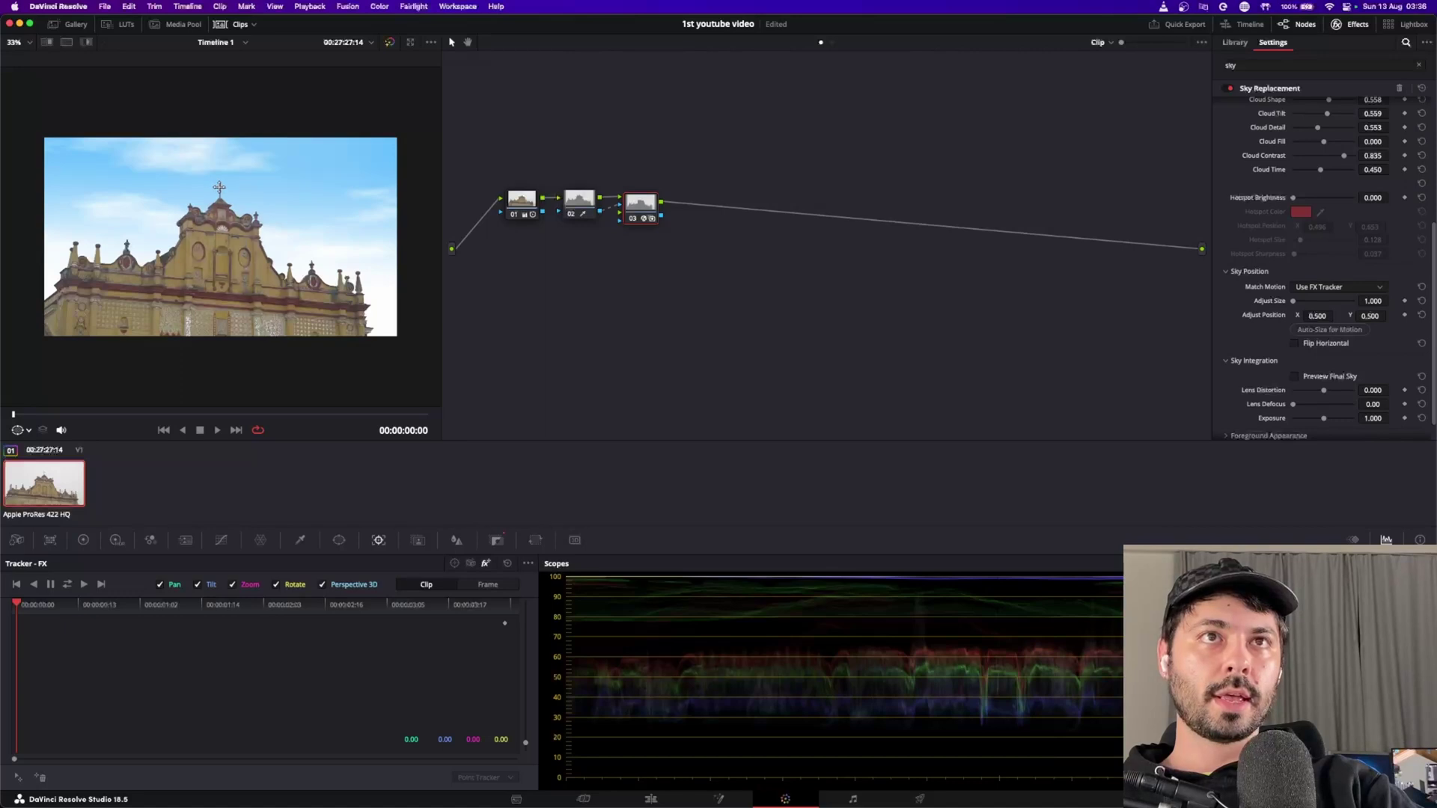
click(219, 187)
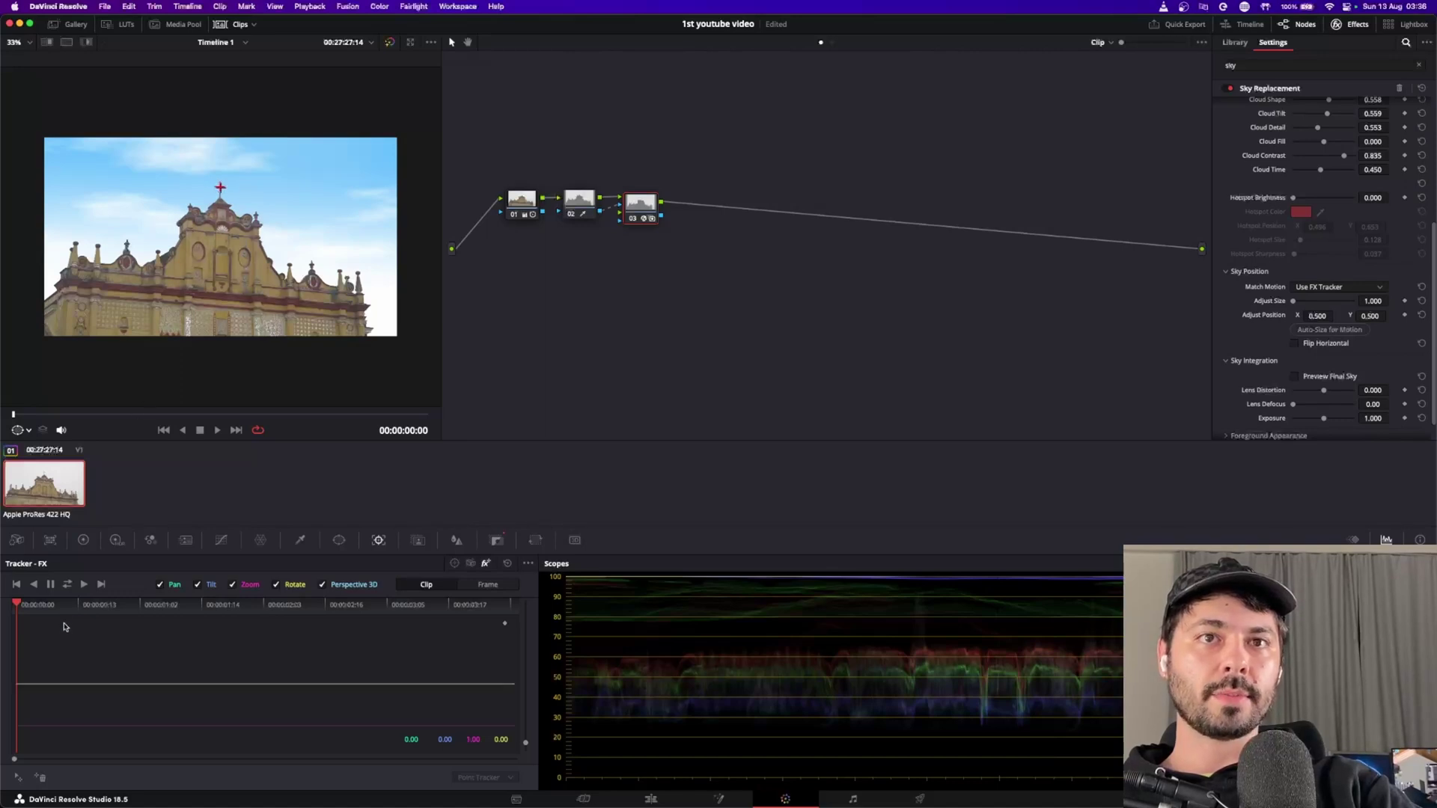
click(66, 585)
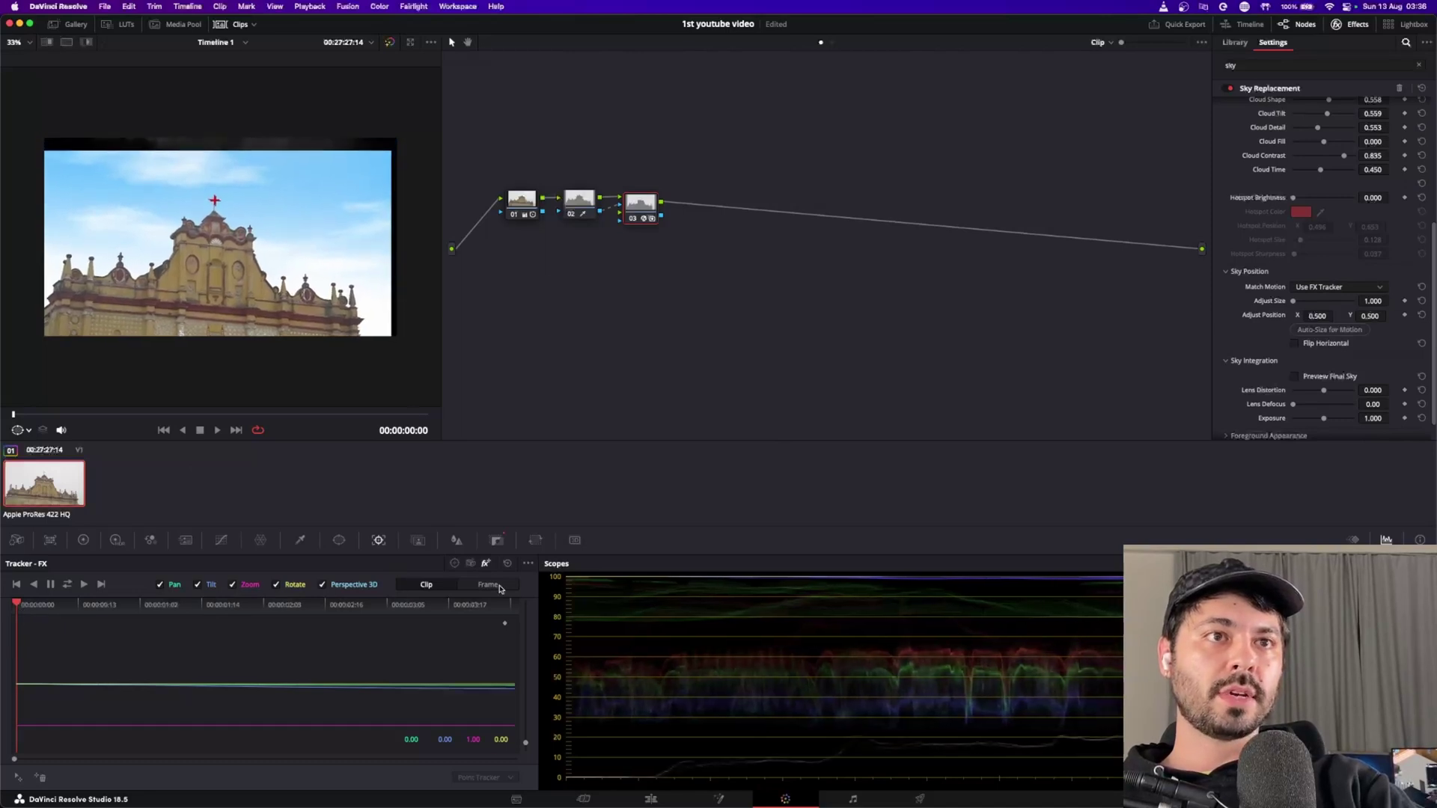
Step: Check the track's end frames and auto-size the sky to 1.069 at position 0.509, 0.465
click(494, 603)
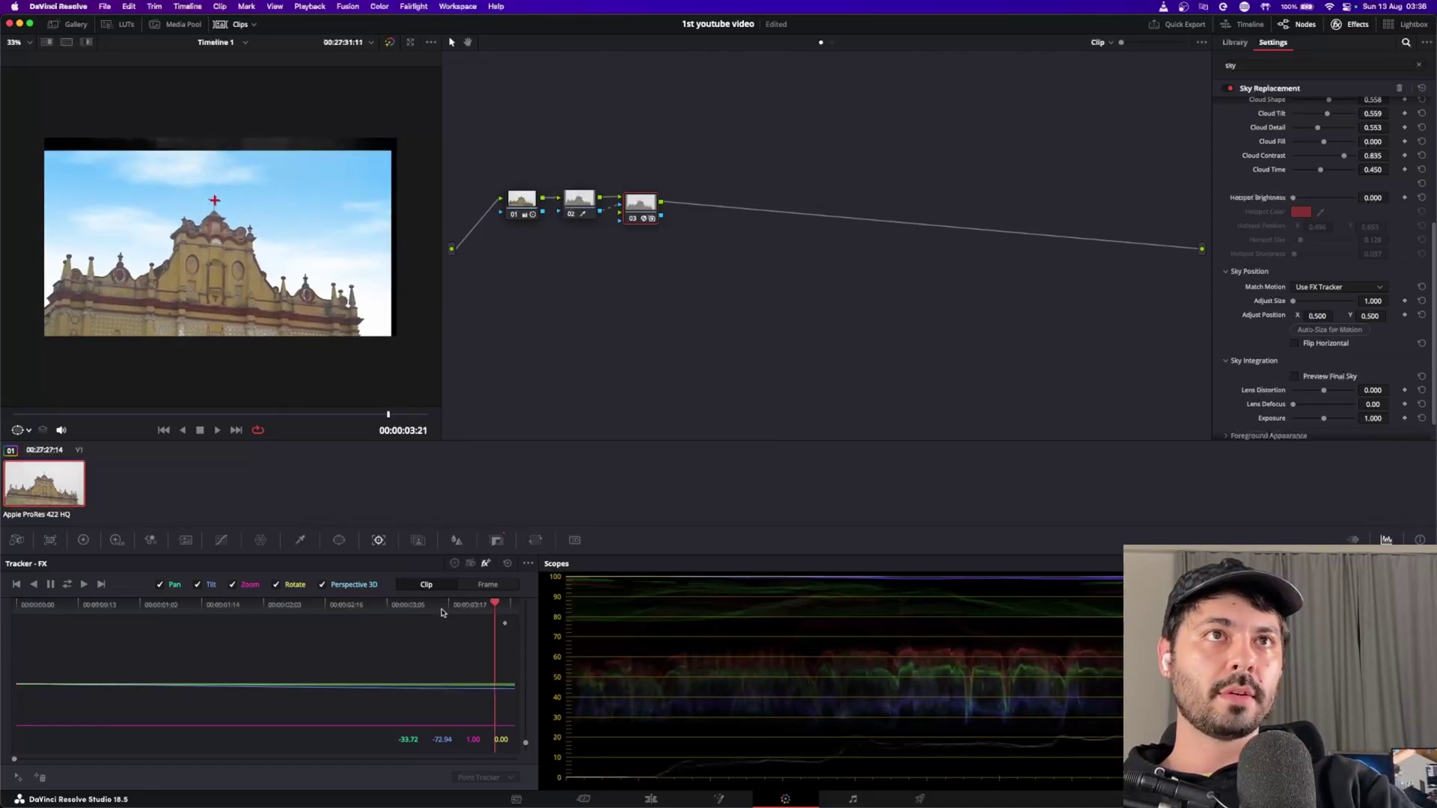
click(397, 603)
click(473, 622)
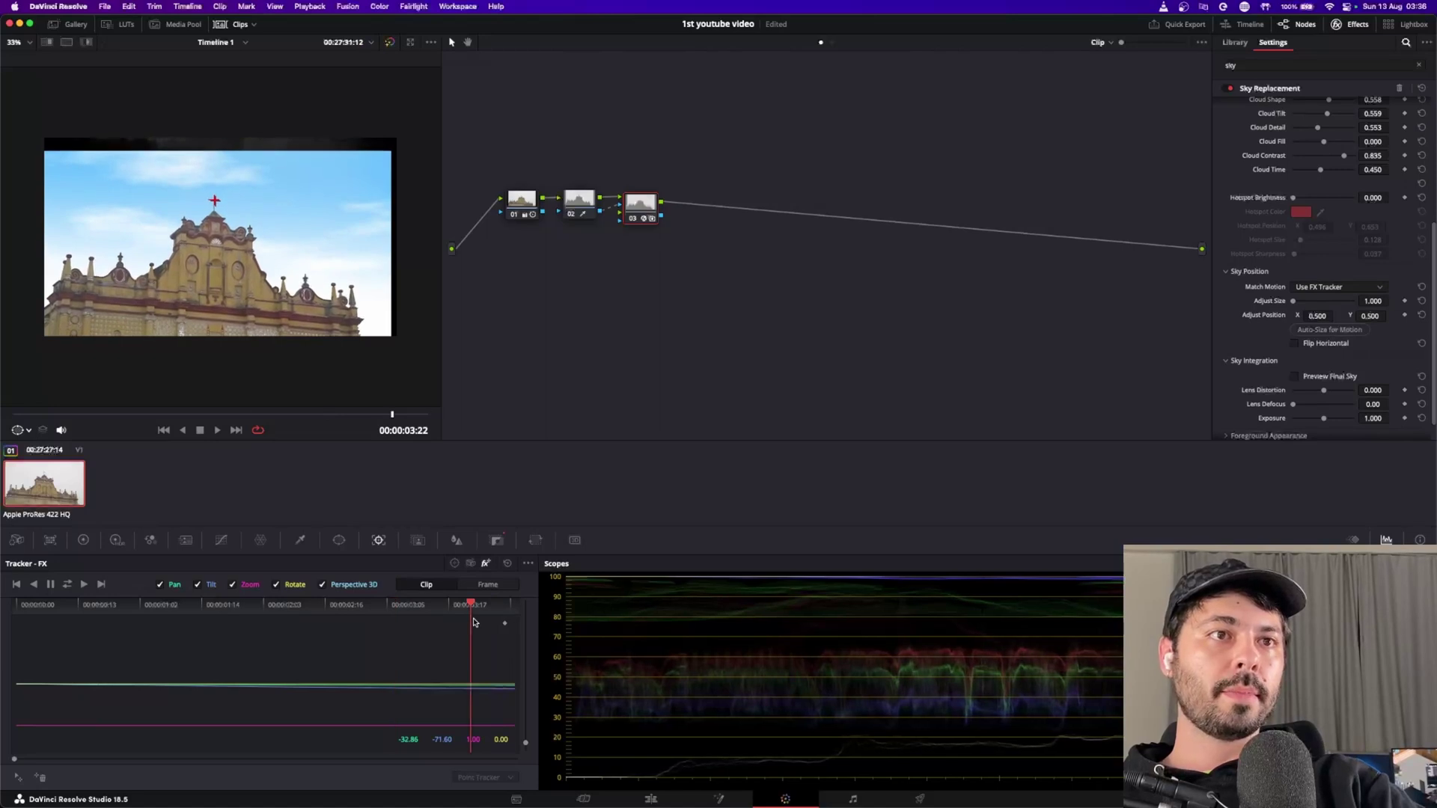
click(1346, 334)
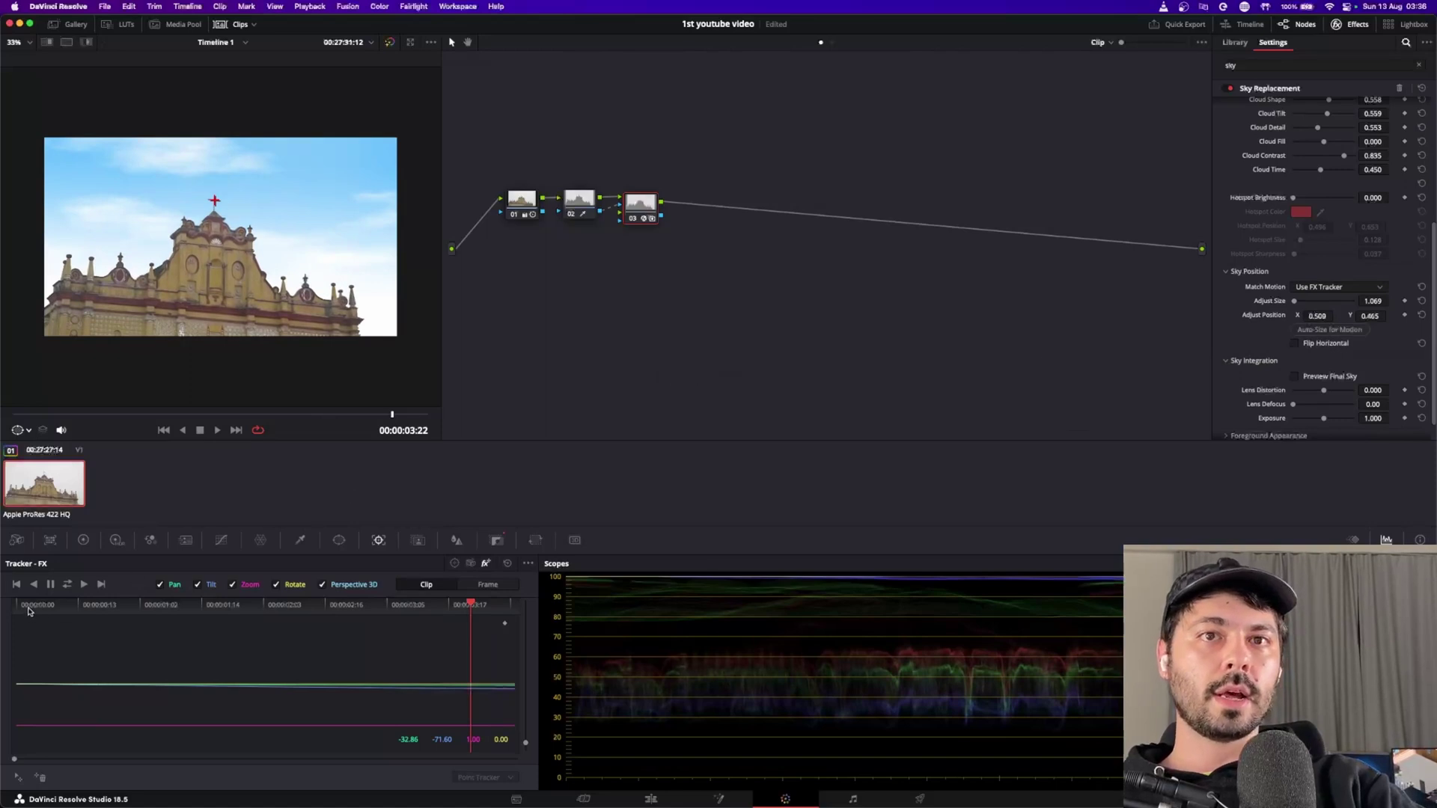
click(28, 606)
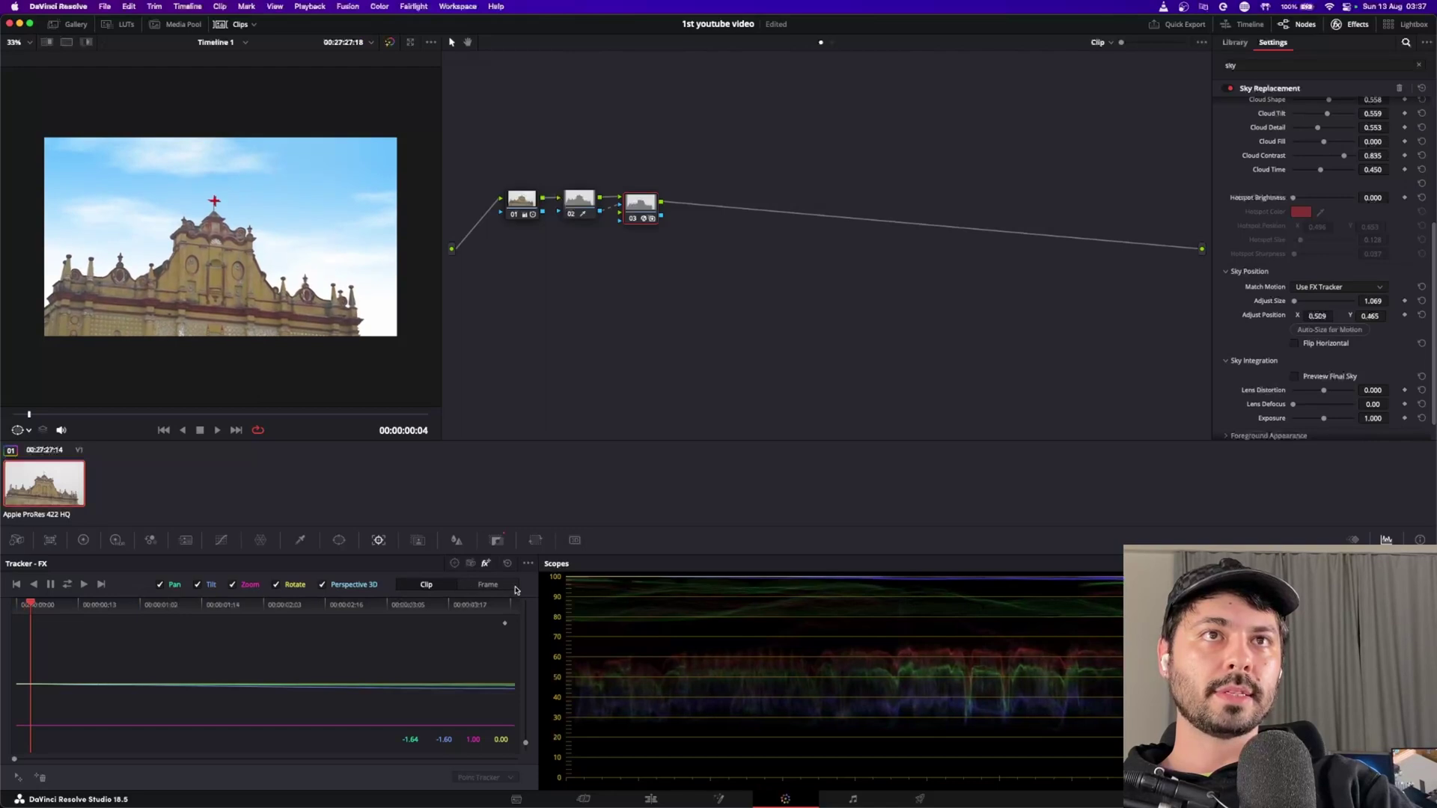
click(515, 605)
click(20, 606)
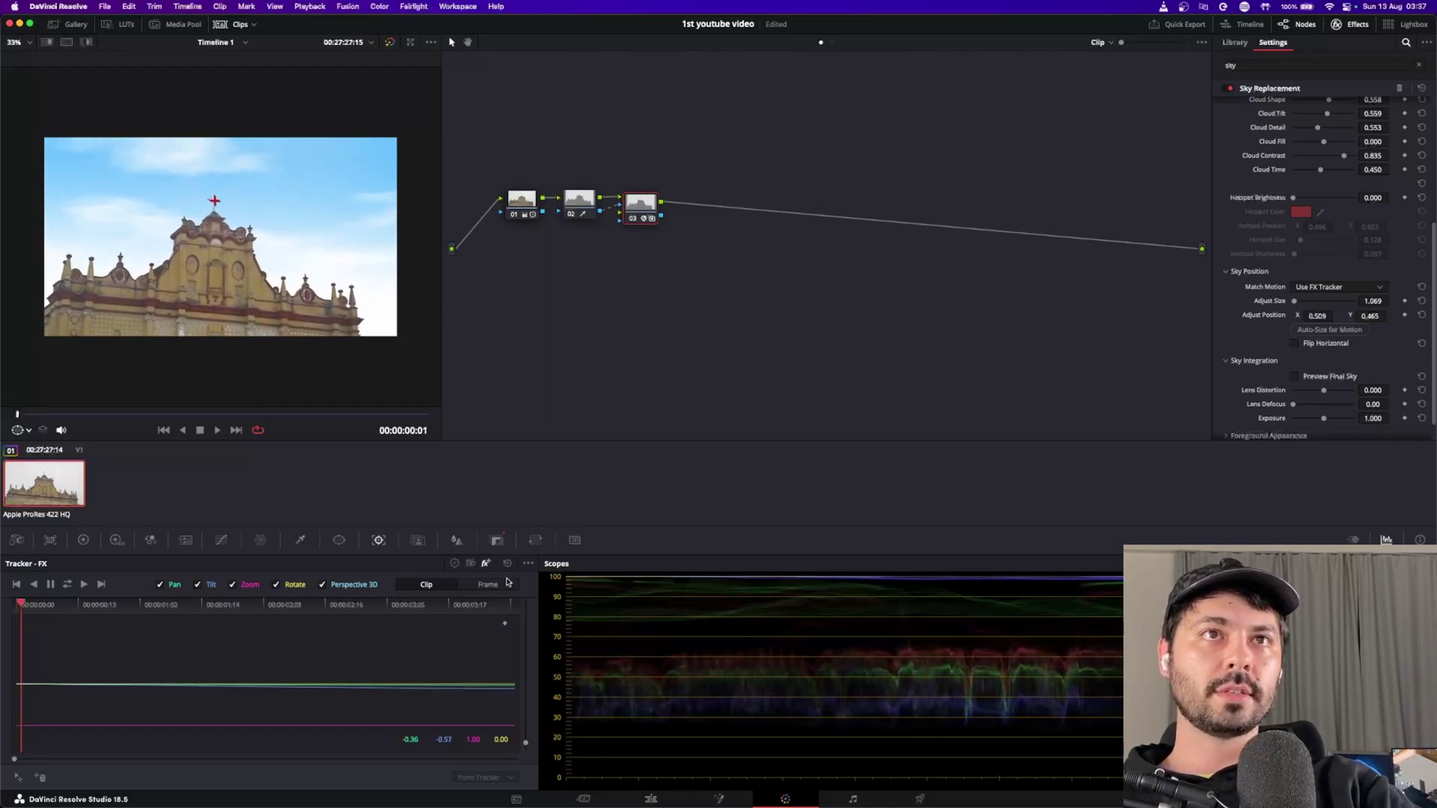
key(Left)
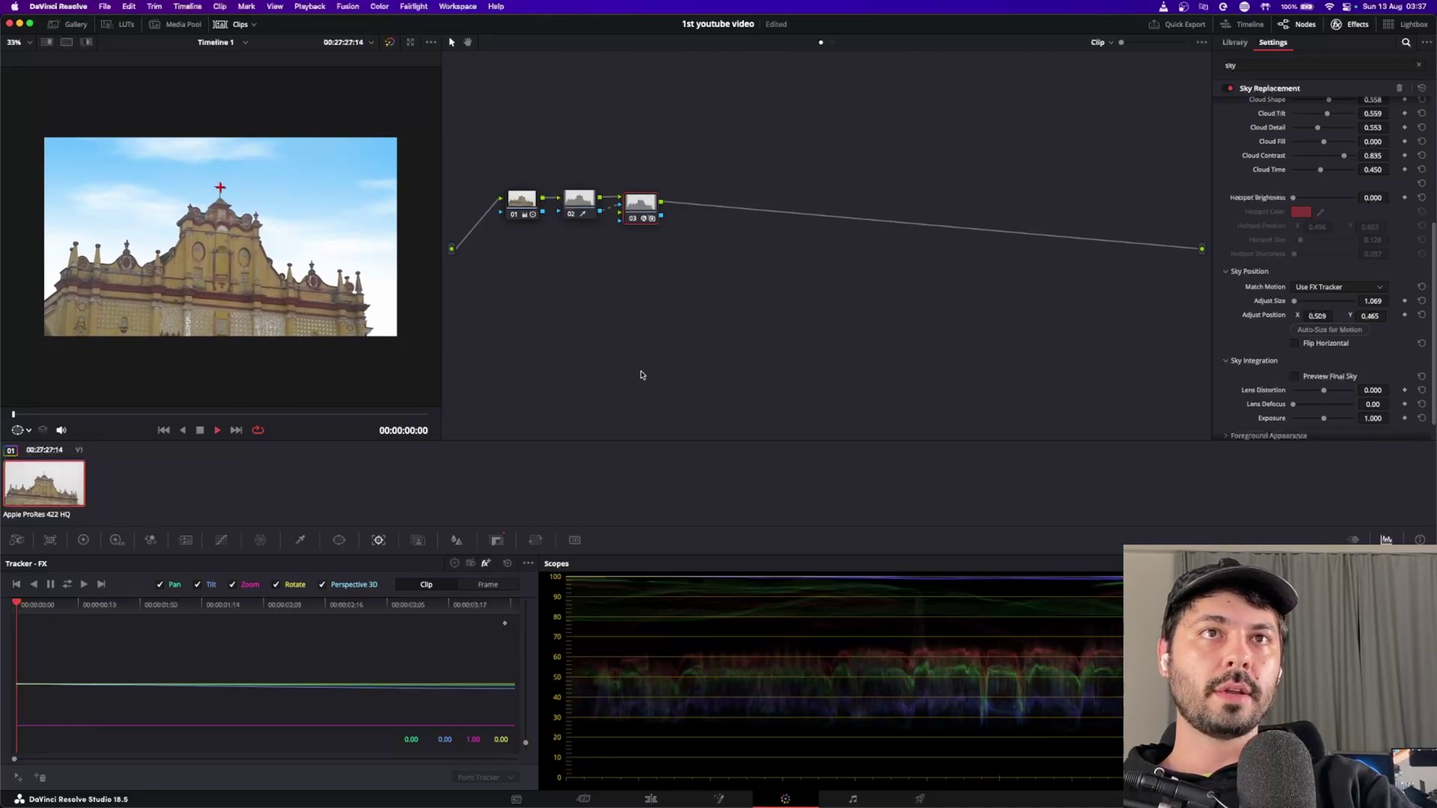
Step: Play back the tracked sky, then confirm Match Motion stays on Use FX Tracker
key(space)
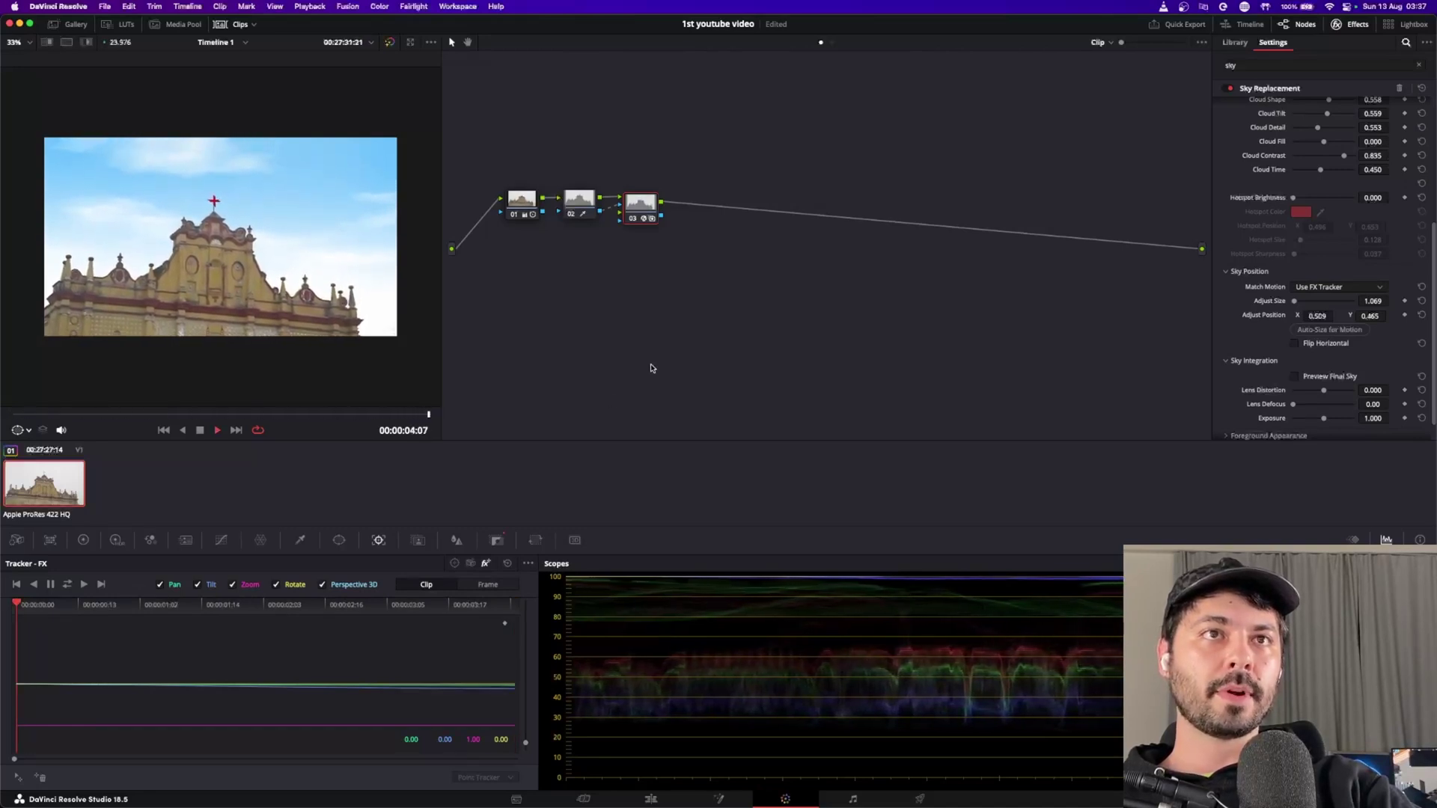
key(space)
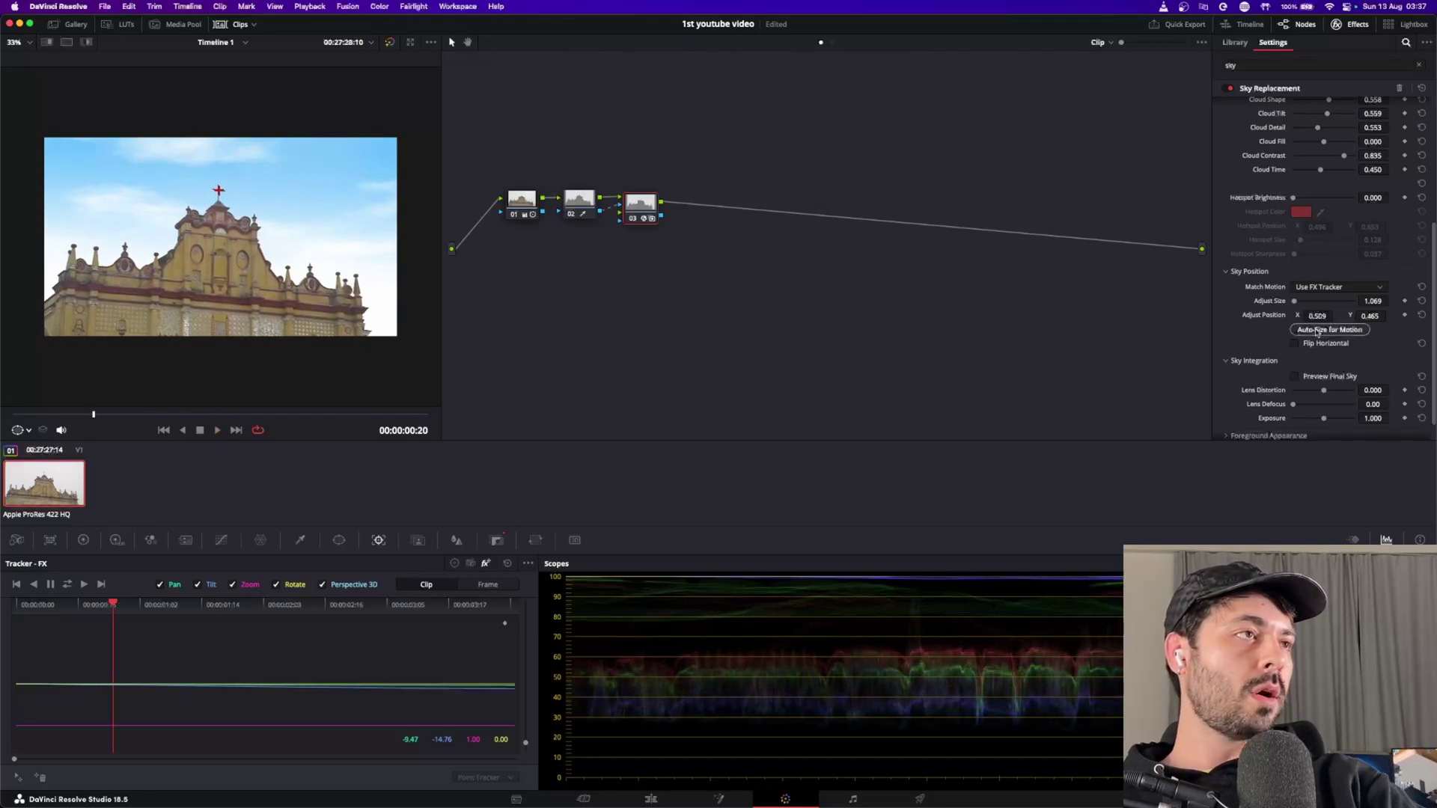
click(1329, 289)
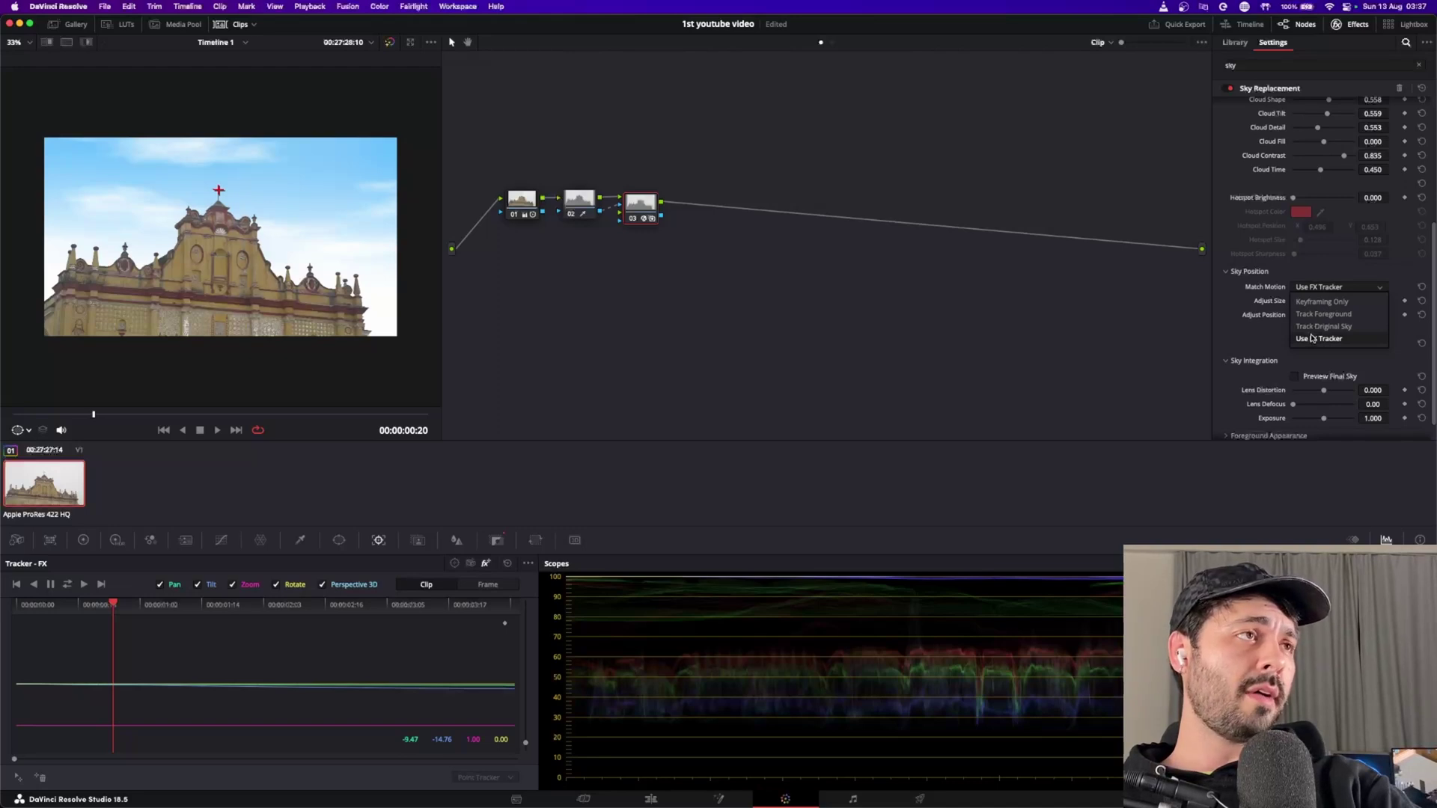
click(1265, 334)
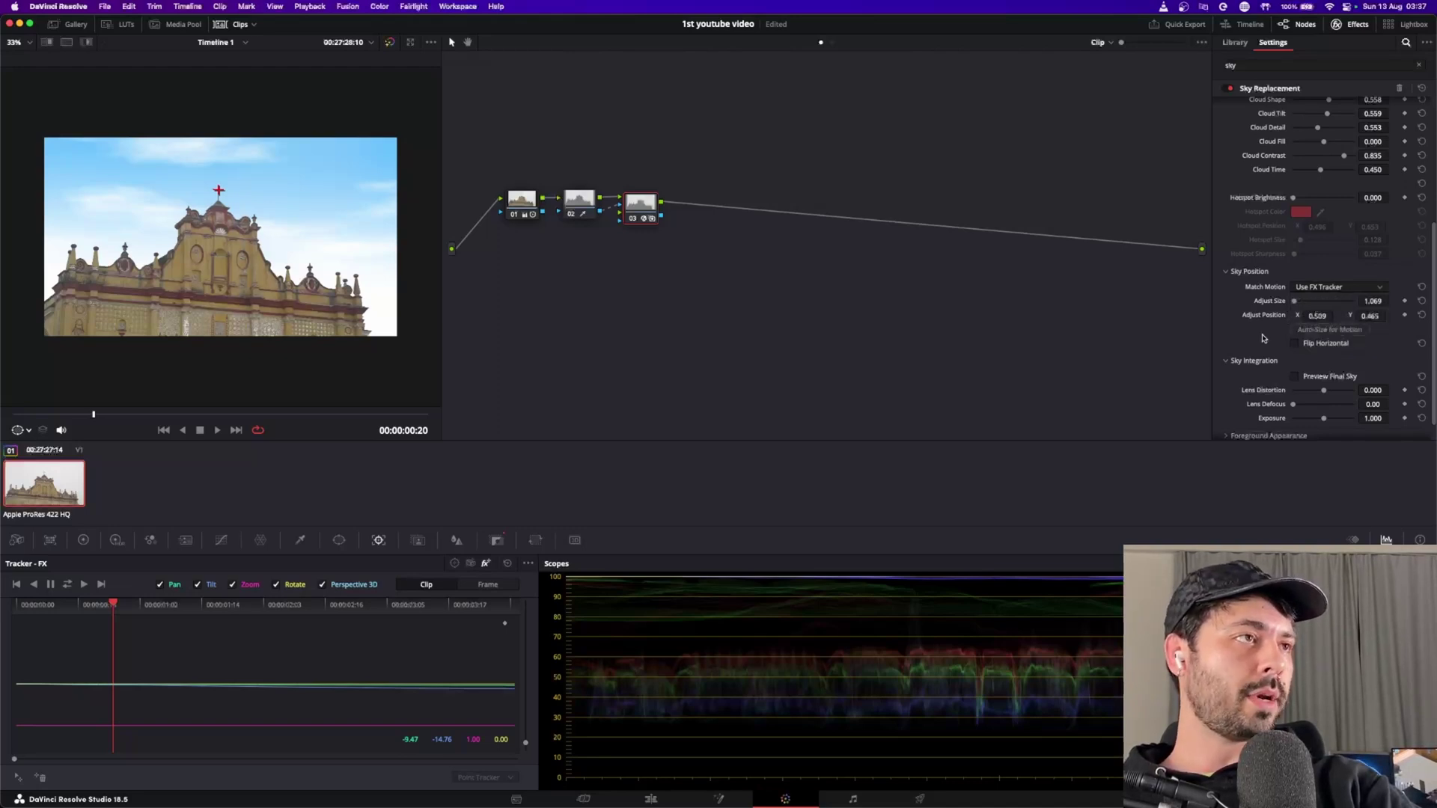
scroll(1263, 338, down, 2)
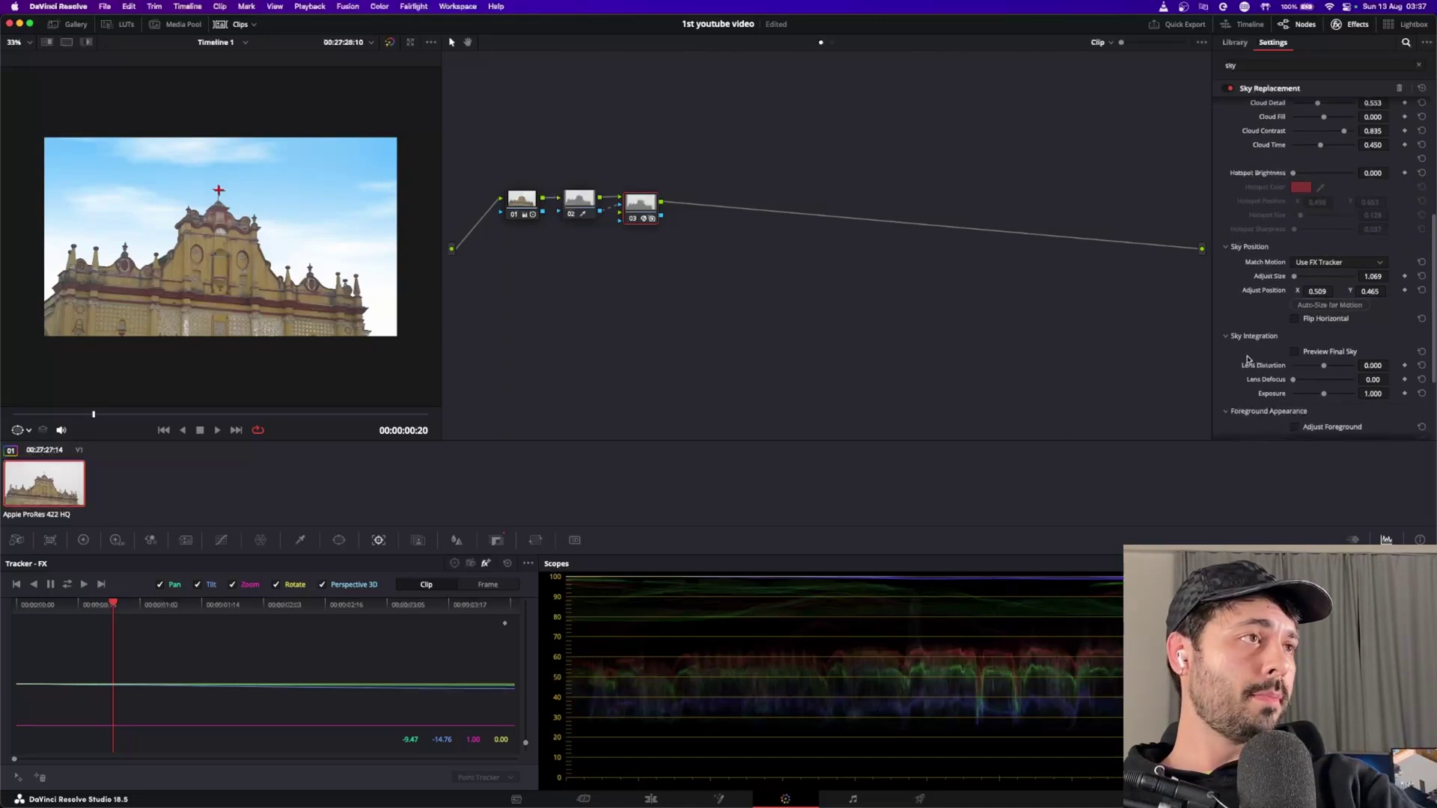
Step: Give the sky lens distortion 0.083 and defocus 1.10, reset exposure to 1.000, and enable Adjust Foreground
scroll(1247, 360, down, 5)
scroll(1248, 360, down, 1)
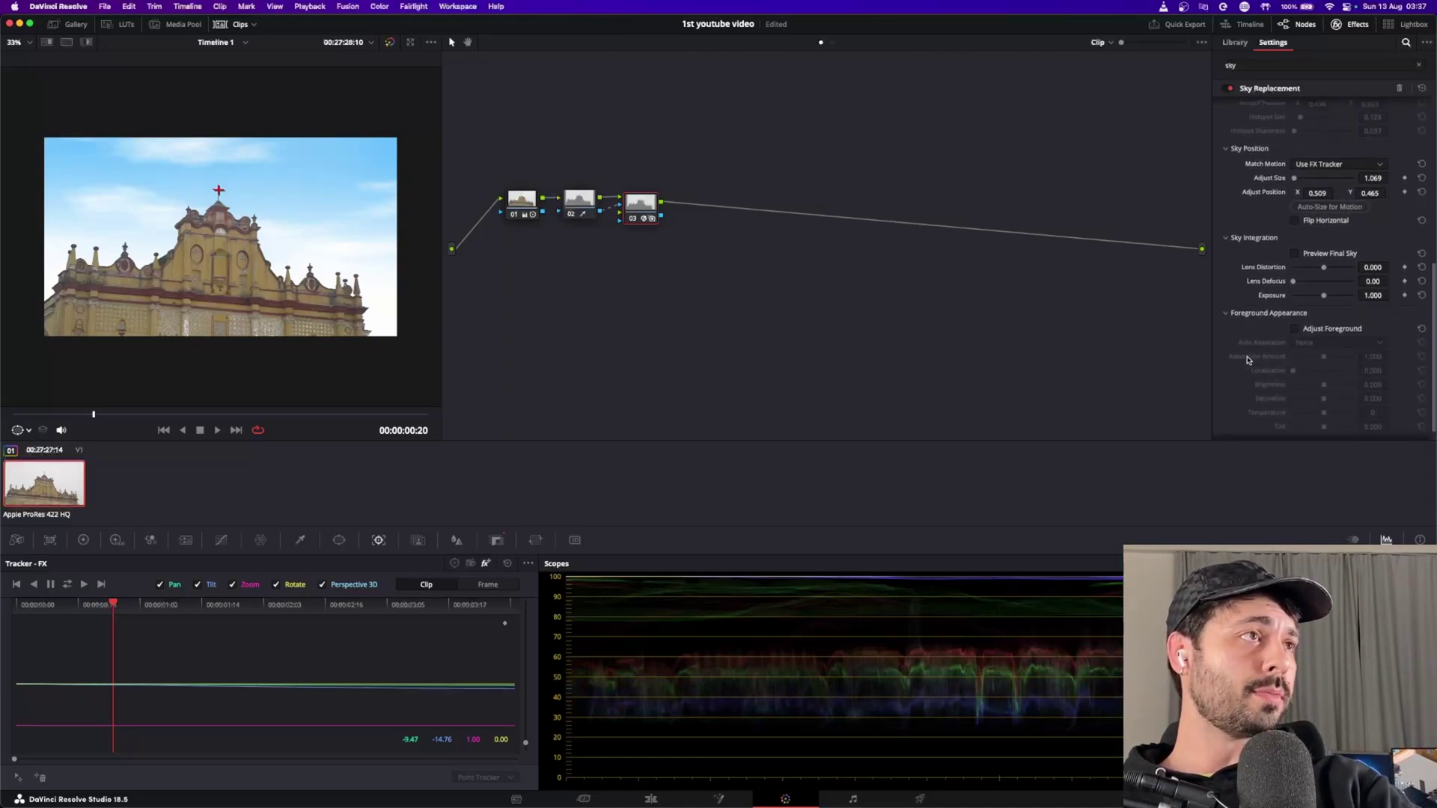
mouse_move(1323, 273)
mouse_down()
mouse_move(1299, 291)
mouse_move(1327, 301)
mouse_up()
double_click(1326, 297)
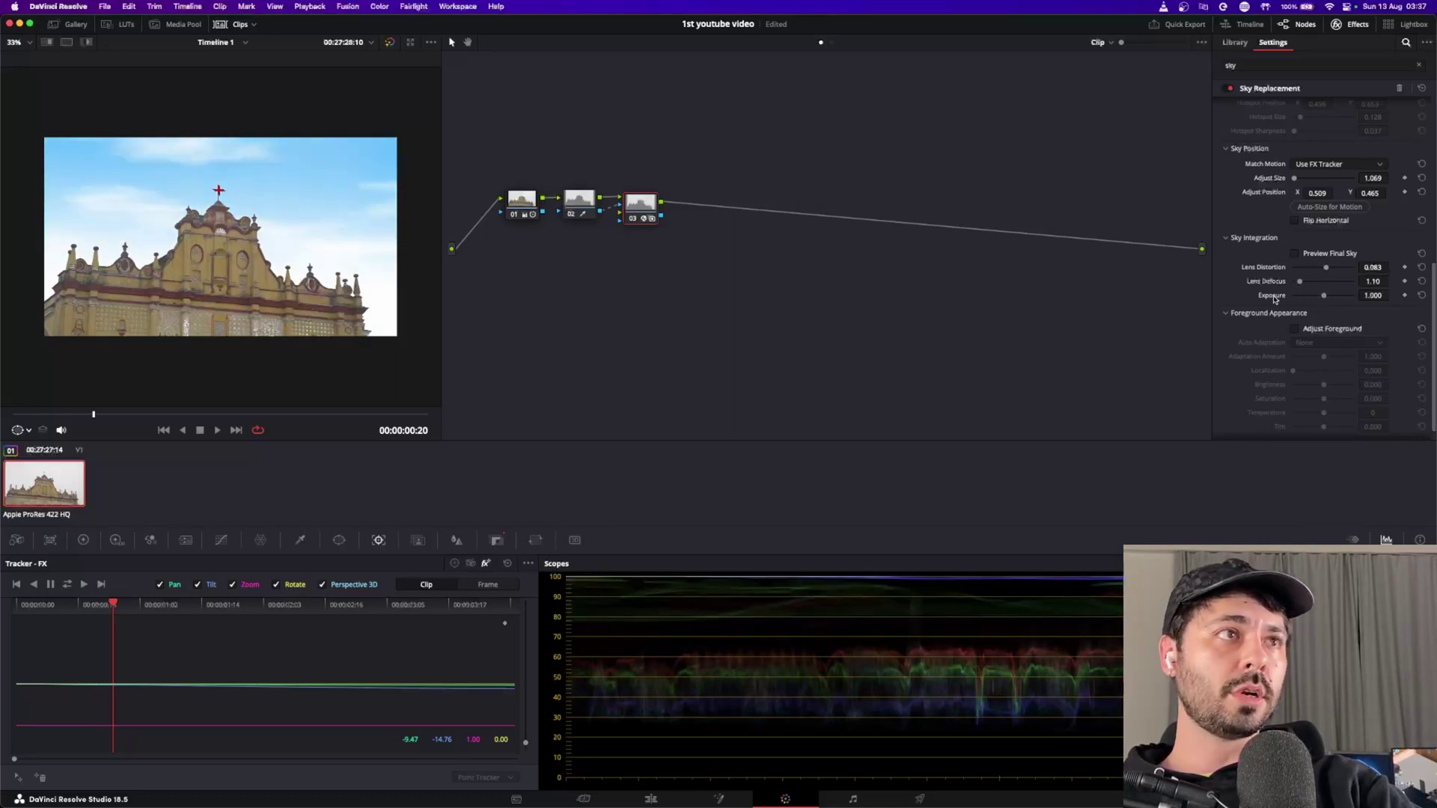
scroll(1265, 356, down, 1)
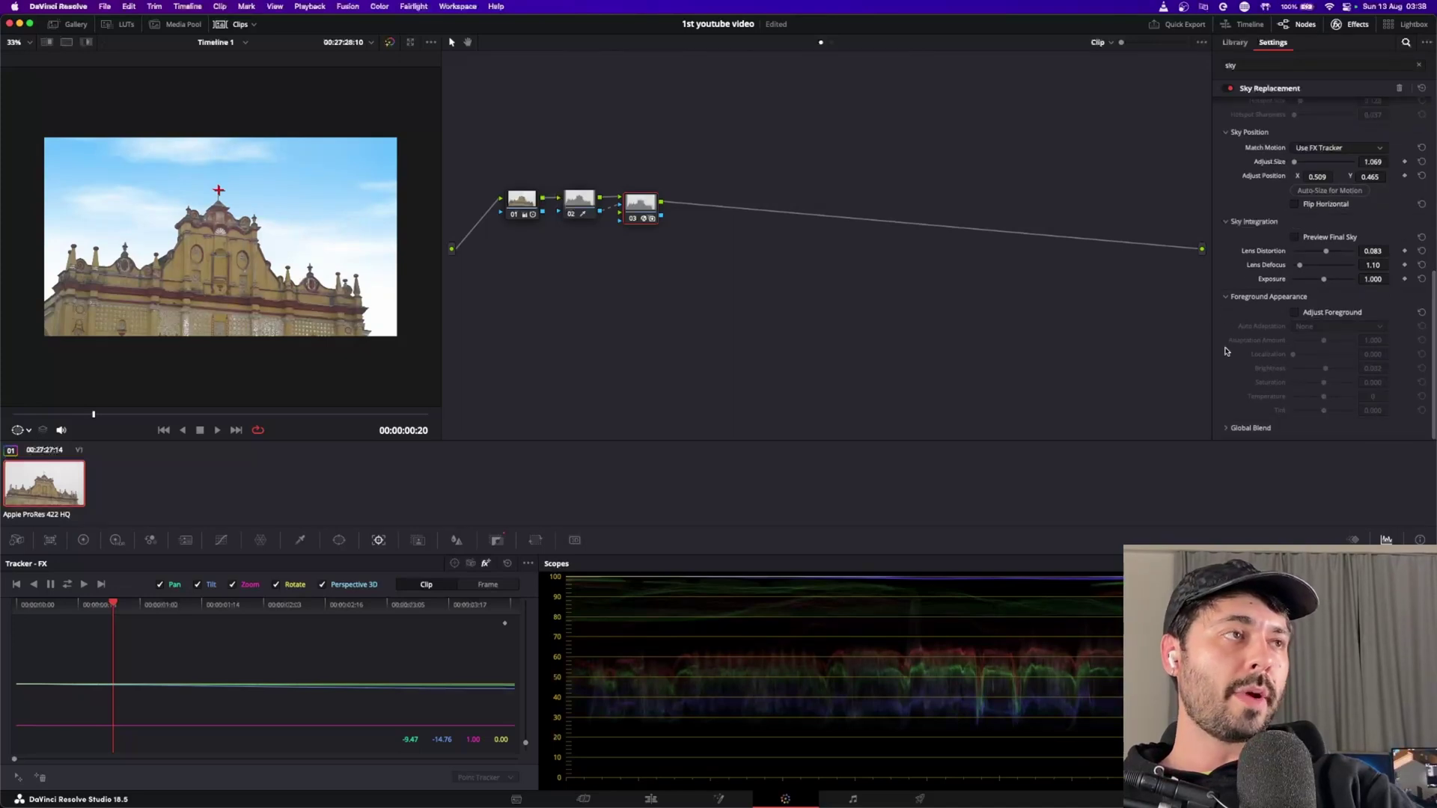
click(1295, 312)
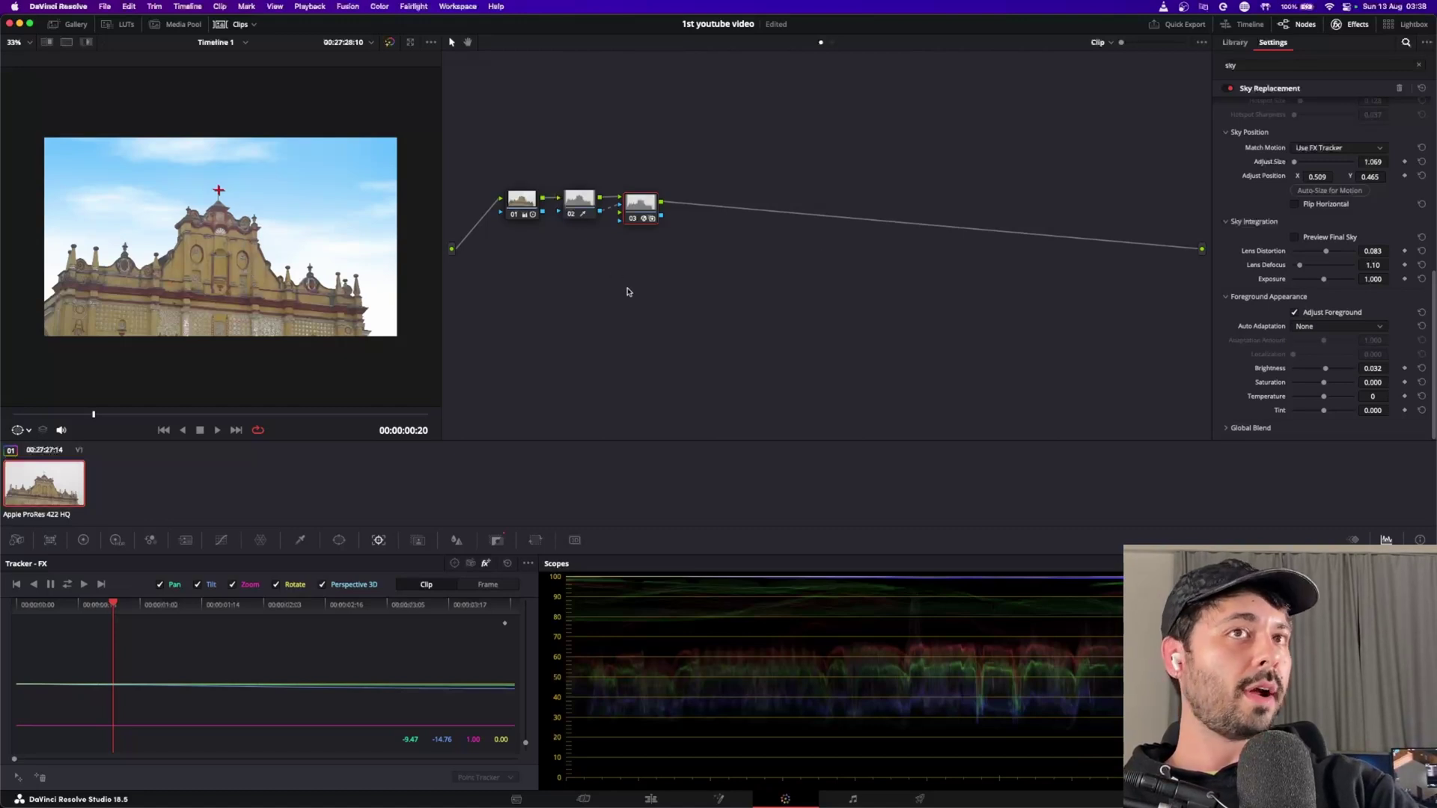
Step: Reset foreground tint and temperature to neutral, then raise brightness to 0.169 and saturation to 0.051
mouse_move(1323, 412)
mouse_down()
mouse_move(1354, 413)
mouse_move(1321, 422)
mouse_move(1339, 405)
mouse_up()
double_click(1286, 412)
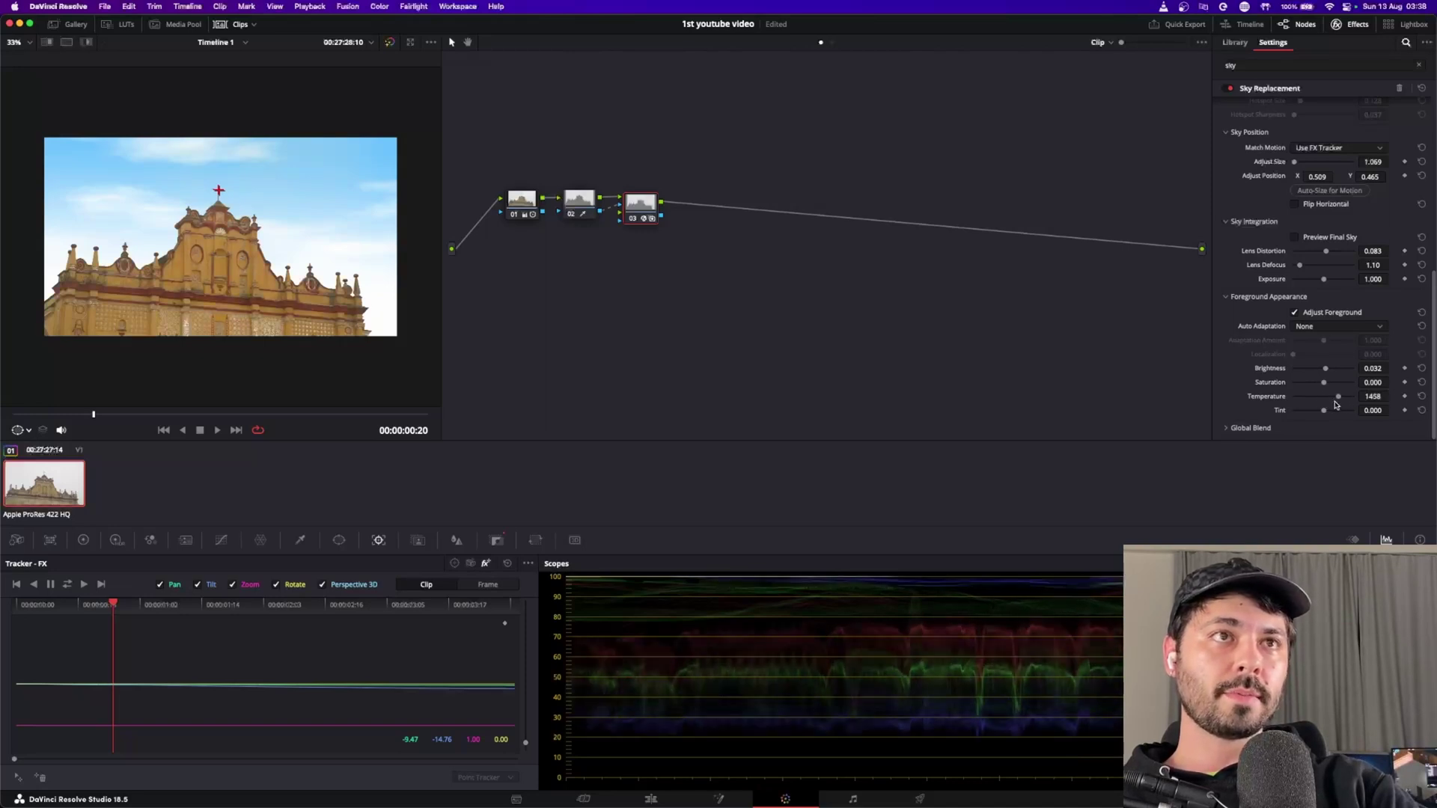
double_click(1274, 399)
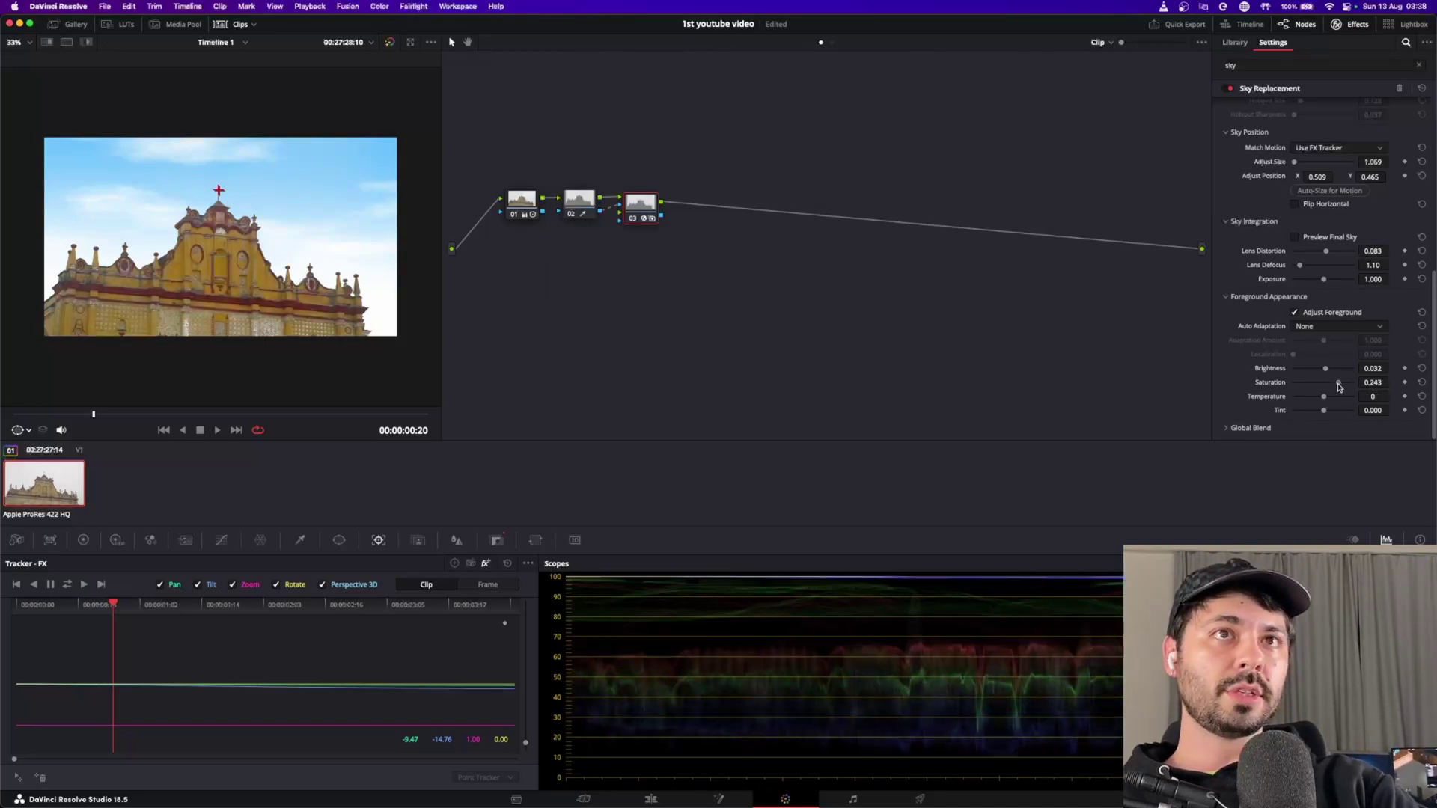
mouse_move(1325, 383)
mouse_down()
mouse_move(1333, 373)
mouse_move(1328, 386)
mouse_up()
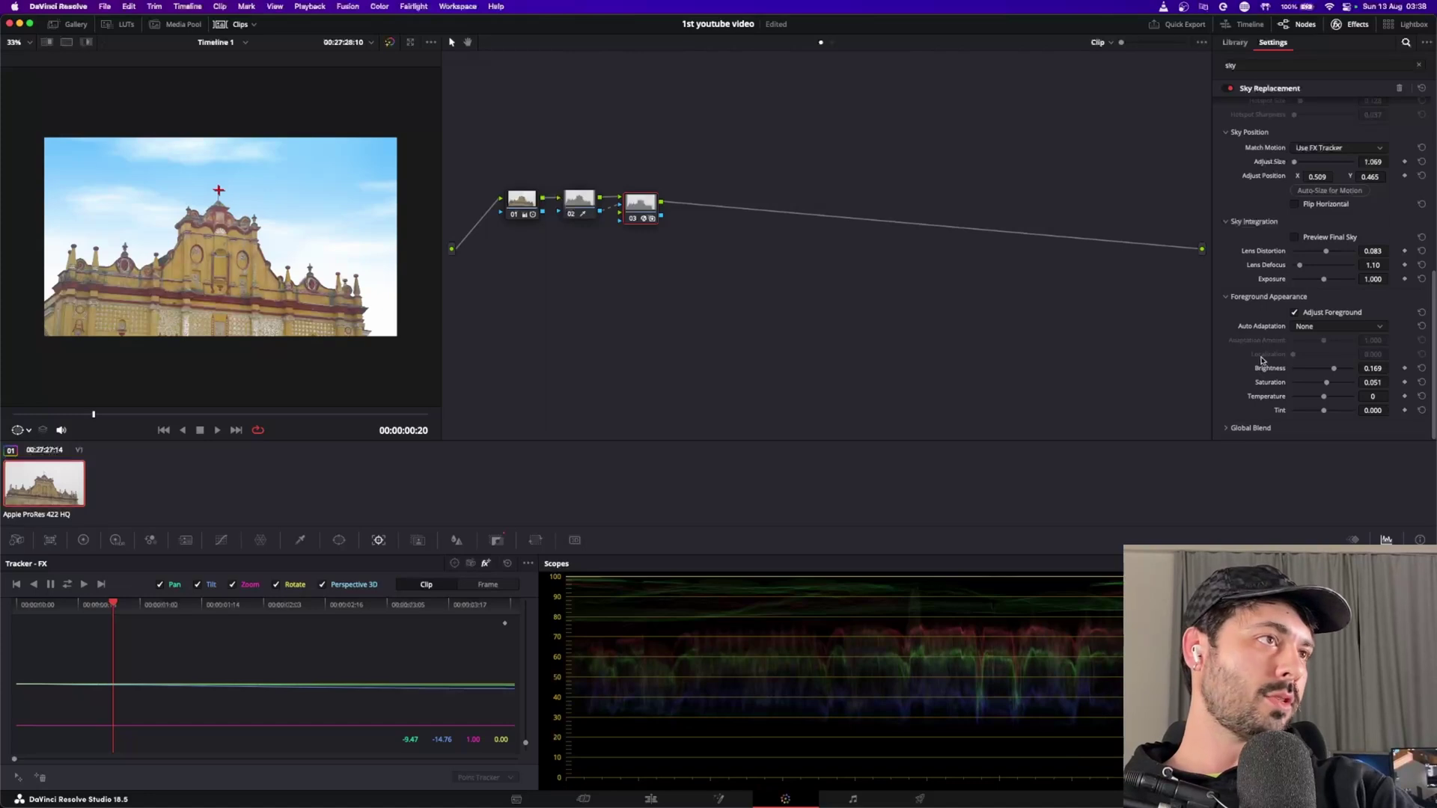
Step: Lower the replacement sky's Global Blend to 0.688
click(1229, 429)
scroll(1243, 389, down, 1)
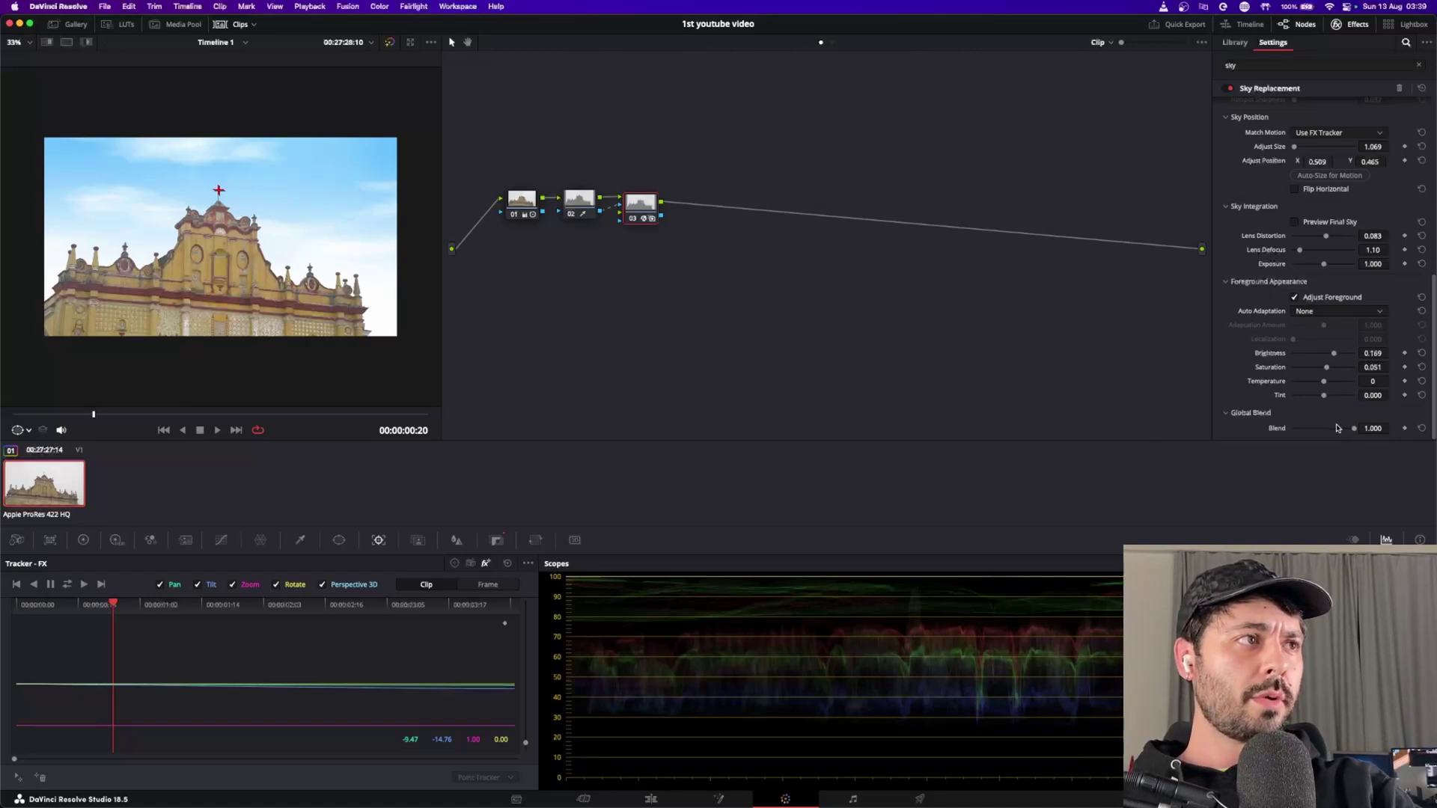
drag(1342, 433, 1336, 434)
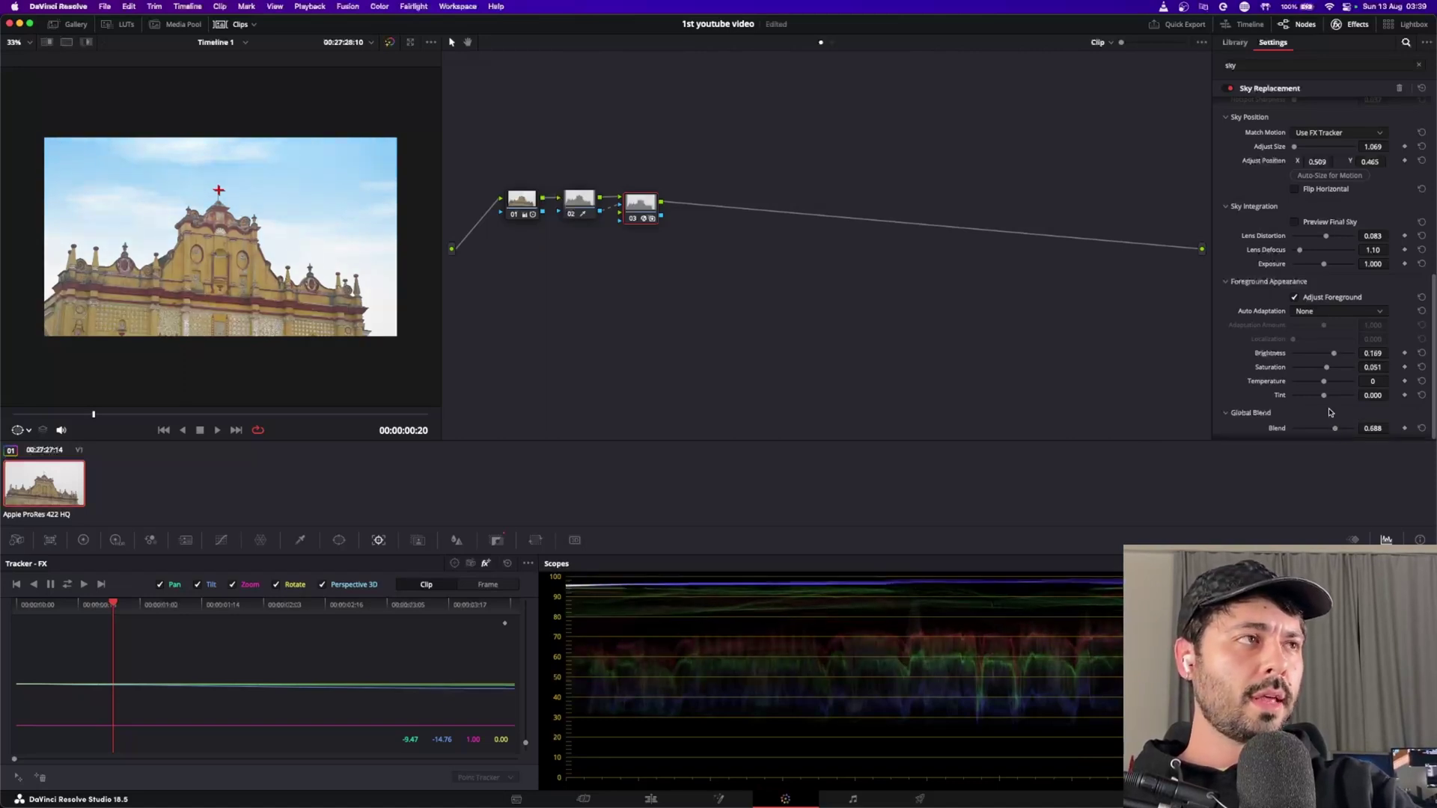
Step: Add serial node 04 after the sky replacement node 03
scroll(1286, 316, up, 10)
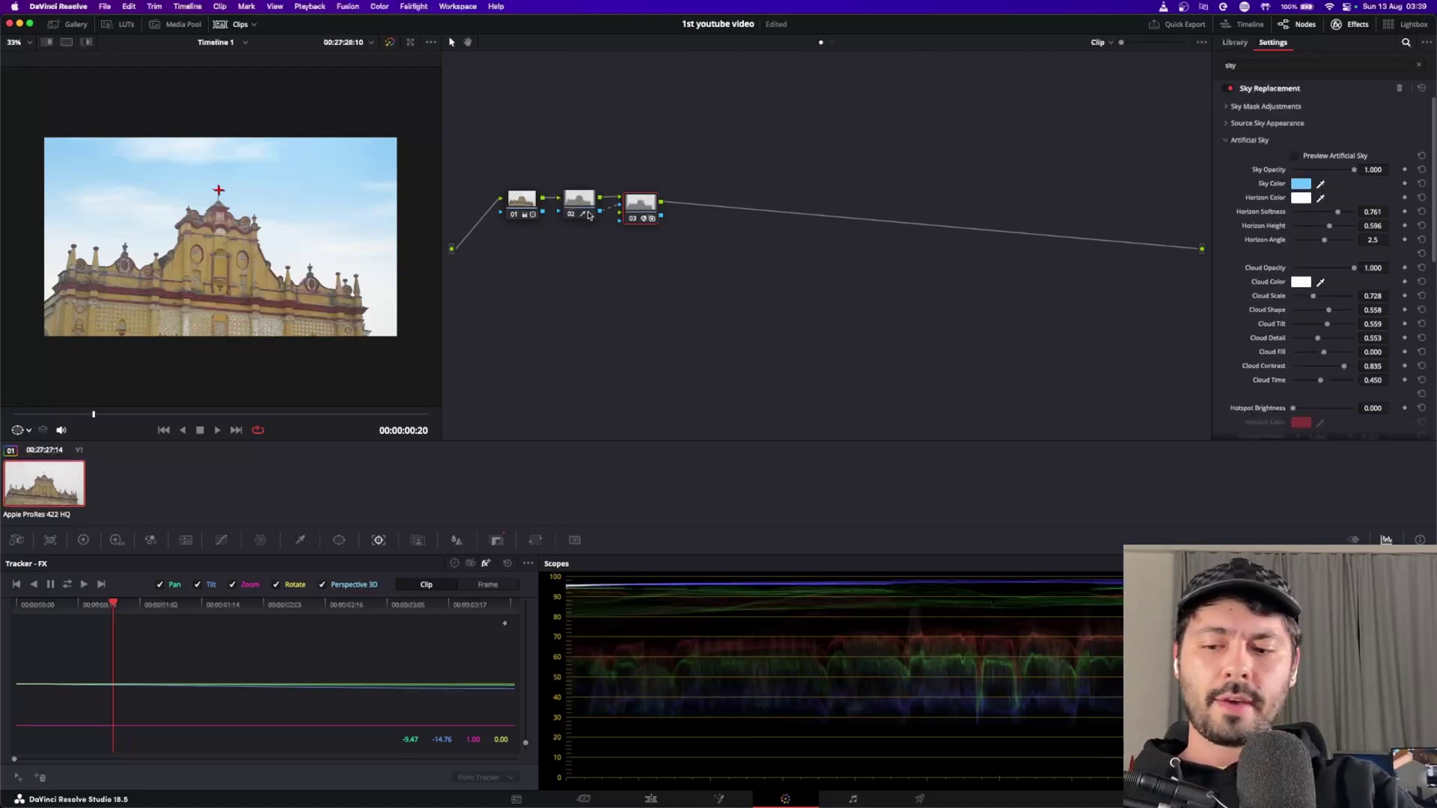
key(alt+s)
drag(703, 212, 708, 213)
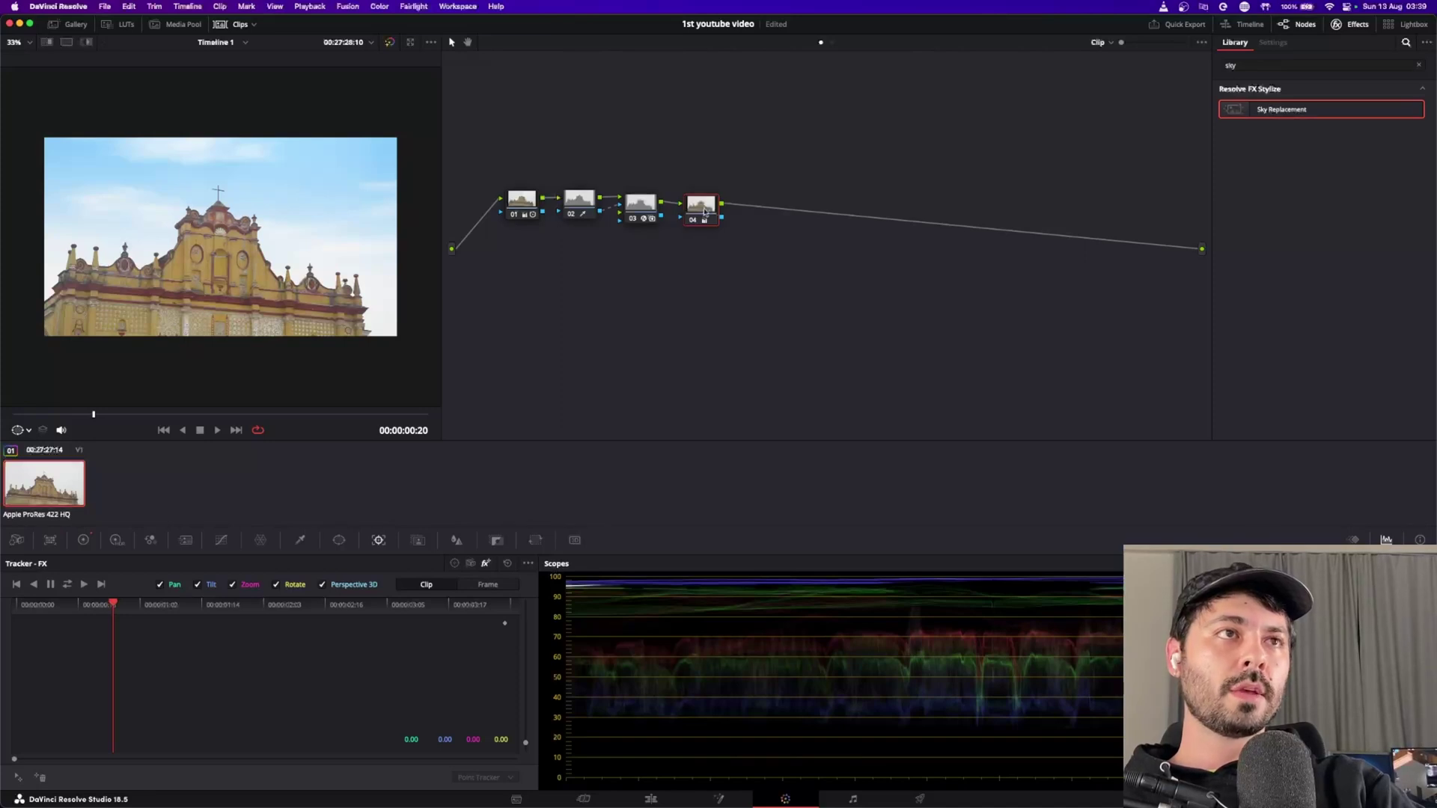
right_click(704, 212)
key(Escape)
right_click(705, 211)
key(Escape)
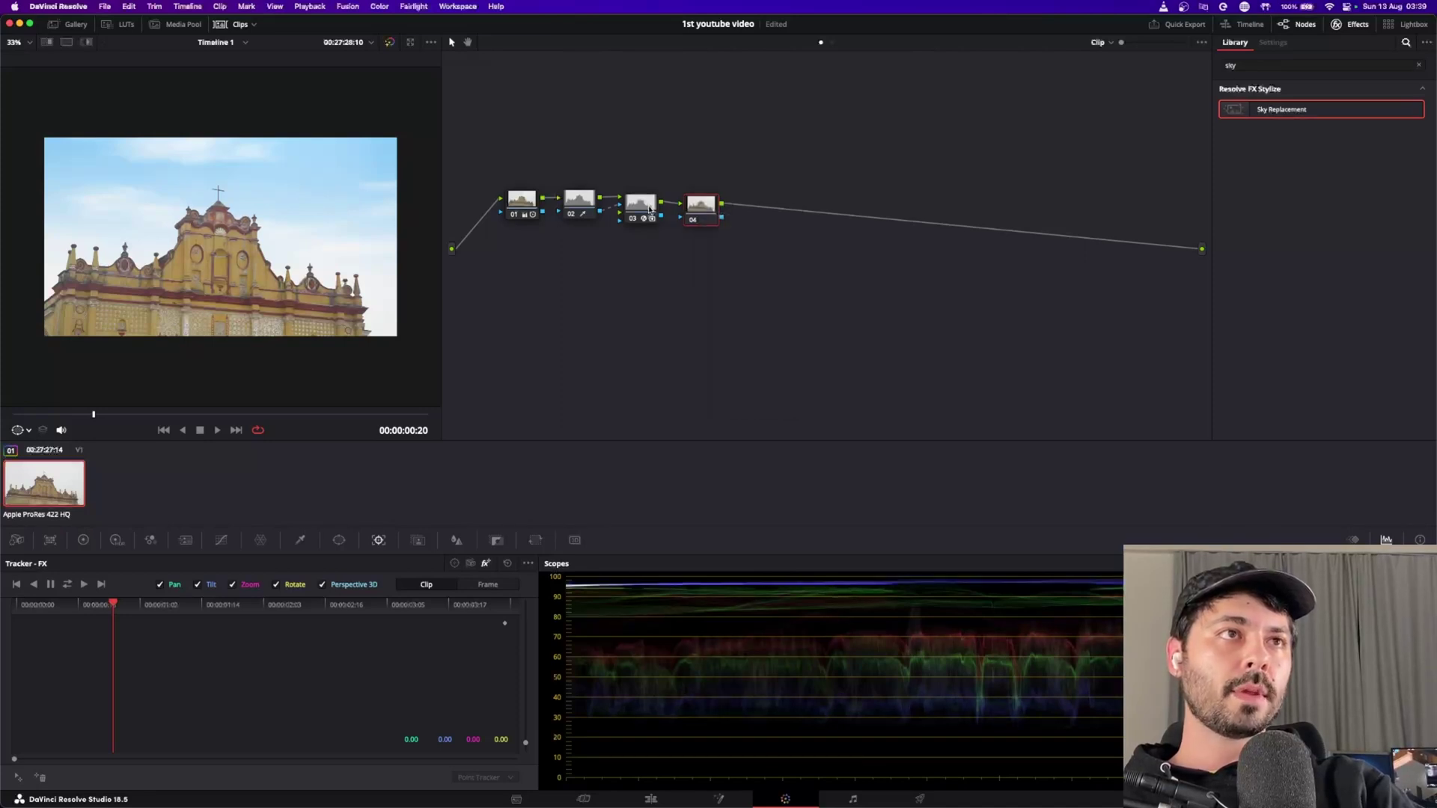
Step: Restore node 03's Global Blend to 1.000
click(650, 210)
scroll(1240, 341, down, 5)
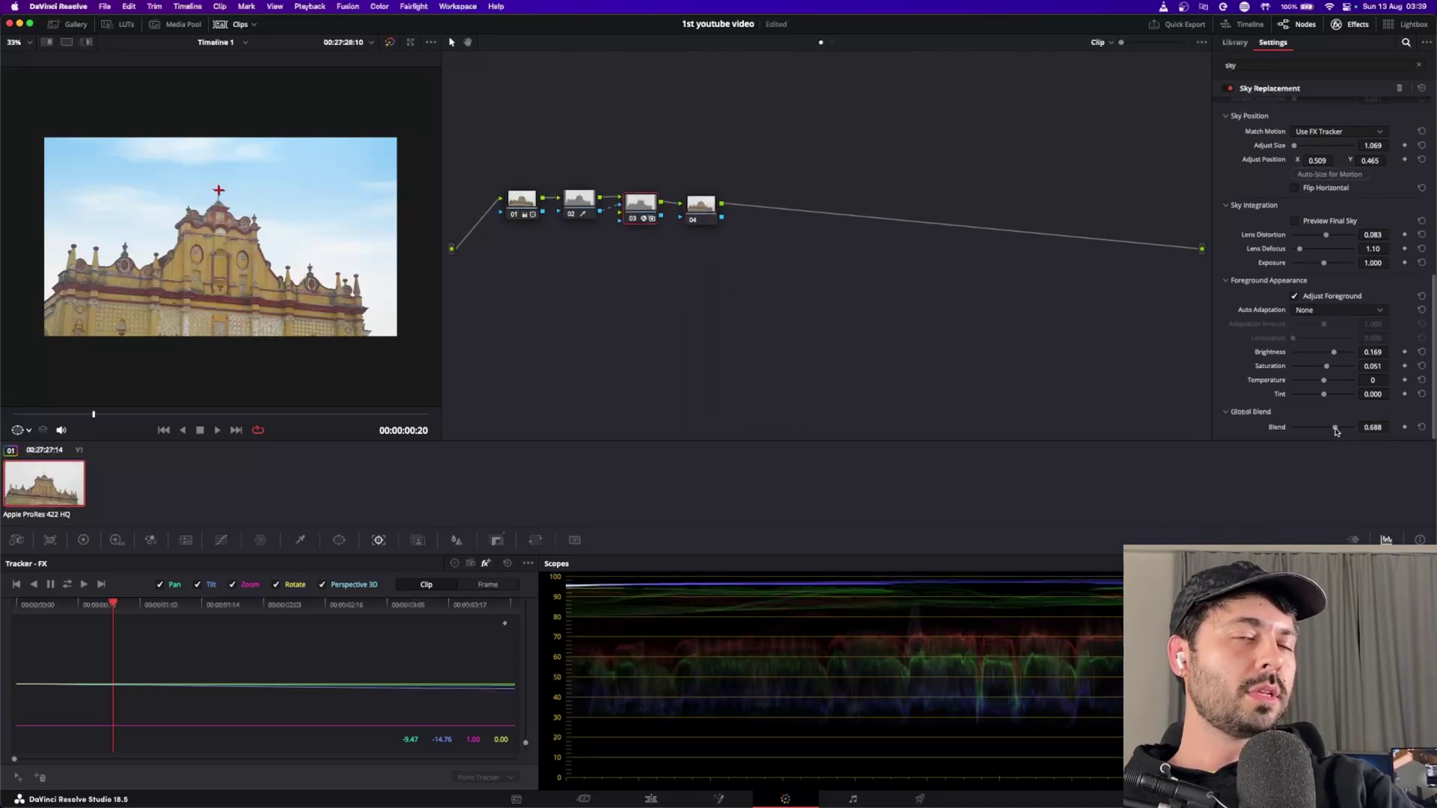
drag(1336, 432, 1356, 430)
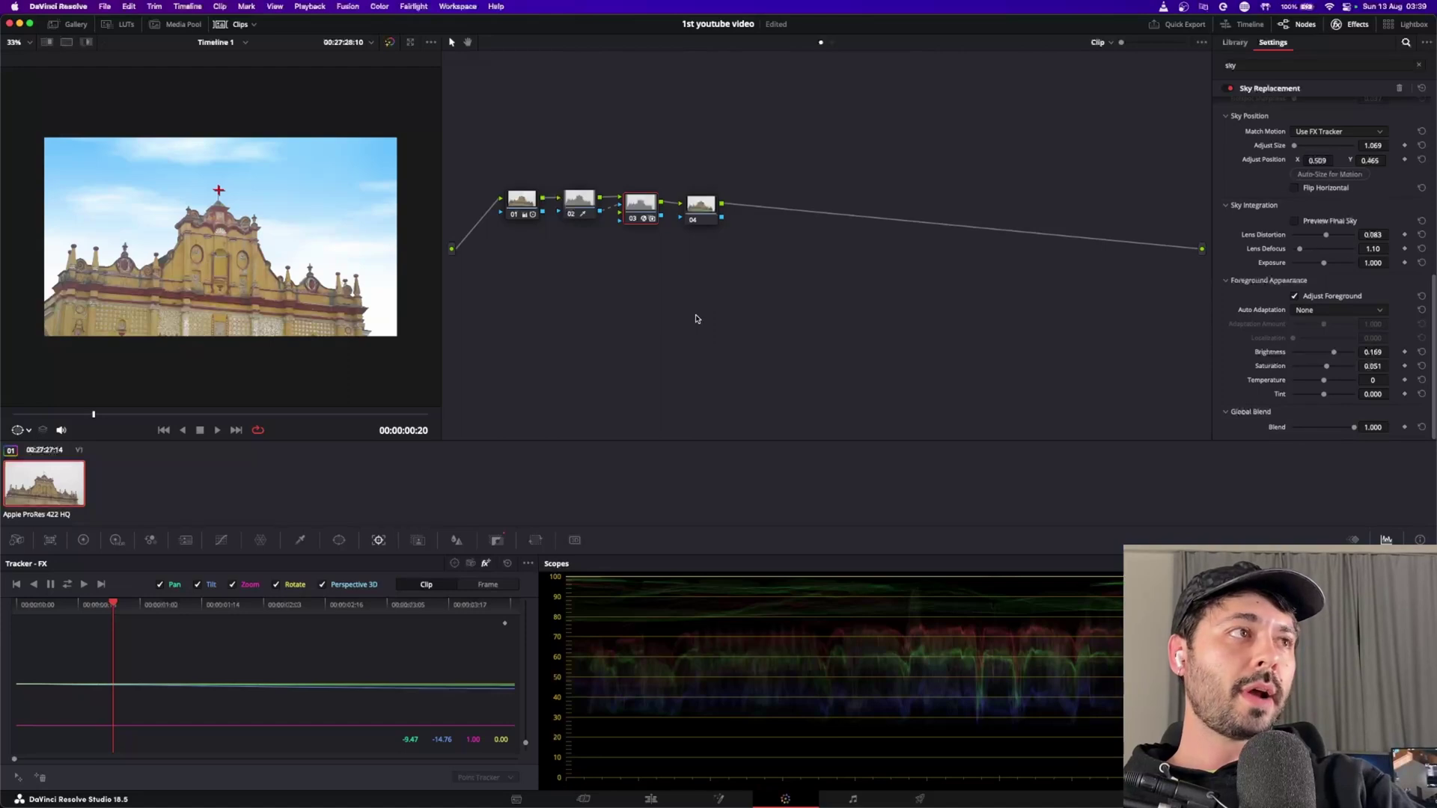
scroll(1282, 338, up, 10)
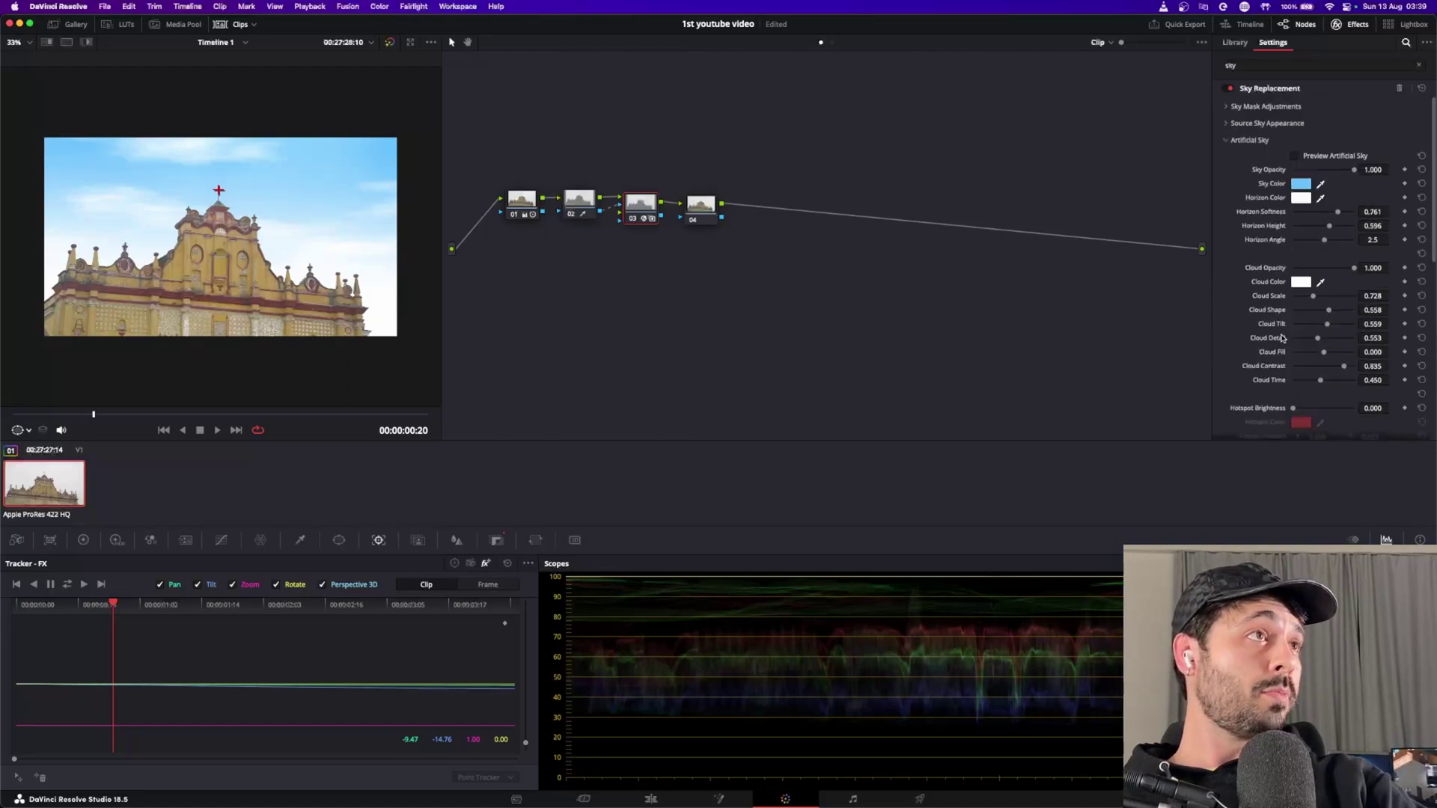
Step: Preview the sky mask in black and white with Refine 0.991, Black Level 0.073, White Level 0.844
click(1227, 107)
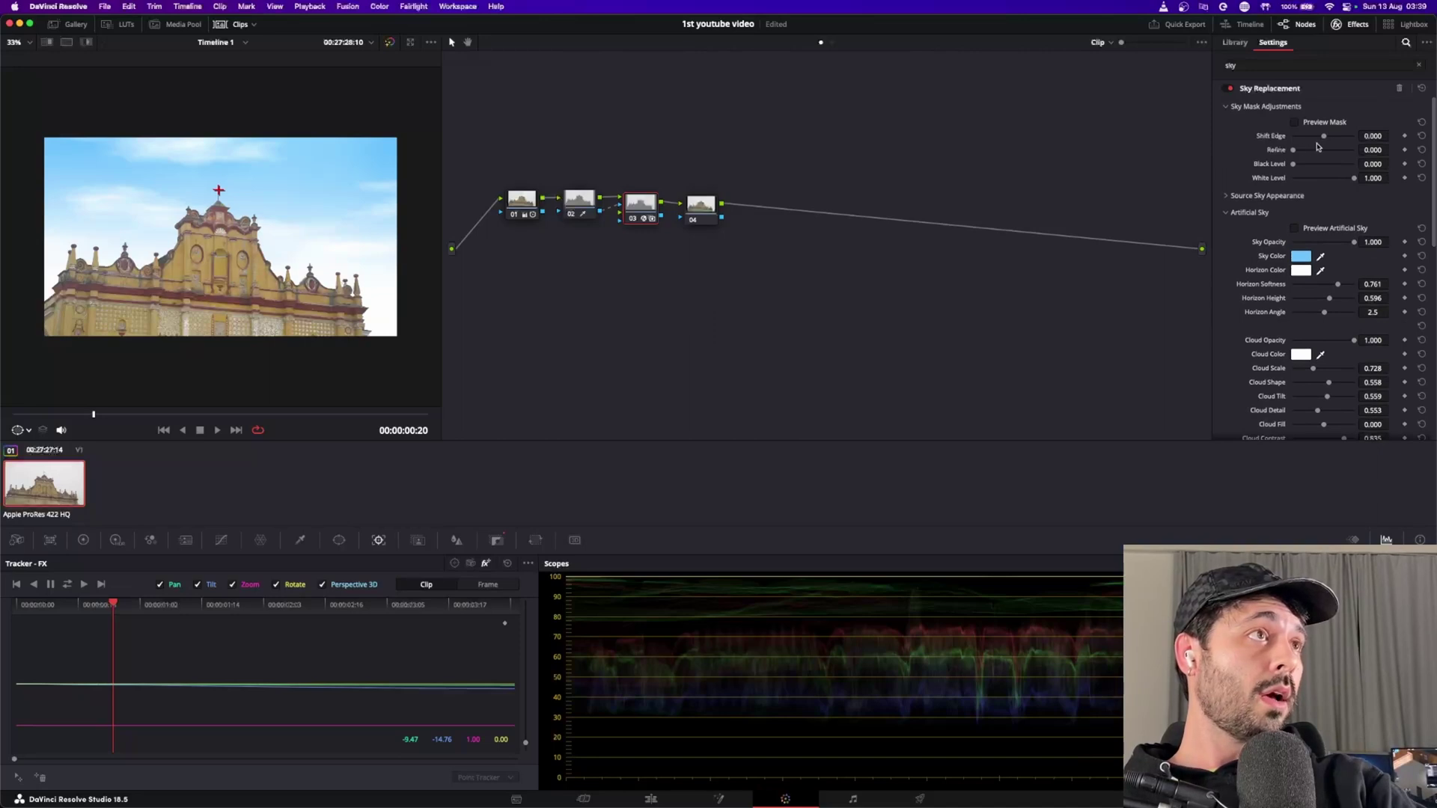
click(1296, 122)
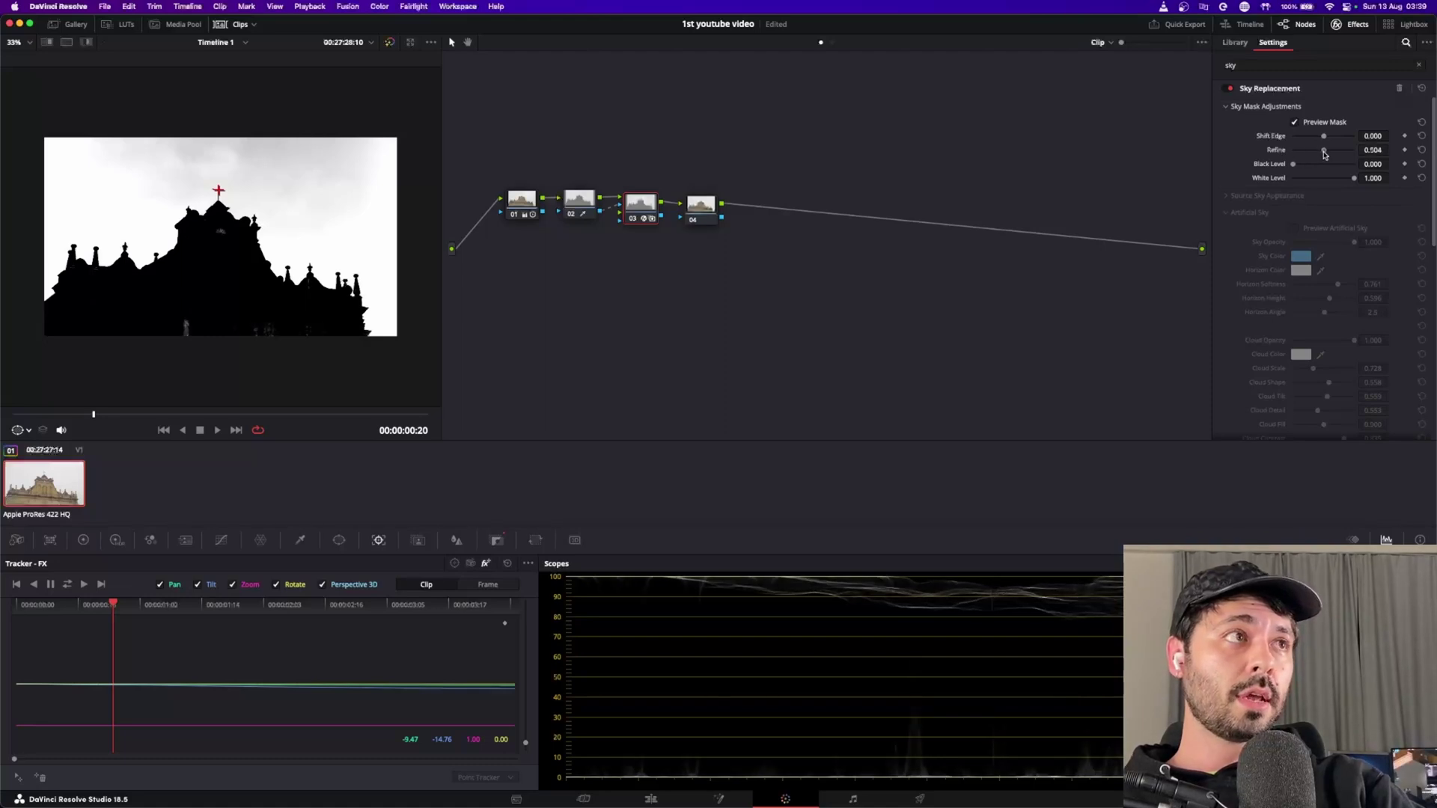
drag(1290, 152, 1356, 159)
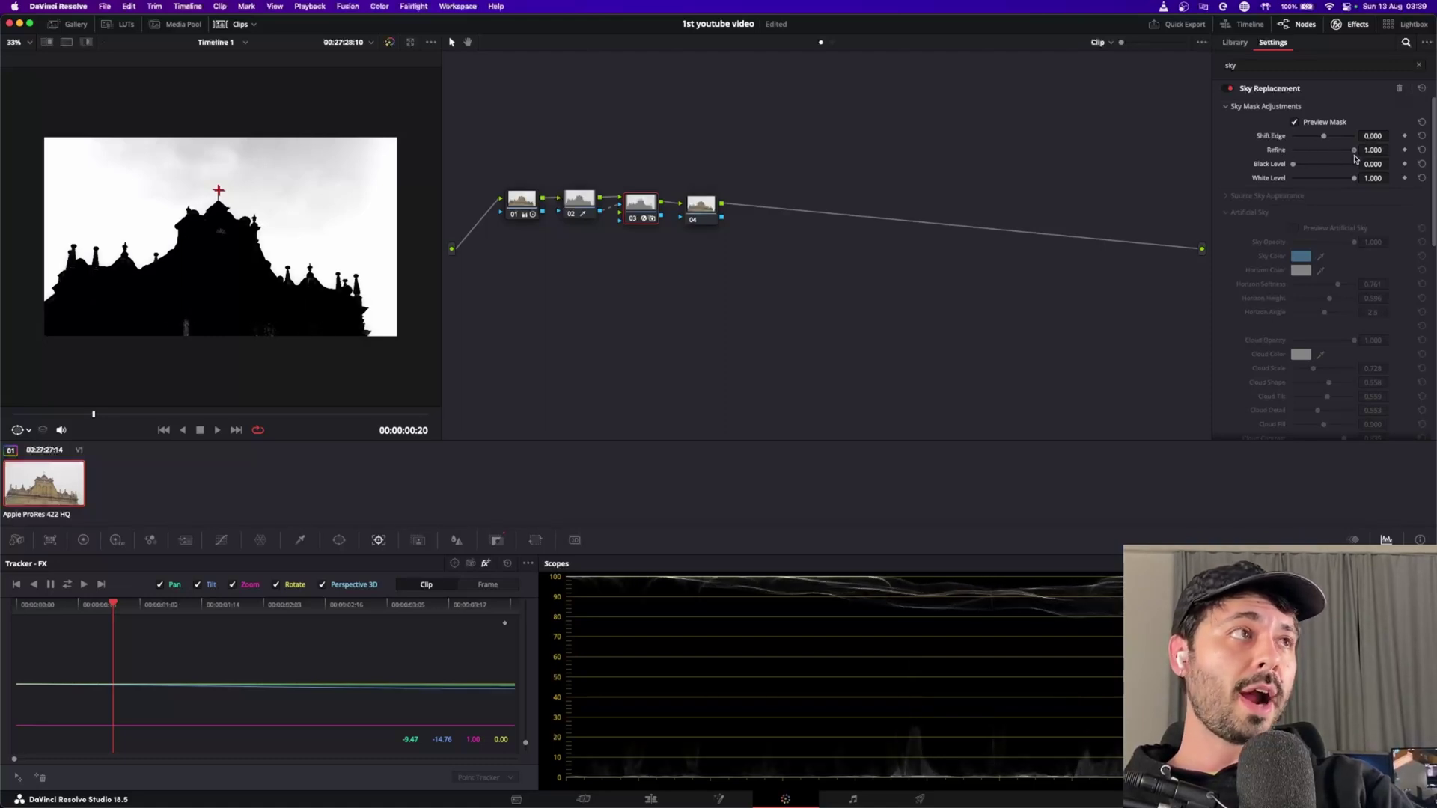
drag(1292, 165, 1345, 186)
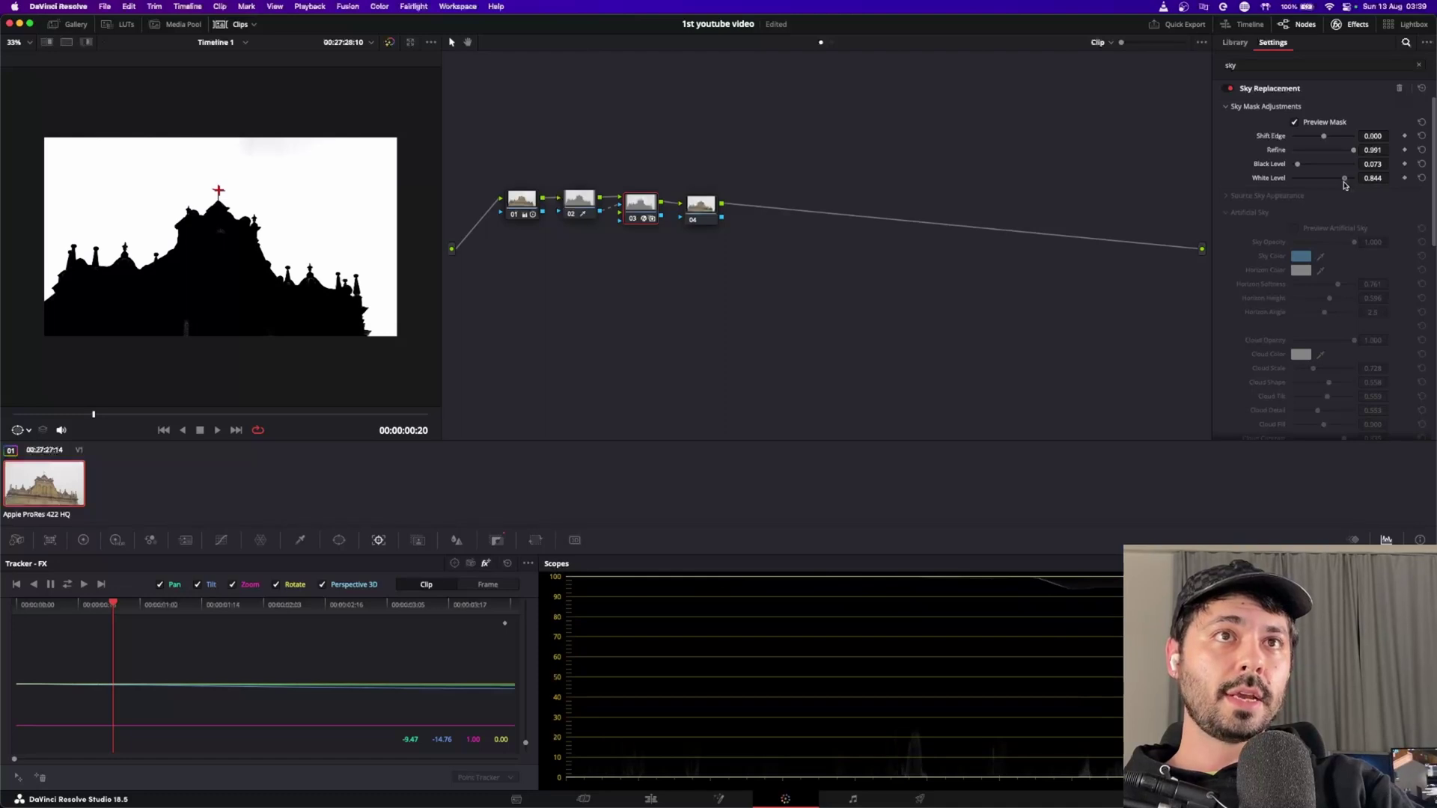
Step: Turn off Preview Mask to see the church under its blue replacement sky in colour
click(1297, 122)
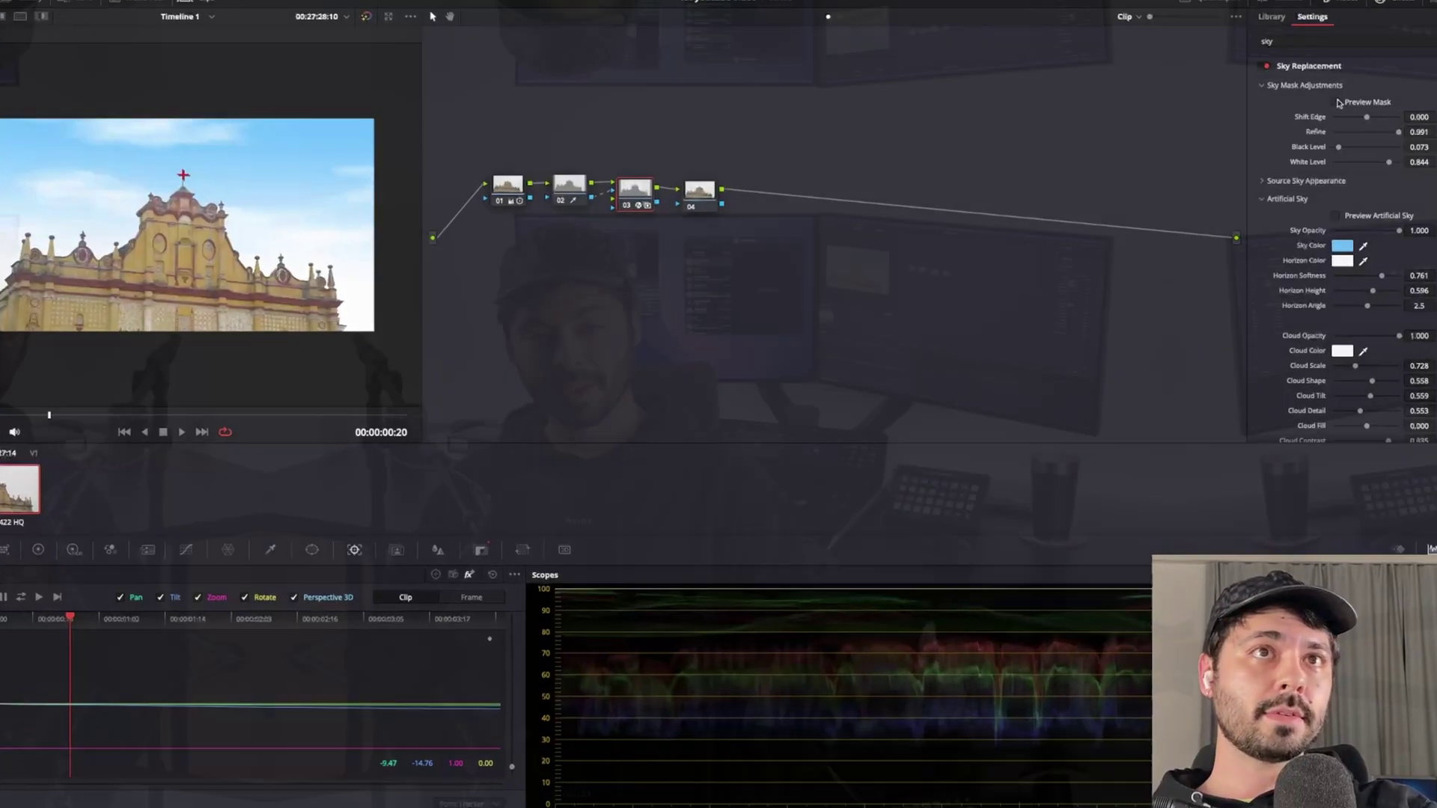